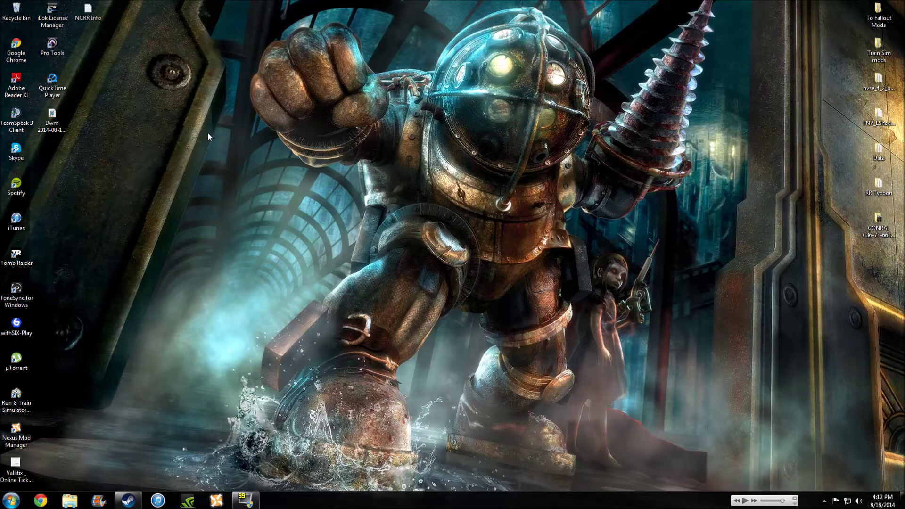
# Move the Train Sim mods folder to the middle of the desktop and create a subfolder named Backups inside it
pyautogui.moveTo(873, 46); pyautogui.dragTo(454, 198)
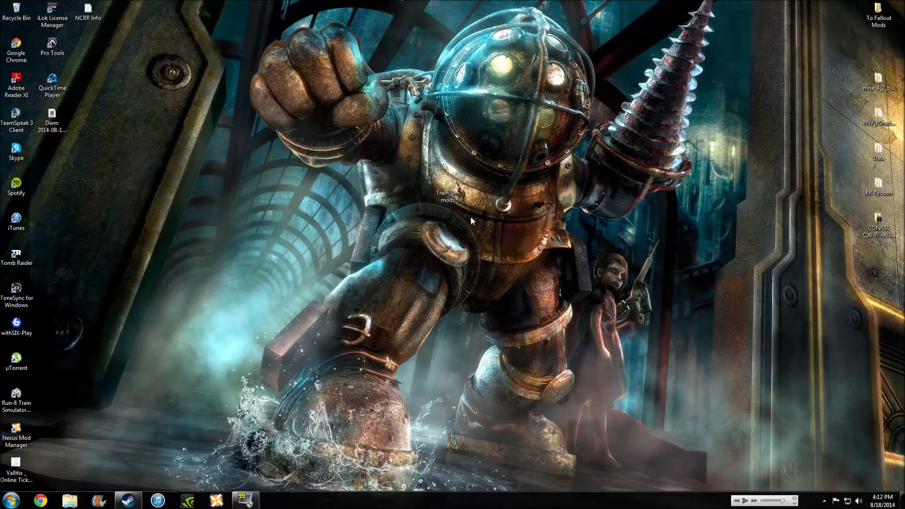
pyautogui.doubleClick(448, 188)
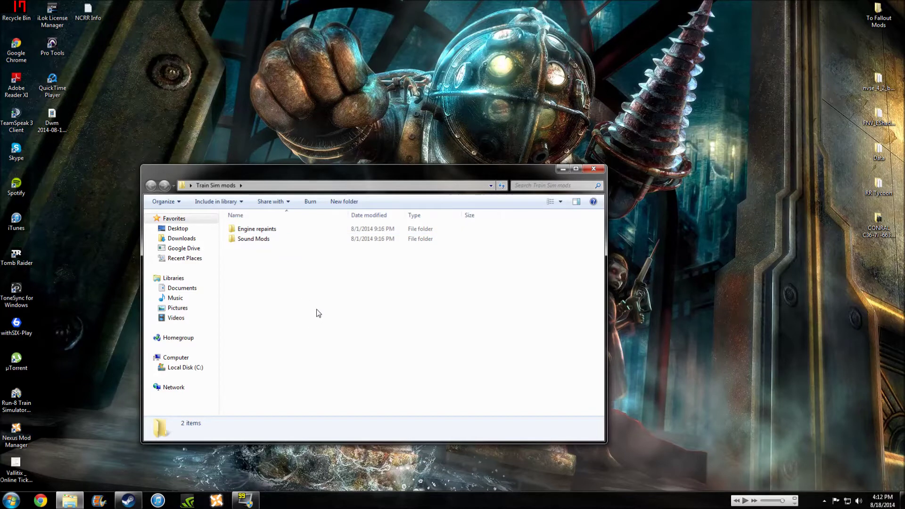
pyautogui.rightClick(245, 285)
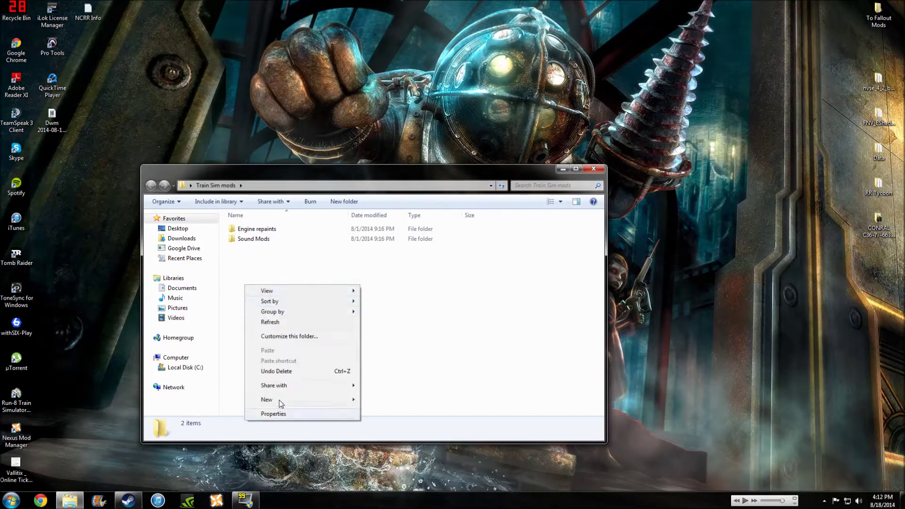
pyautogui.moveTo(279, 400)
pyautogui.click(414, 401)
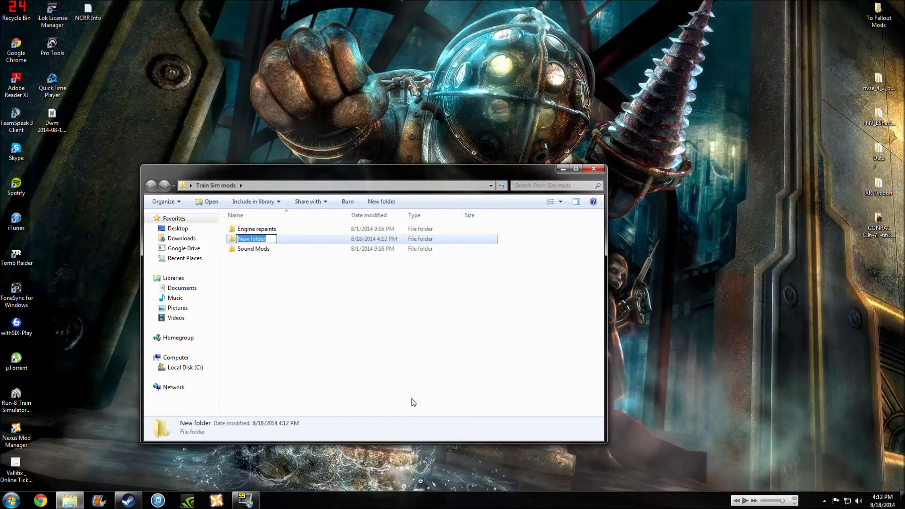
pyautogui.write('Backuos')
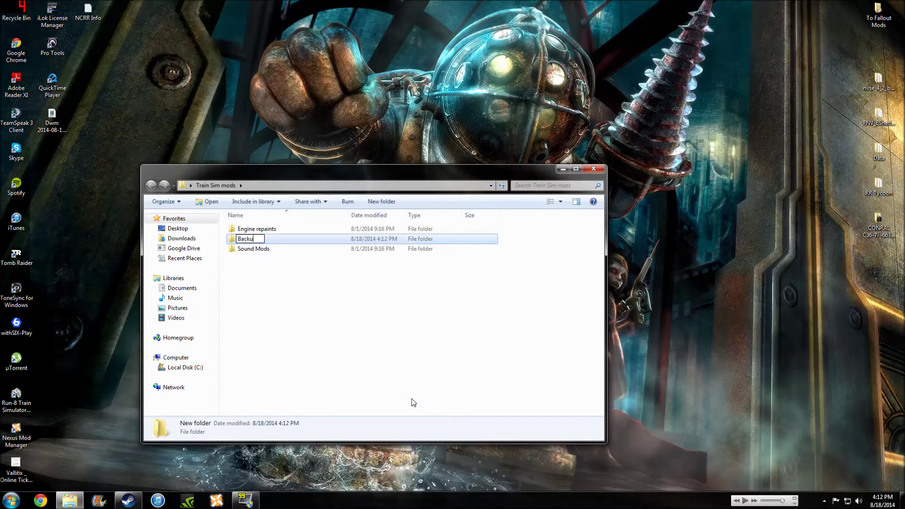
pyautogui.press('BackSpace')
pyautogui.press('BackSpace')
pyautogui.write('ps')
pyautogui.press('Return')
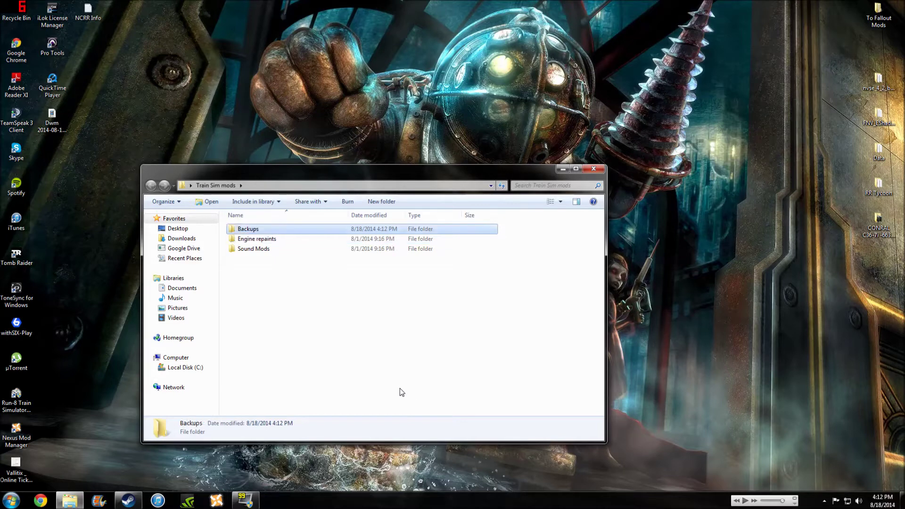
# Close the Train Sim mods window and open the bookmarked Railworks America website in Chrome
pyautogui.click(249, 284)
pyautogui.moveTo(386, 178); pyautogui.dragTo(588, 158)
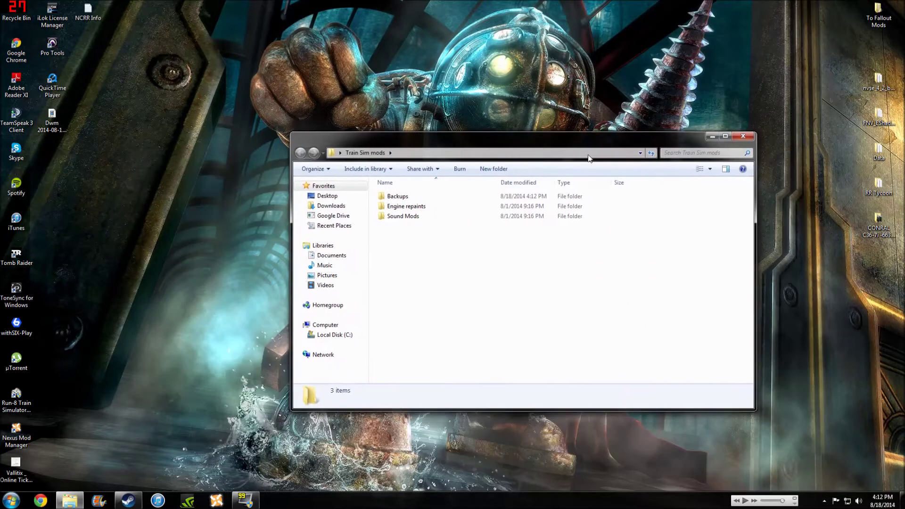
pyautogui.click(744, 136)
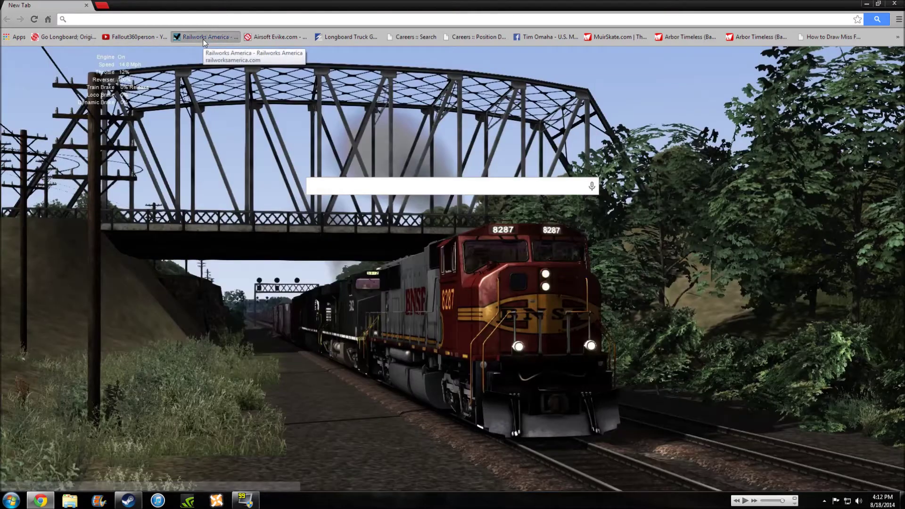
pyautogui.click(203, 41)
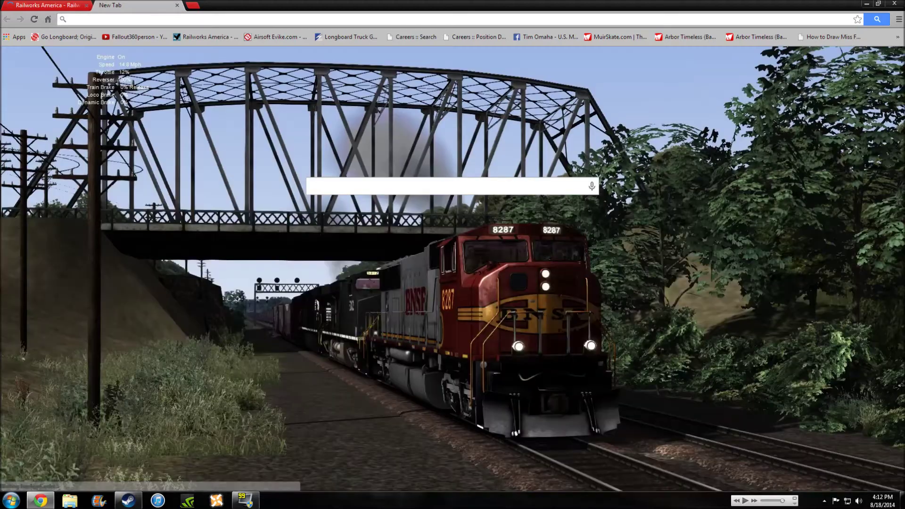
# Visit trainsim.com in a separate tab and close that tab again
pyautogui.write('trainsi')
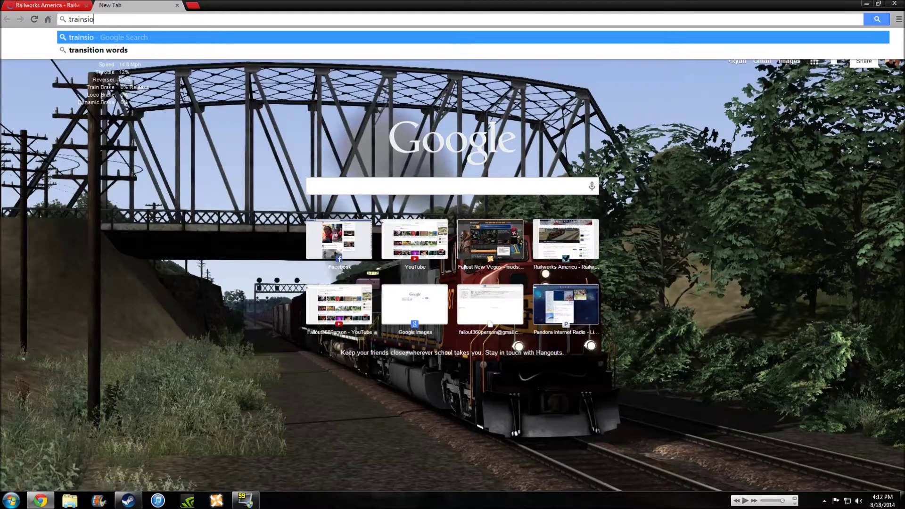
pyautogui.write('m.com')
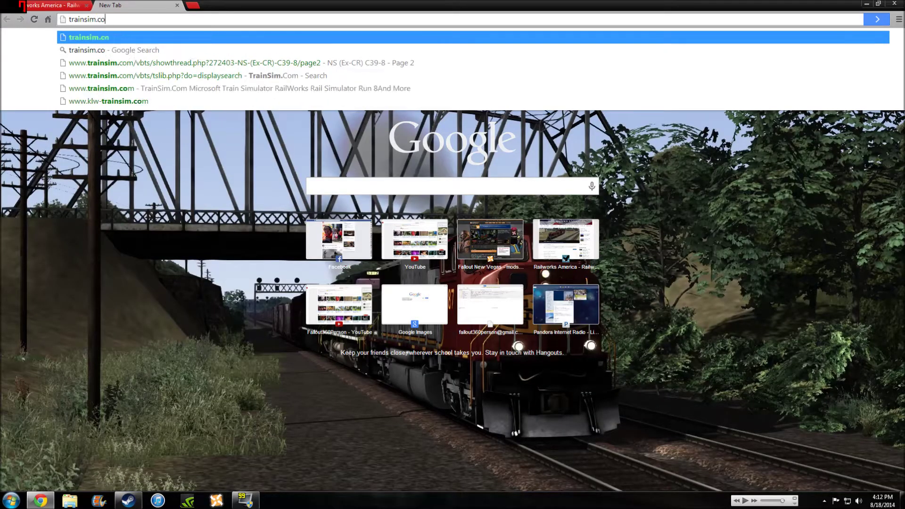
pyautogui.press('Return')
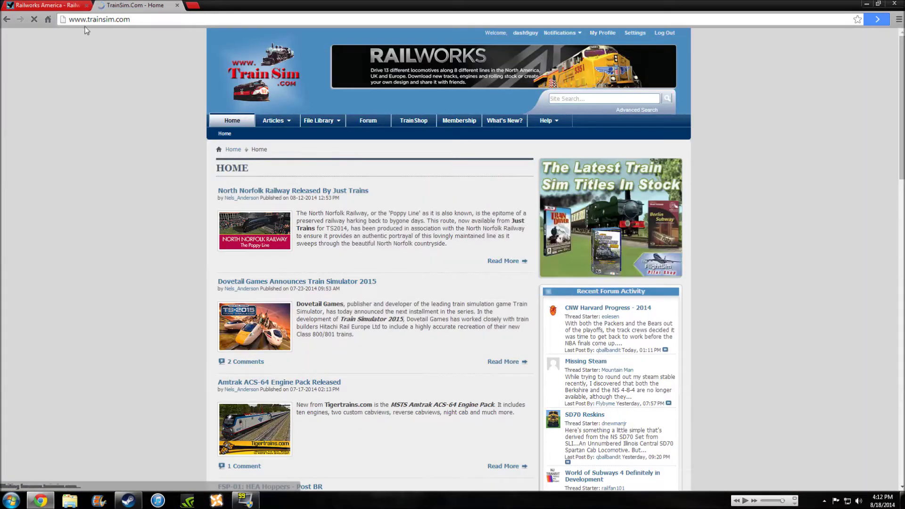
pyautogui.click(177, 5)
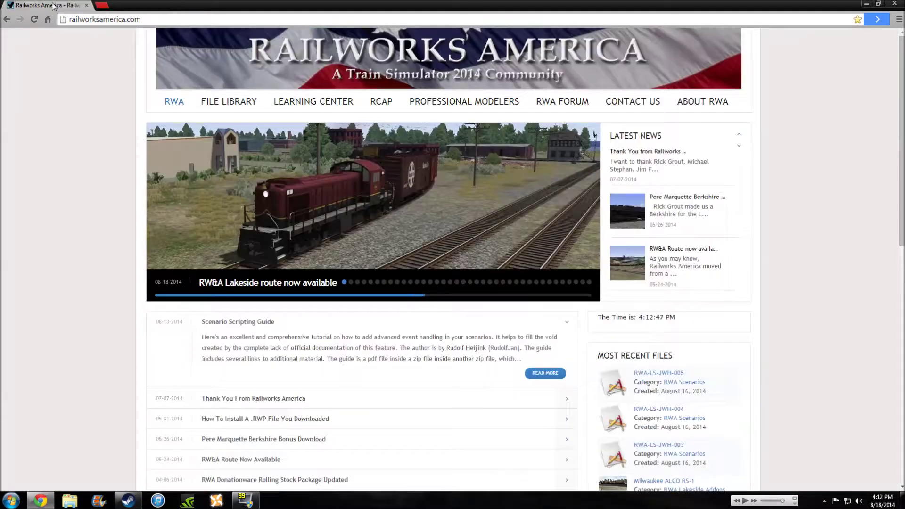
# Open the Engine Repaints category of the Railworks America file library and browse its files
pyautogui.scroll(-6, 518, 373)
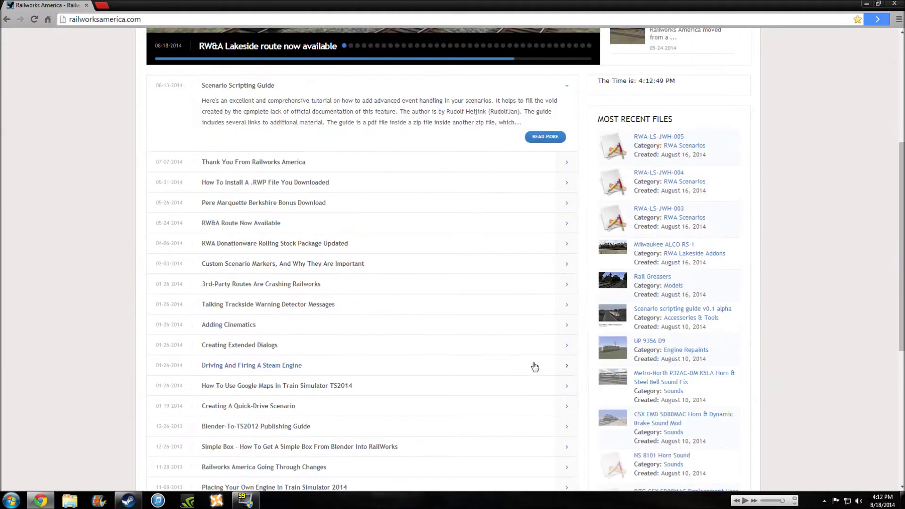
pyautogui.scroll(6, 107, 283)
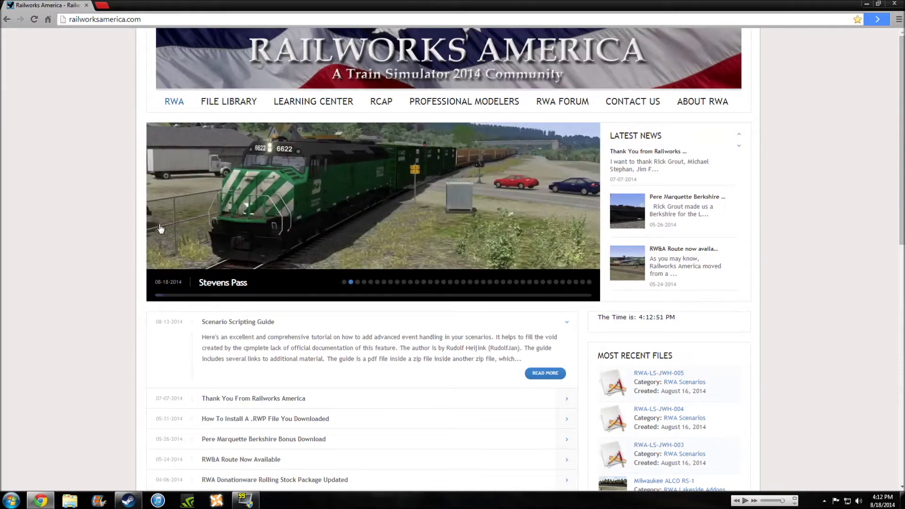
pyautogui.moveTo(234, 104)
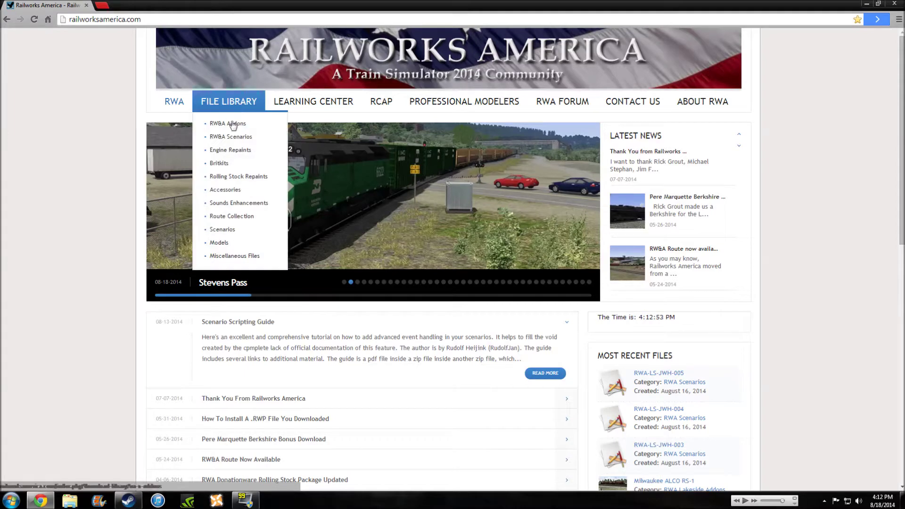
pyautogui.click(233, 151)
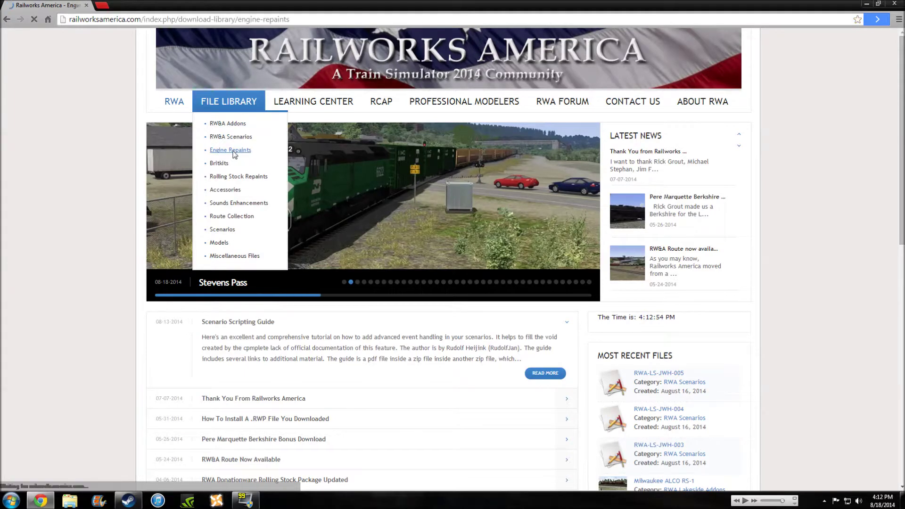
pyautogui.scroll(-7, 408, 245)
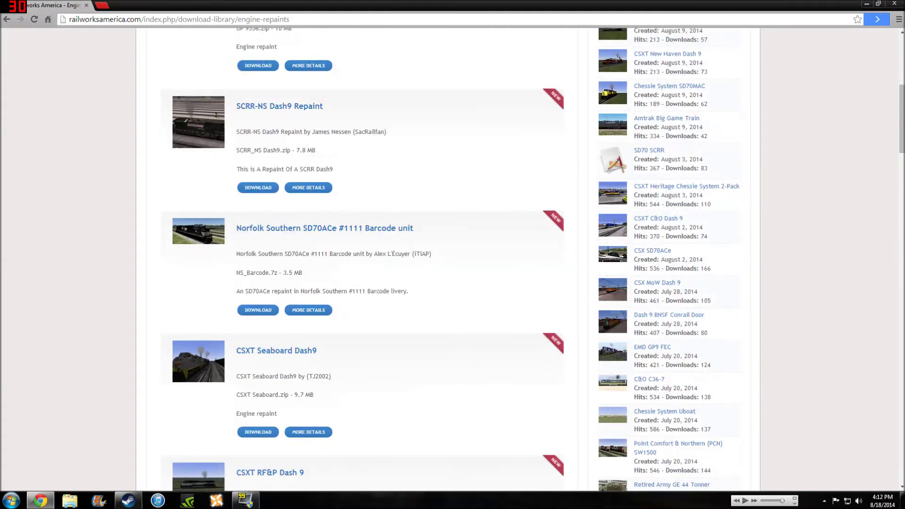
pyautogui.scroll(5, 395, 265)
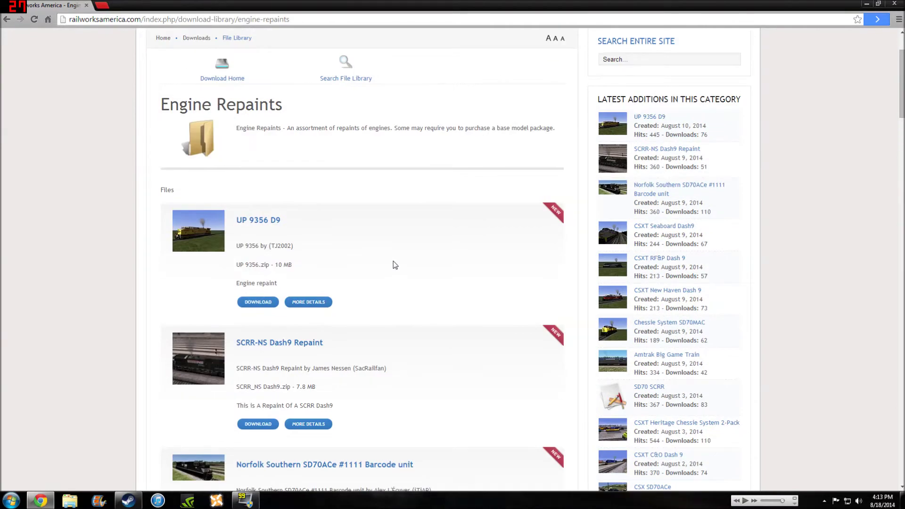
# Open the SCRR-NS Dash9 Repaint page and look through its description and installation instructions
pyautogui.click(247, 347)
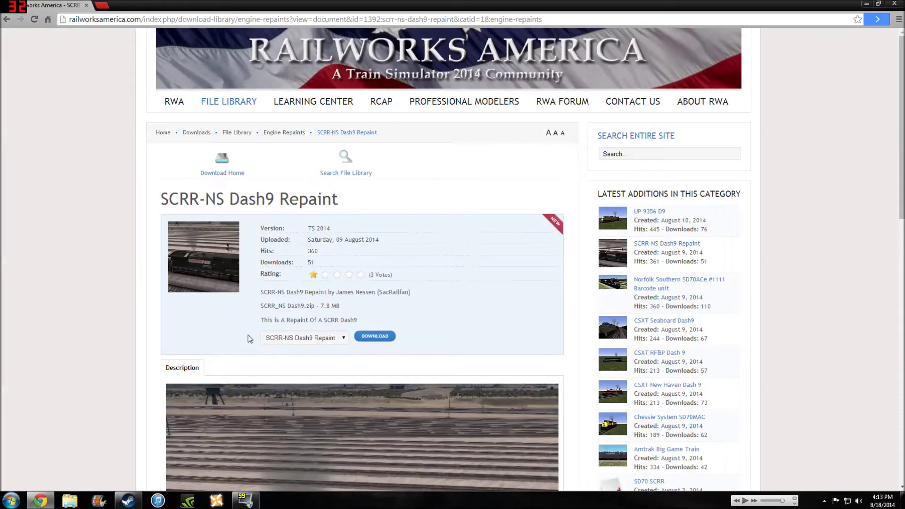
pyautogui.scroll(-5, 166, 256)
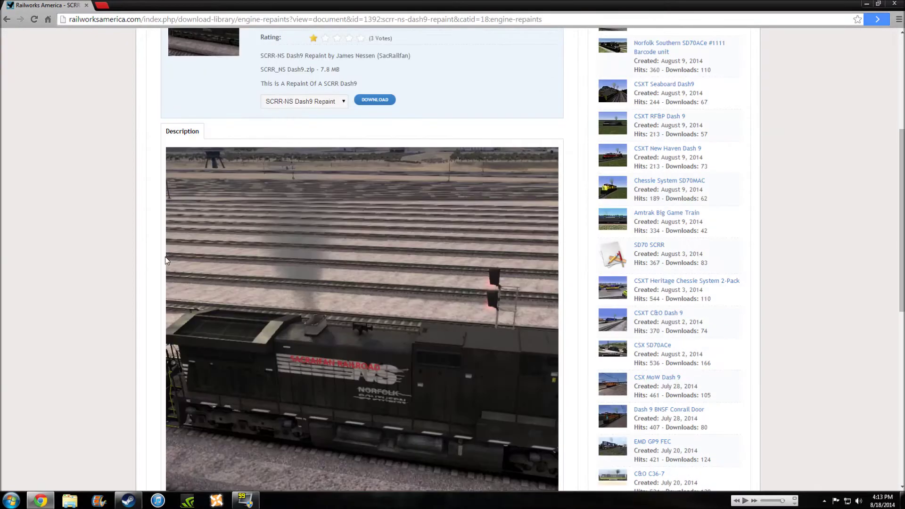
pyautogui.scroll(-4, 165, 257)
pyautogui.scroll(-4, 484, 270)
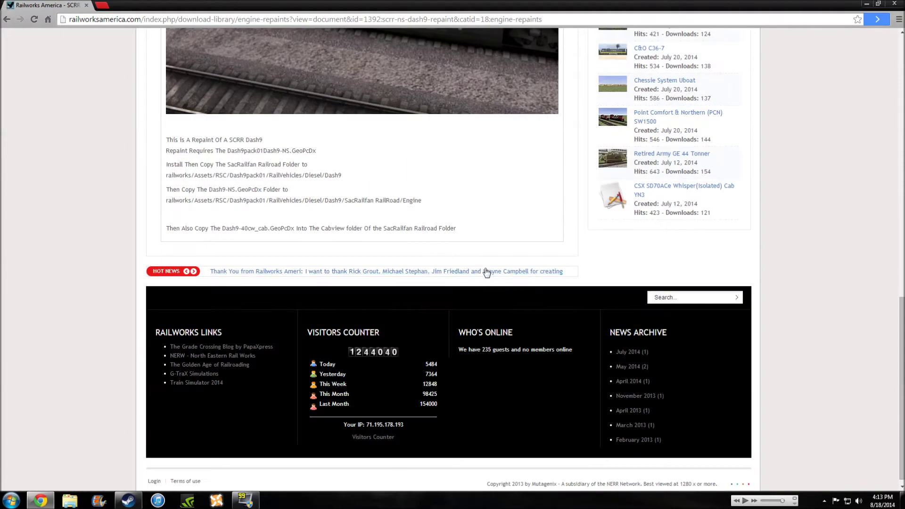
pyautogui.scroll(11, 478, 268)
pyautogui.scroll(2, 477, 274)
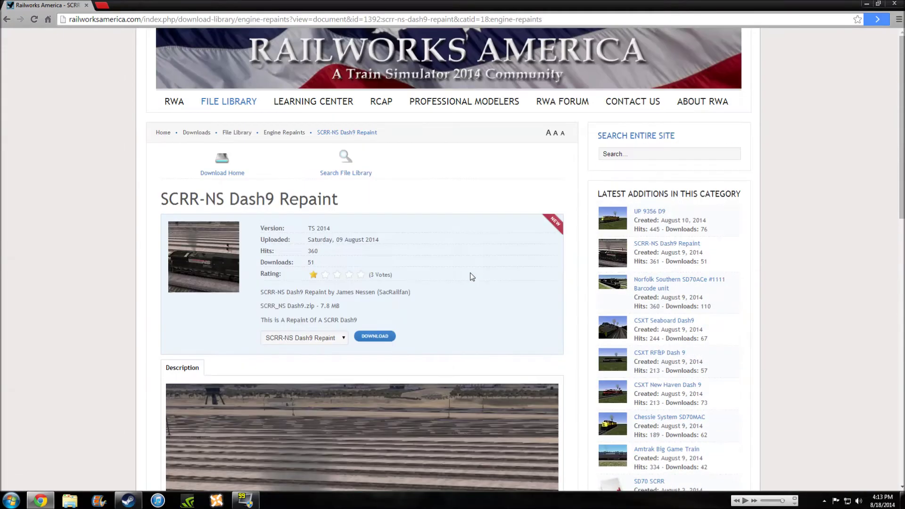
# Rate the SCRR-NS Dash9 Repaint five stars and download it, accepting the license agreement
pyautogui.click(360, 276)
pyautogui.scroll(-3, 445, 352)
pyautogui.scroll(-5, 446, 349)
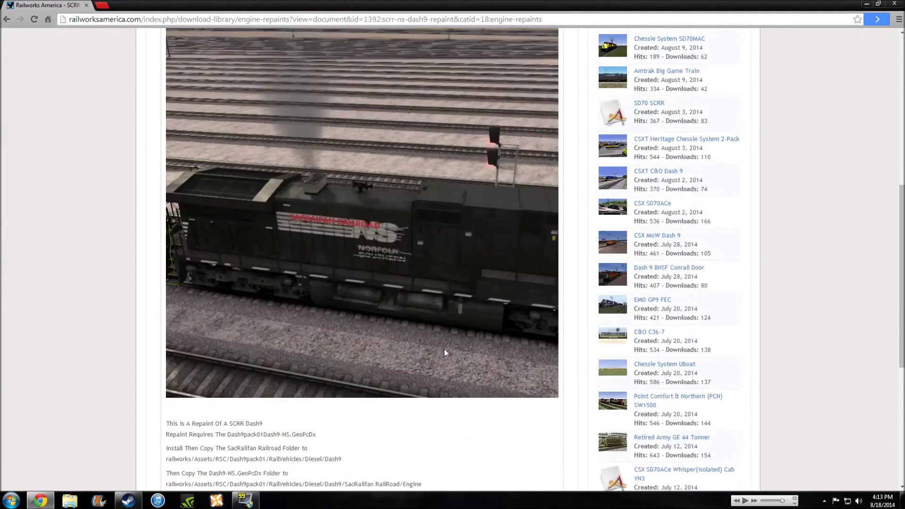
pyautogui.scroll(3, 318, 240)
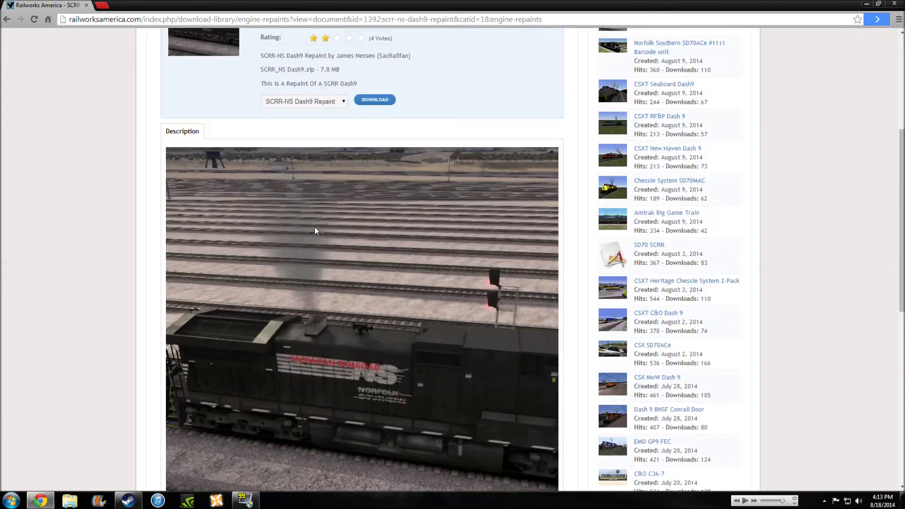
pyautogui.scroll(3, 312, 224)
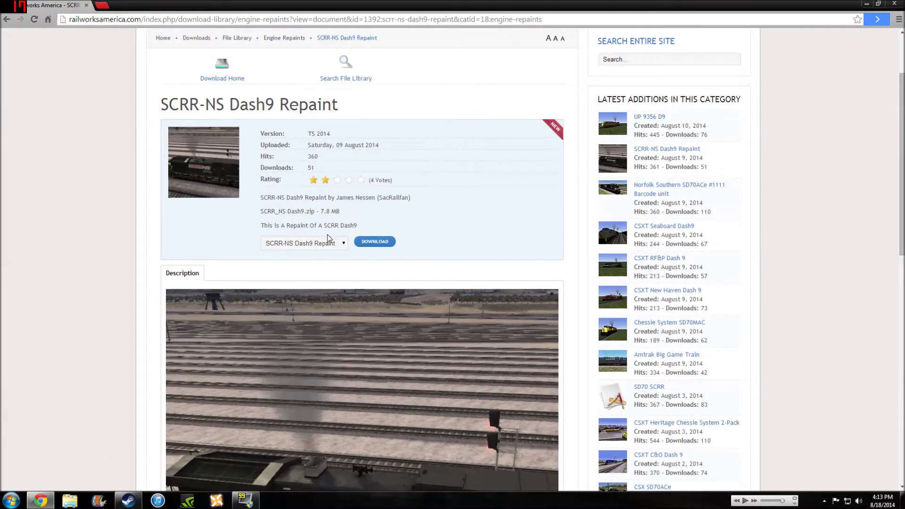
pyautogui.click(368, 243)
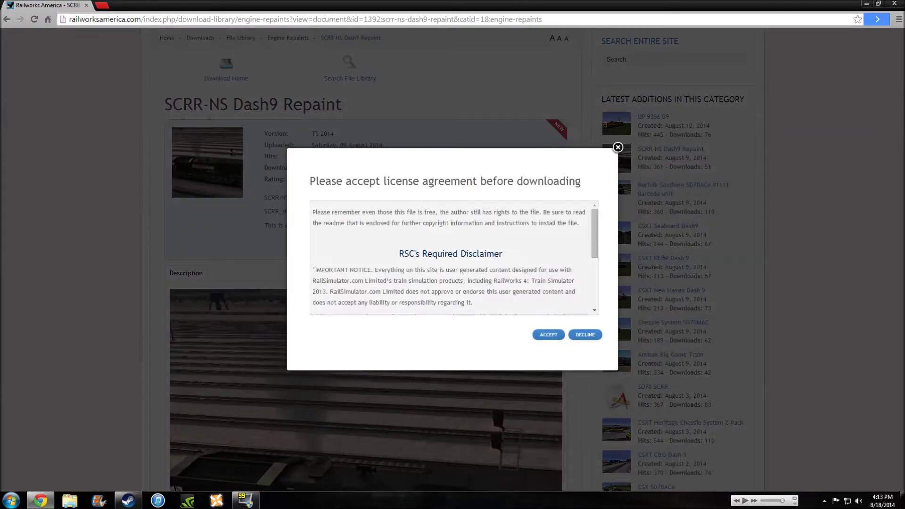
pyautogui.click(548, 336)
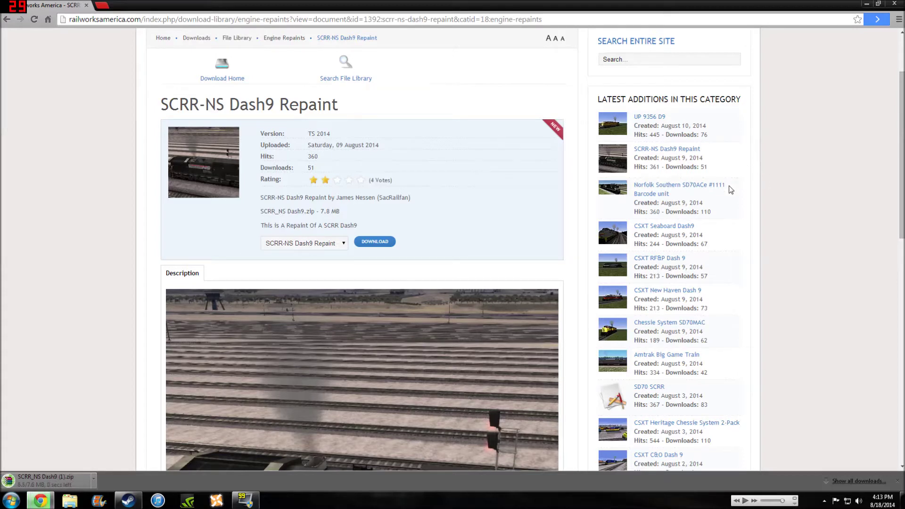
# View the pages of the CSXT New Haven Dash 9 and Dash 9 BNSF Conrail Door repaints
pyautogui.click(676, 296)
pyautogui.scroll(-5, 368, 276)
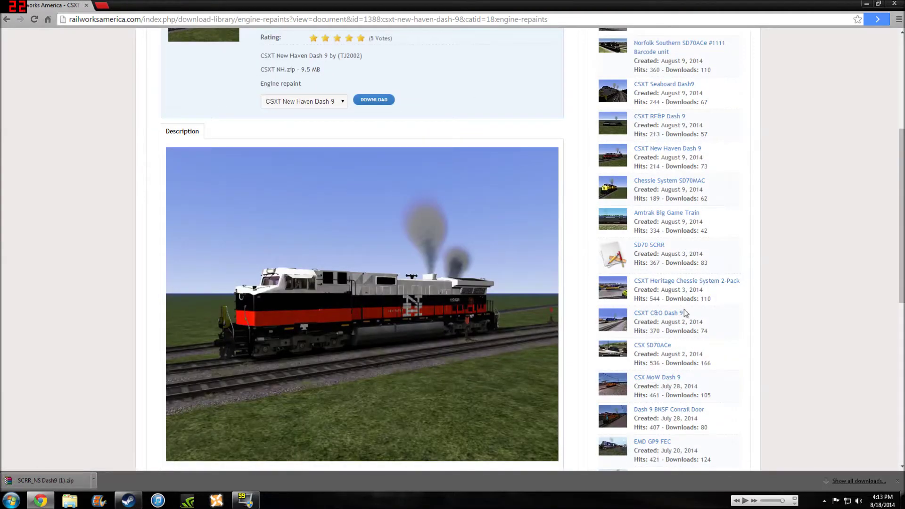
pyautogui.click(660, 409)
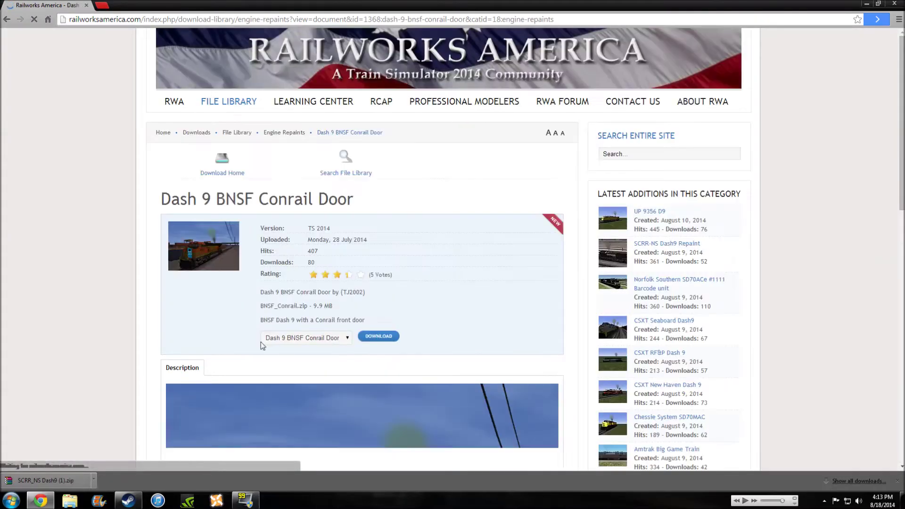
pyautogui.scroll(-6, 263, 346)
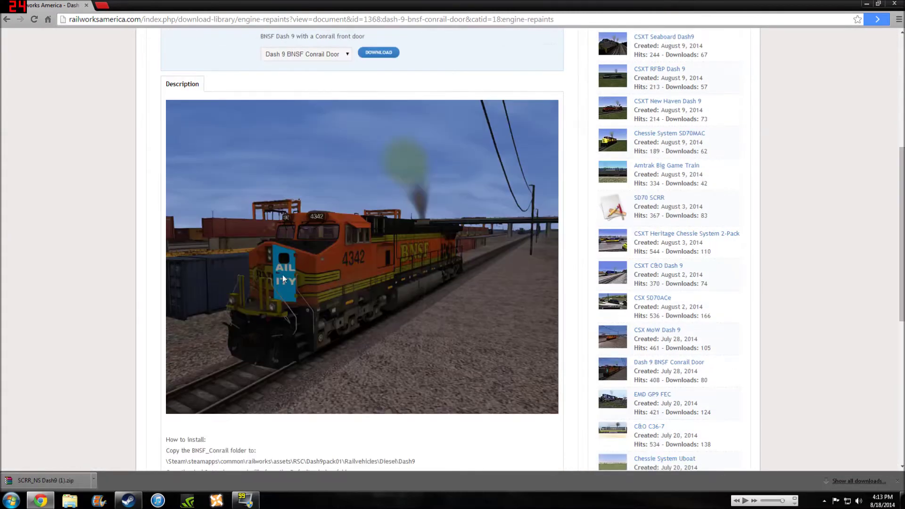
pyautogui.scroll(4, 293, 265)
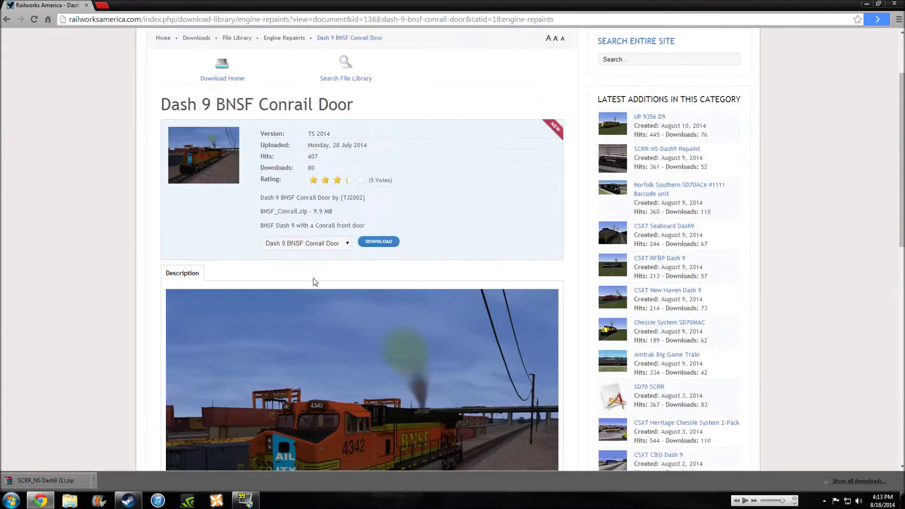
# View the page and preview picture of the Norfolk Southern SD70ACe #1111 Barcode unit repaint
pyautogui.click(705, 188)
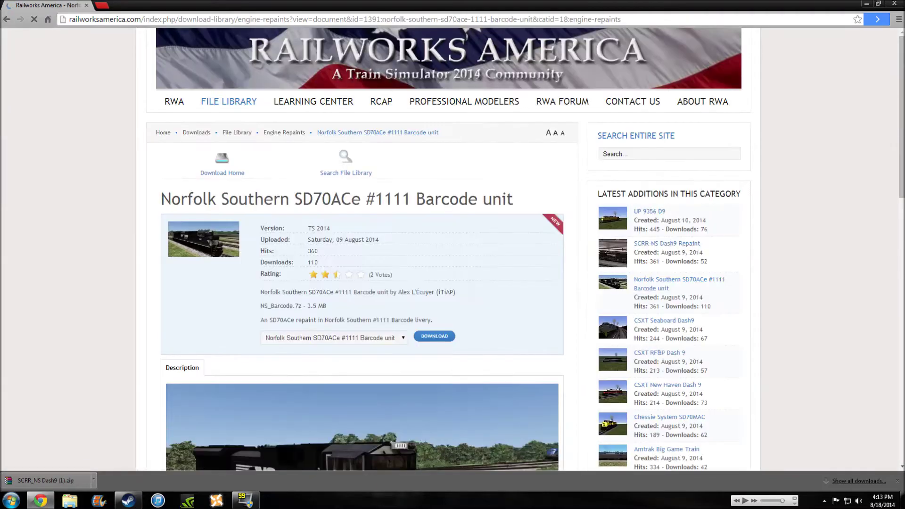
pyautogui.scroll(-5, 327, 274)
pyautogui.scroll(5, 403, 283)
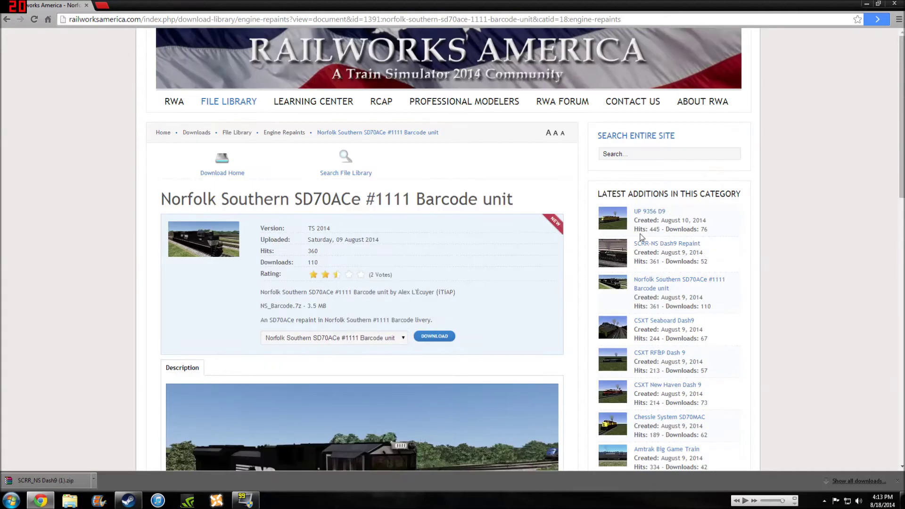
pyautogui.moveTo(647, 218)
pyautogui.scroll(-6, 358, 330)
pyautogui.scroll(5, 285, 360)
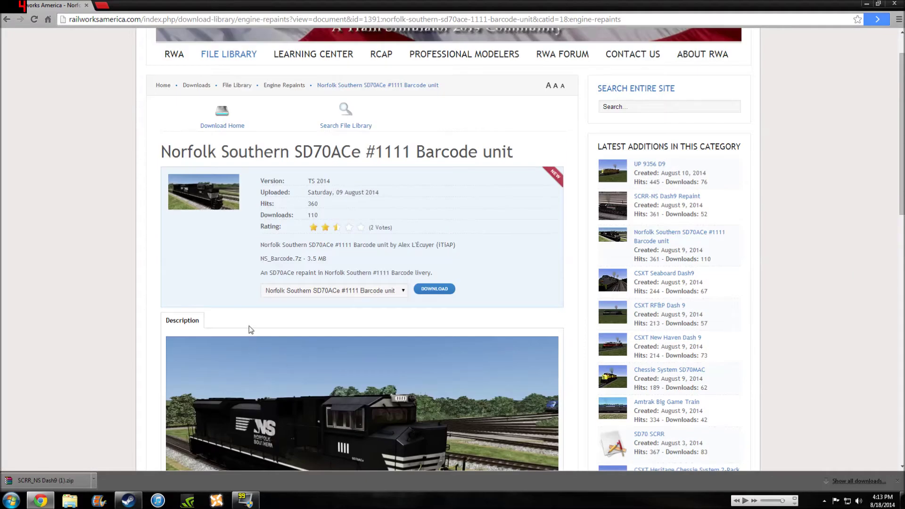
# Read the description and install instructions of the Norfolk Southern SD70ACe #1111 Barcode unit repaint
pyautogui.moveTo(272, 272); pyautogui.dragTo(381, 272)
pyautogui.click(417, 267)
pyautogui.scroll(-6, 390, 289)
pyautogui.scroll(-1, 389, 289)
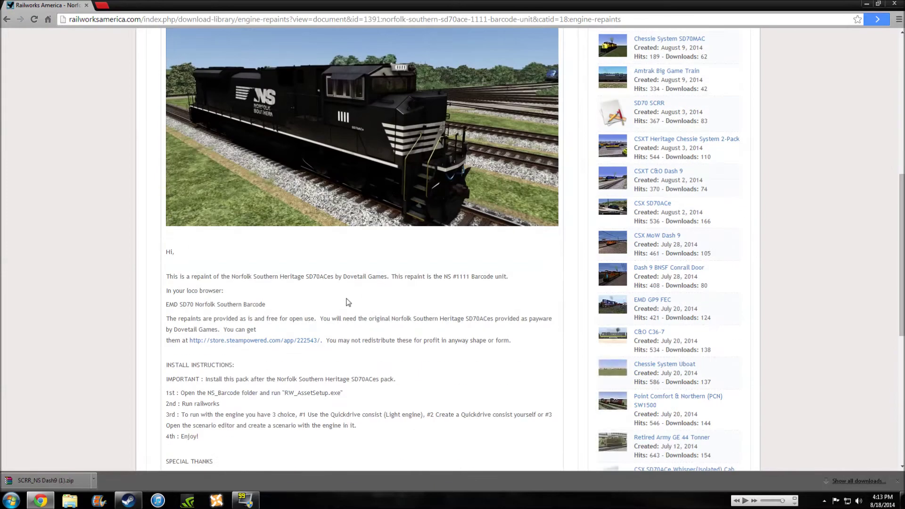
# View the cab screenshot on the linked Steam page of the Norfolk Southern Heritage SD70ACes add-on and return to the repaint page
pyautogui.click(212, 345)
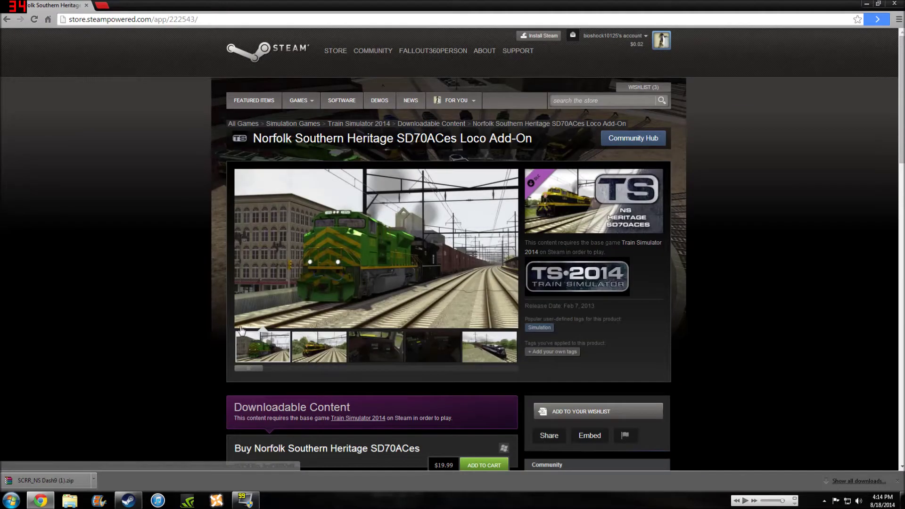
pyautogui.scroll(-1, 222, 315)
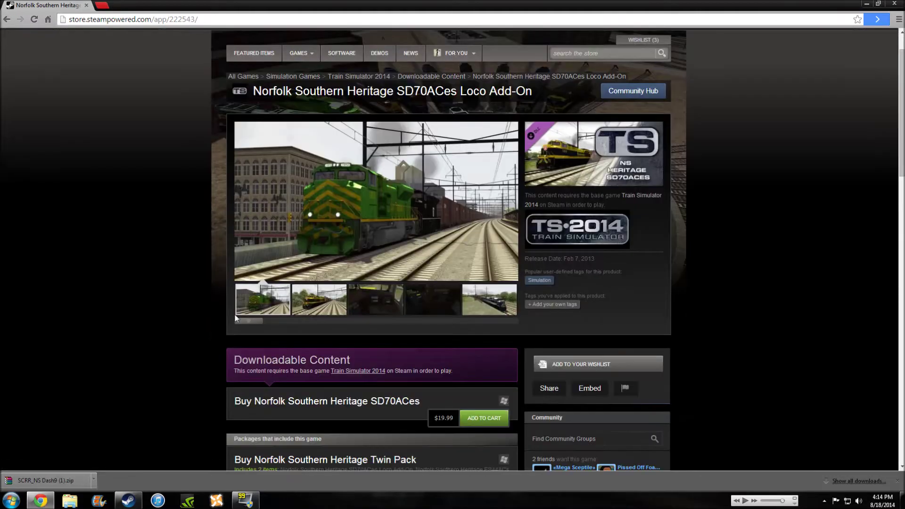
pyautogui.click(394, 303)
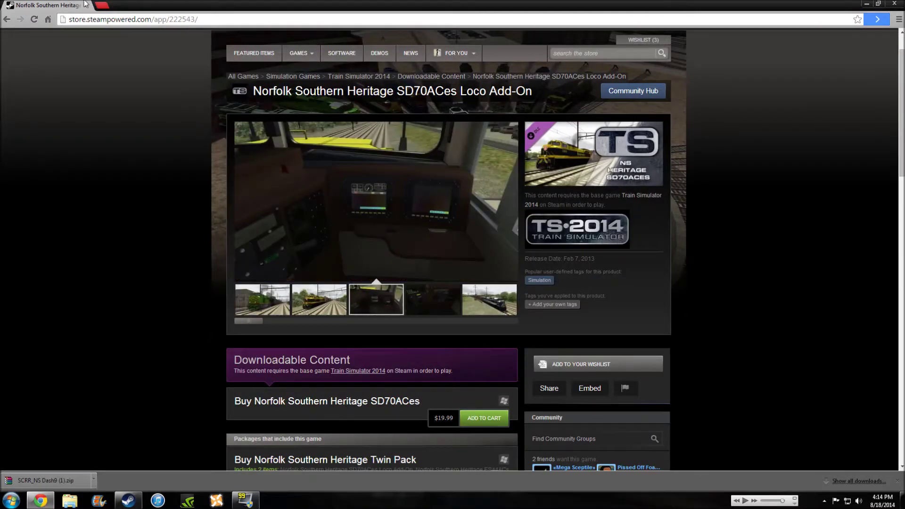
pyautogui.click(6, 19)
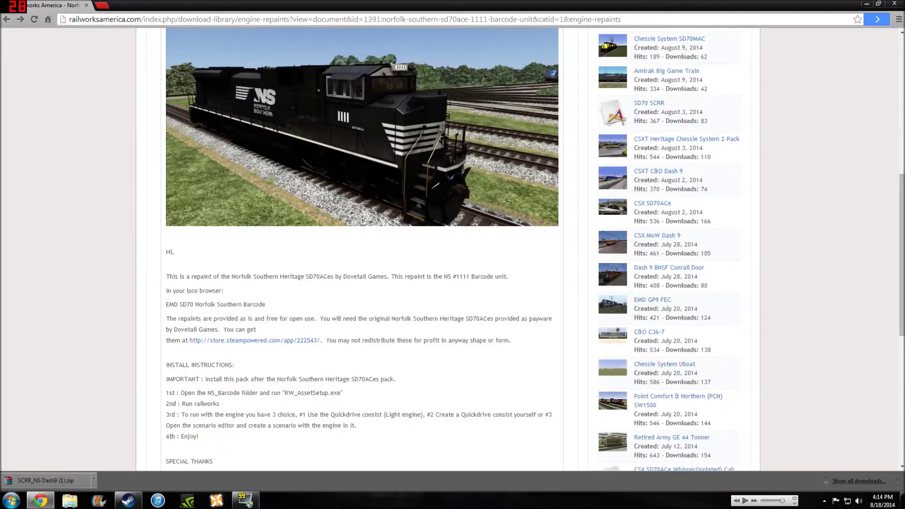
pyautogui.scroll(10, 497, 241)
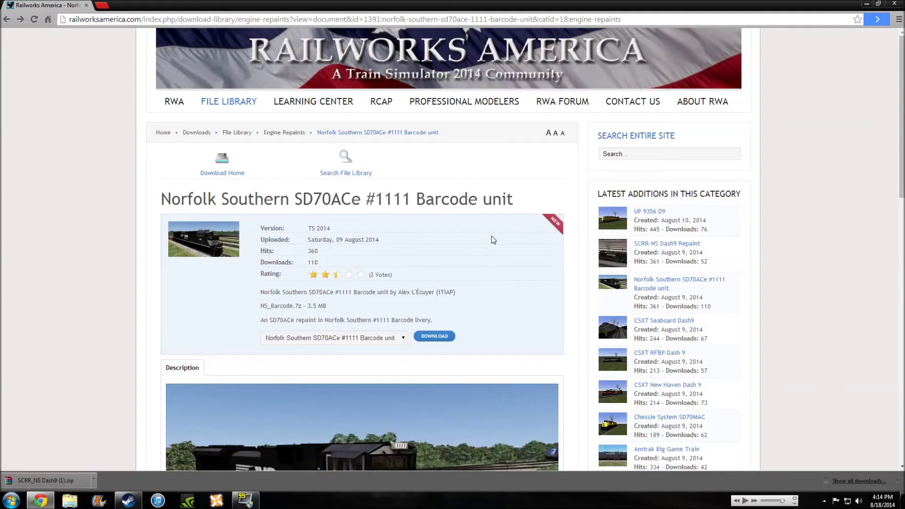
# Open the downloaded SCRR_NS Dash9 archive over the desktop and move the archive window and Train Sim mods folder apart
pyautogui.click(65, 487)
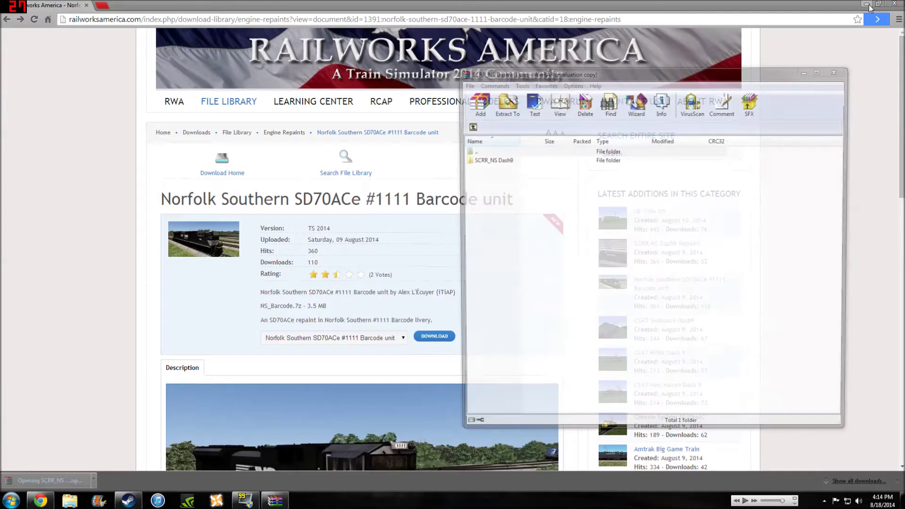
pyautogui.click(867, 3)
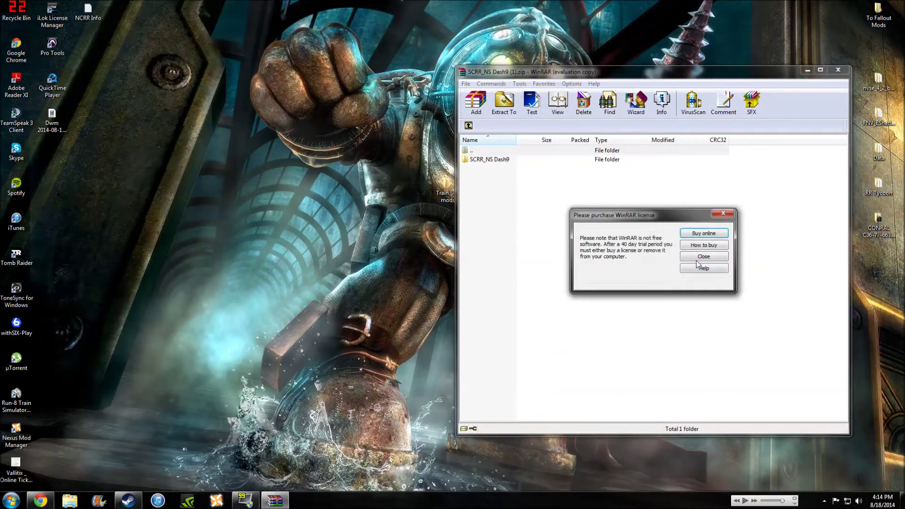
pyautogui.click(690, 262)
pyautogui.moveTo(572, 72); pyautogui.dragTo(149, 84)
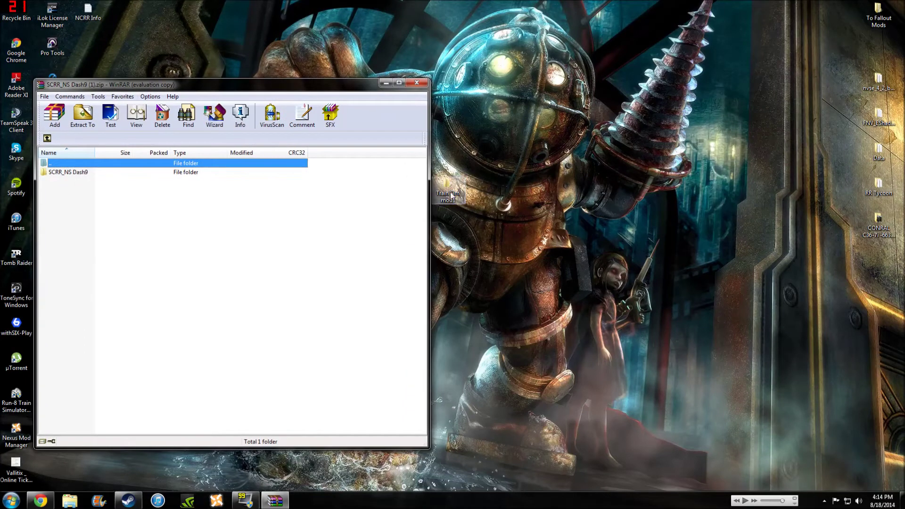
pyautogui.moveTo(447, 191); pyautogui.dragTo(736, 155)
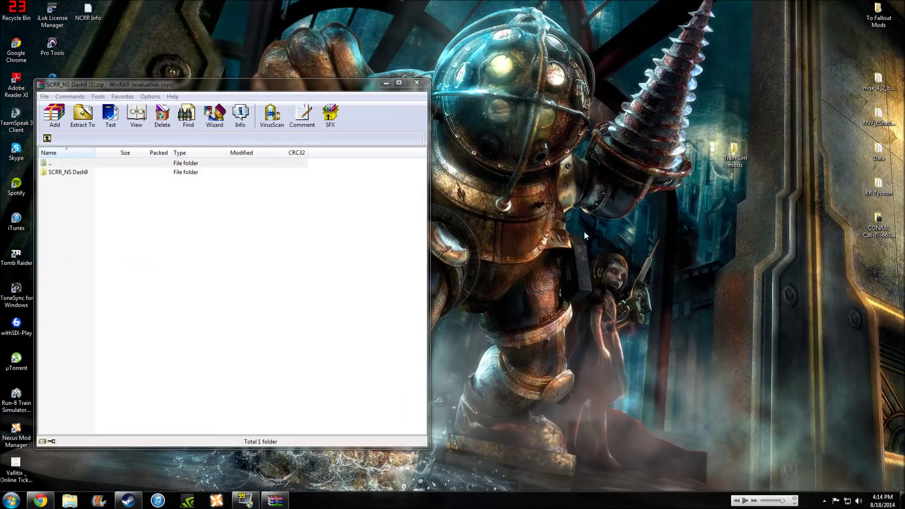
# Extract the SCRR_NS Dash9 folder from the archive to the desktop and close the archive
pyautogui.click(70, 173)
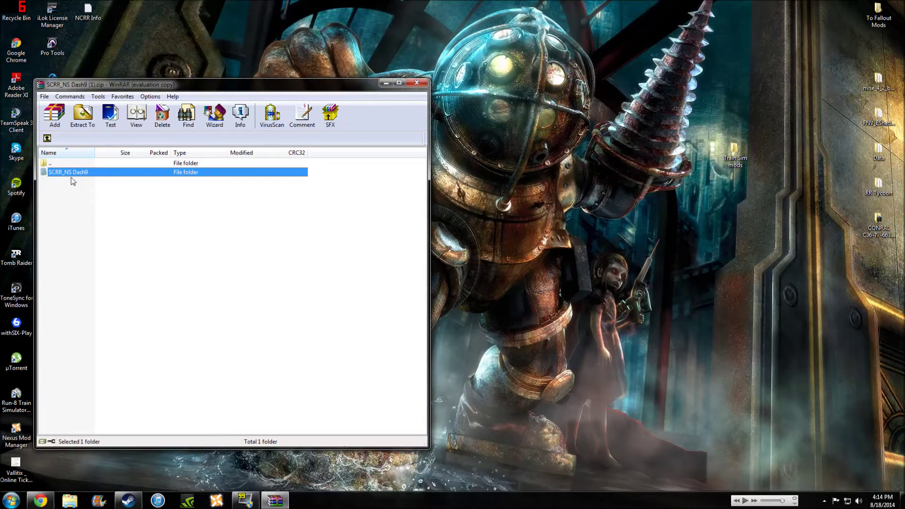
pyautogui.moveTo(55, 174); pyautogui.dragTo(528, 221)
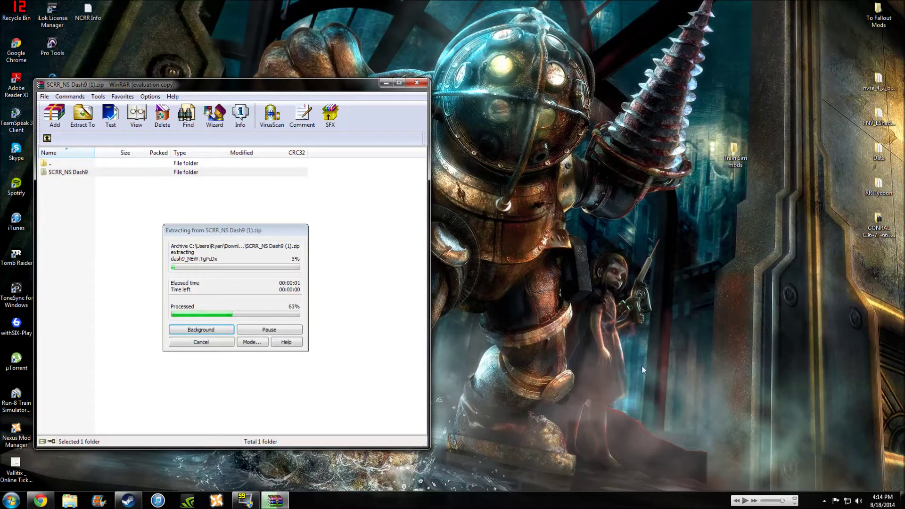
pyautogui.click(418, 84)
# Open the Train Sim mods folder and move the extracted SCRR_NS Dash9 folder into Engine repaints
pyautogui.doubleClick(730, 151)
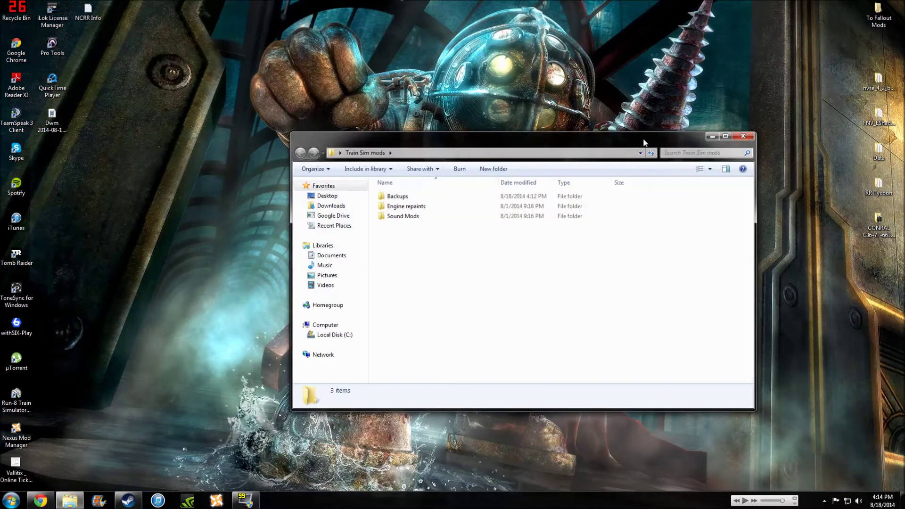
pyautogui.moveTo(642, 142); pyautogui.dragTo(414, 44)
pyautogui.moveTo(530, 141); pyautogui.dragTo(491, 141)
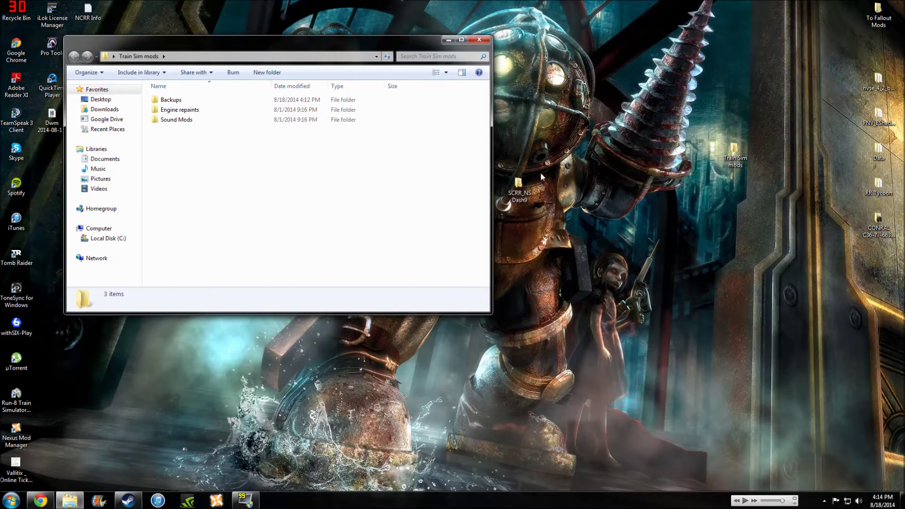
pyautogui.moveTo(519, 186); pyautogui.dragTo(176, 109)
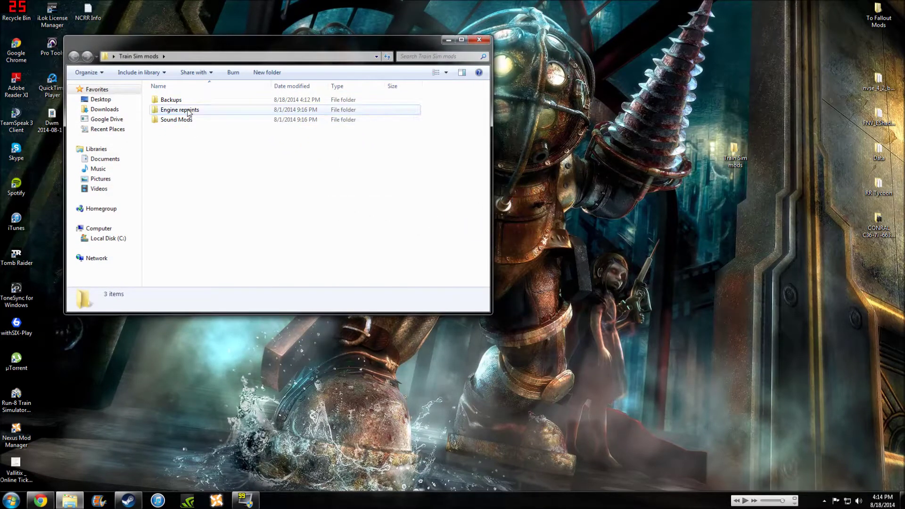
# Open the Engine repaints folder and reposition the Train Sim mods folder on the desktop below To Fallout Mods
pyautogui.doubleClick(180, 110)
pyautogui.moveTo(199, 45); pyautogui.dragTo(292, 121)
pyautogui.moveTo(724, 160); pyautogui.dragTo(874, 53)
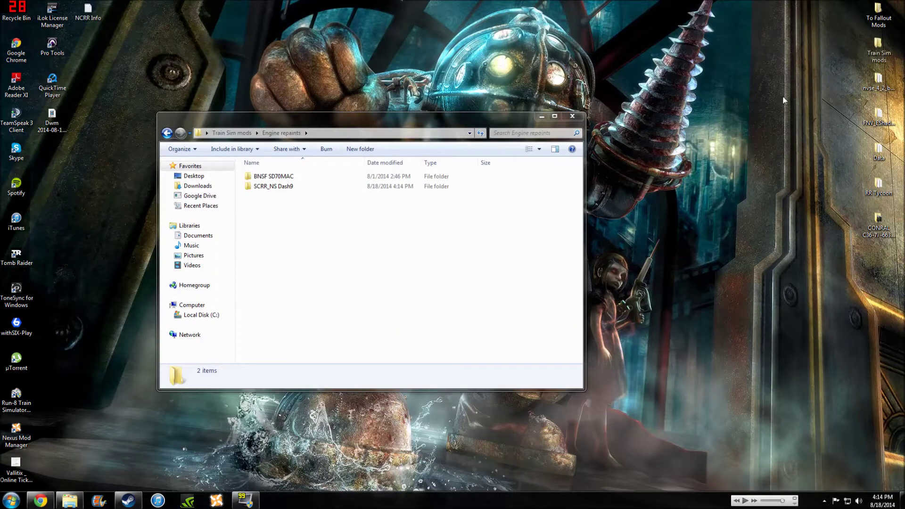
# Open the SCRR_NS Dash9 Repaint folder inside SCRR_NS Dash9 and open the SCRR NS Dash9 readme
pyautogui.click(297, 177)
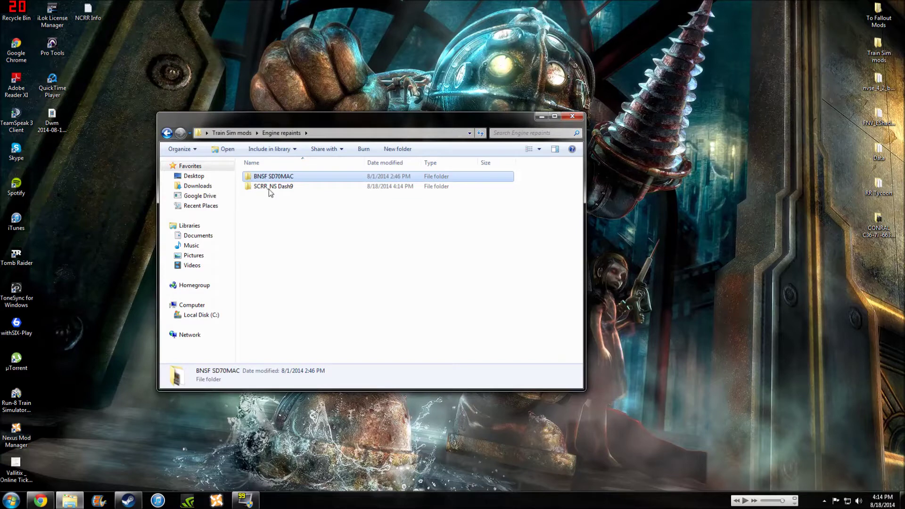
pyautogui.doubleClick(270, 188)
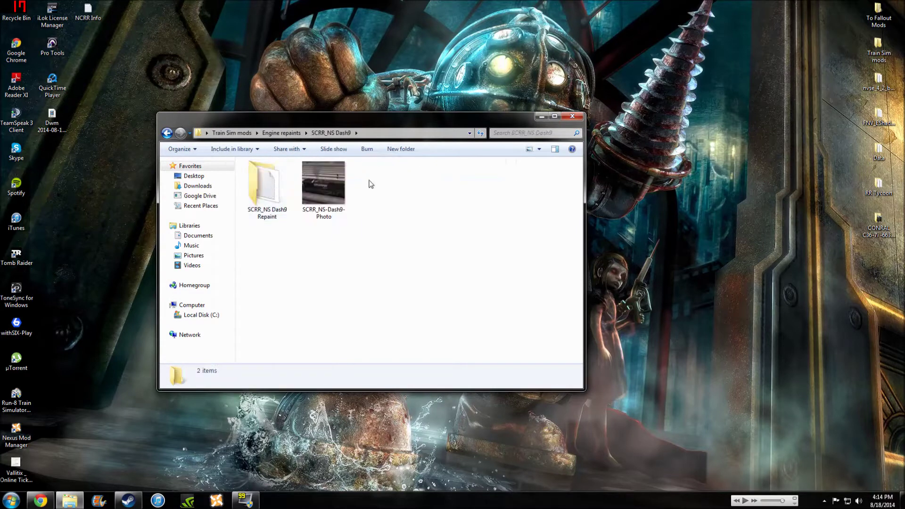
pyautogui.doubleClick(263, 189)
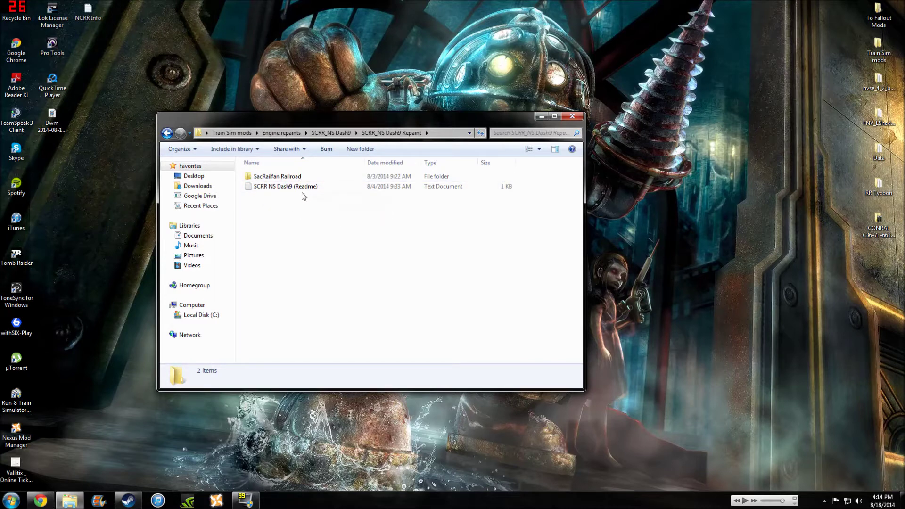
pyautogui.doubleClick(298, 187)
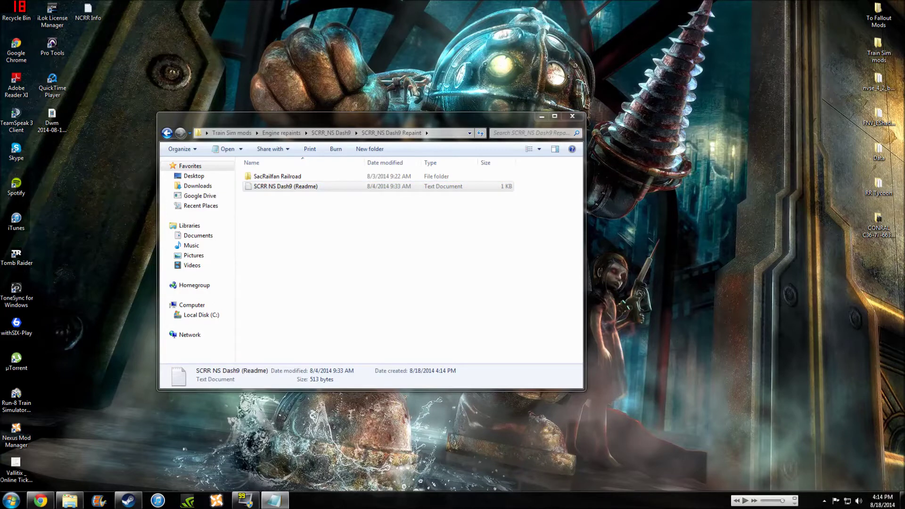
# Read the readme's instructions for copying the SacRailfan Railroad folder, Dash9-NS.GeoPcDx and Dash9-40cw_cab.GeoPcDx into the RailWorks directories
pyautogui.moveTo(614, 92); pyautogui.dragTo(625, 49)
pyautogui.moveTo(651, 486); pyautogui.dragTo(616, 237)
pyautogui.moveTo(601, 53); pyautogui.dragTo(587, 119)
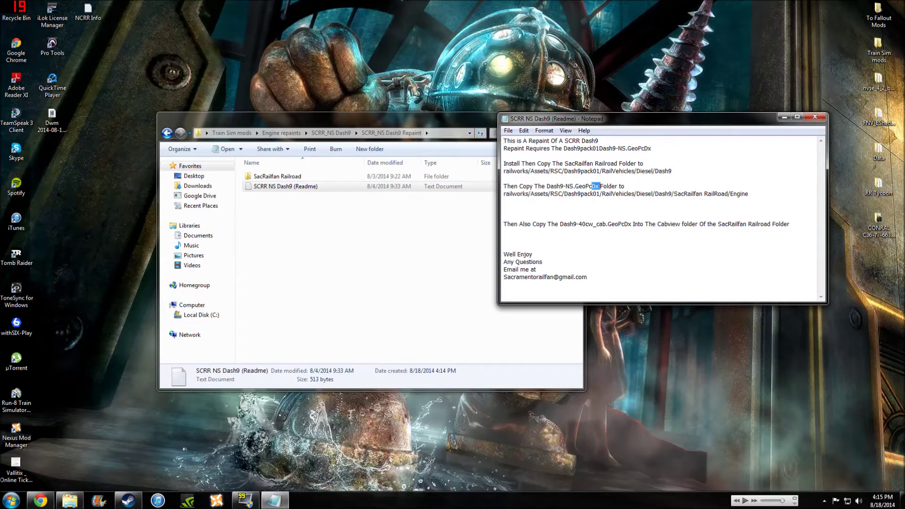
pyautogui.moveTo(520, 194); pyautogui.dragTo(749, 193)
pyautogui.click(504, 216)
pyautogui.moveTo(520, 224)
pyautogui.mouseDown()
pyautogui.moveTo(632, 224)
pyautogui.moveTo(503, 224)
pyautogui.mouseUp()
pyautogui.click(504, 245)
# Open a Computer window and arrange it beside the repaint folder window, keeping the readme in view above them
pyautogui.moveTo(684, 123); pyautogui.dragTo(755, 17)
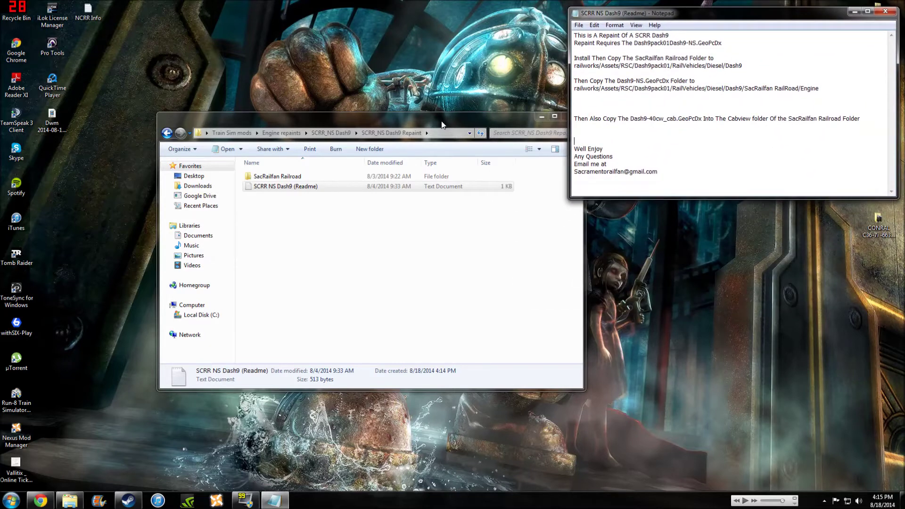
pyautogui.moveTo(443, 125); pyautogui.dragTo(374, 25)
pyautogui.click(10, 500)
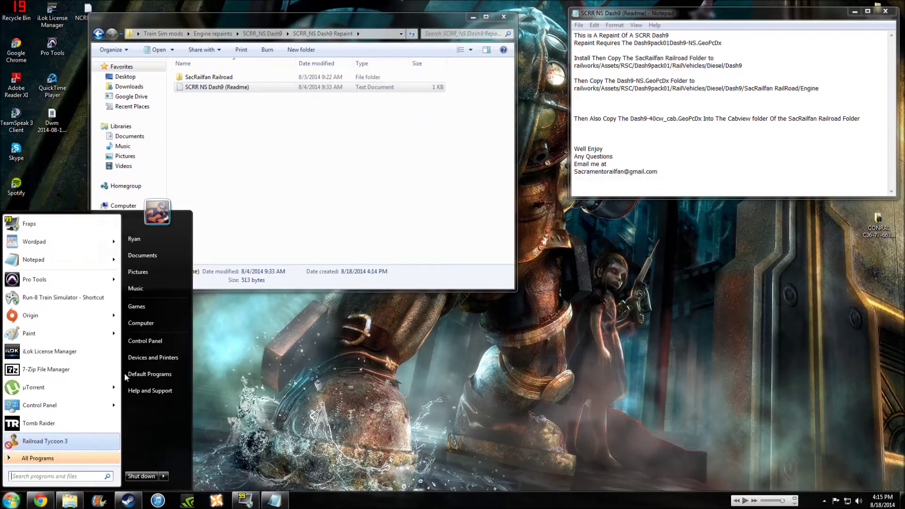
pyautogui.click(151, 324)
pyautogui.moveTo(413, 43); pyautogui.dragTo(773, 207)
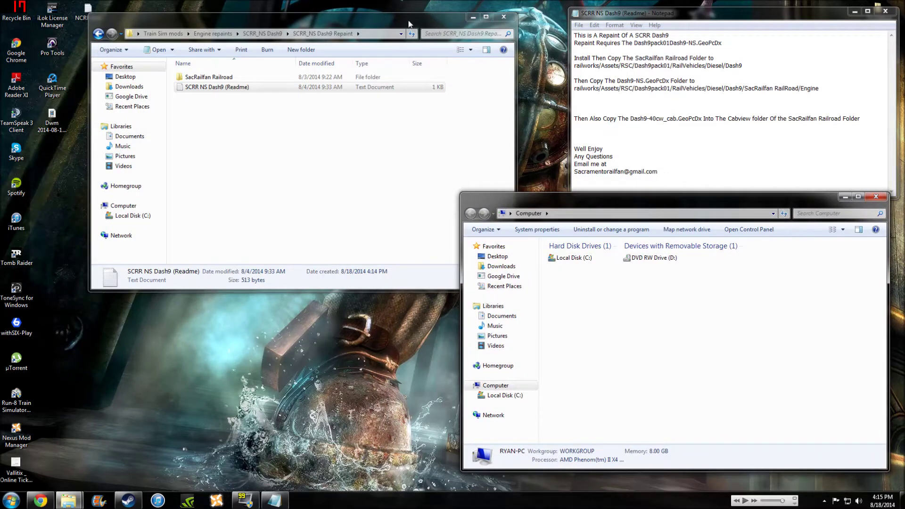
pyautogui.moveTo(409, 24); pyautogui.dragTo(294, 56)
pyautogui.moveTo(400, 170); pyautogui.dragTo(353, 170)
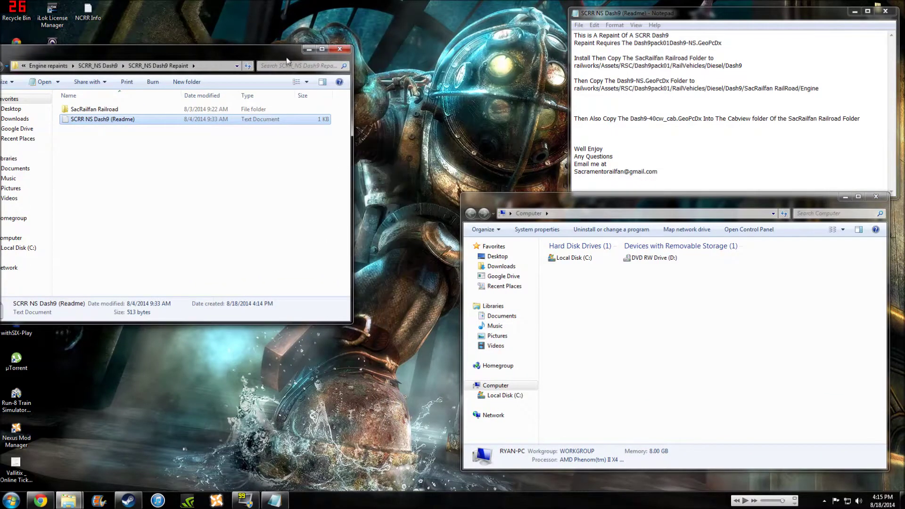
pyautogui.moveTo(267, 47); pyautogui.dragTo(317, 182)
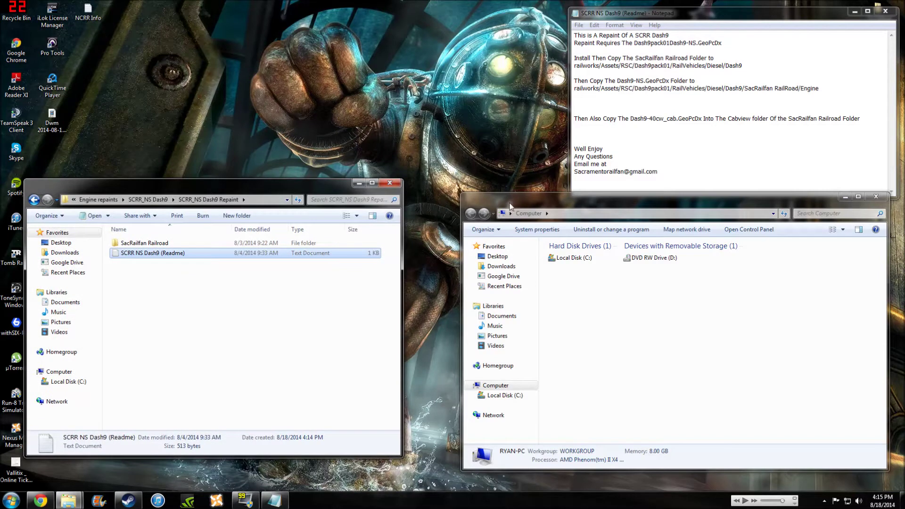
pyautogui.moveTo(510, 206); pyautogui.dragTo(495, 191)
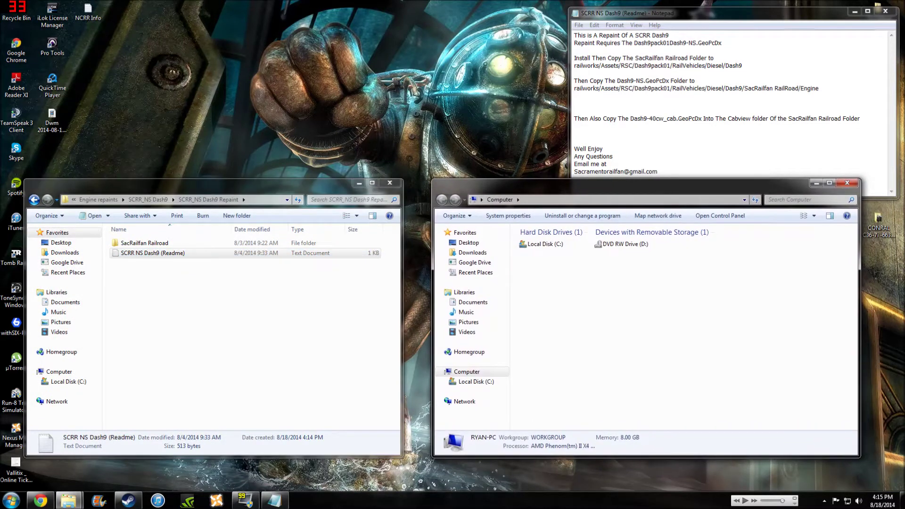
# Highlight the Diesel/Dash9 destination path in the readme and open the Steam folder in Program Files (x86) on the C: drive
pyautogui.moveTo(575, 65); pyautogui.dragTo(742, 66)
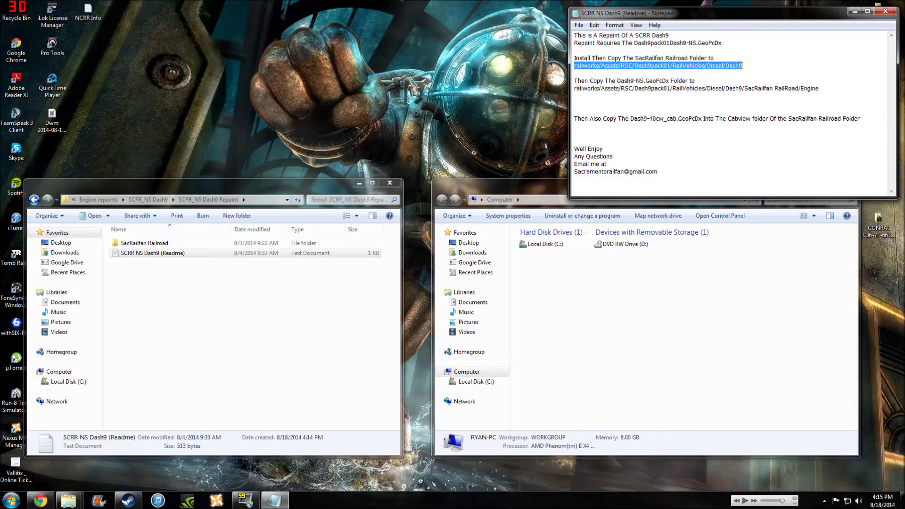
pyautogui.click(508, 199)
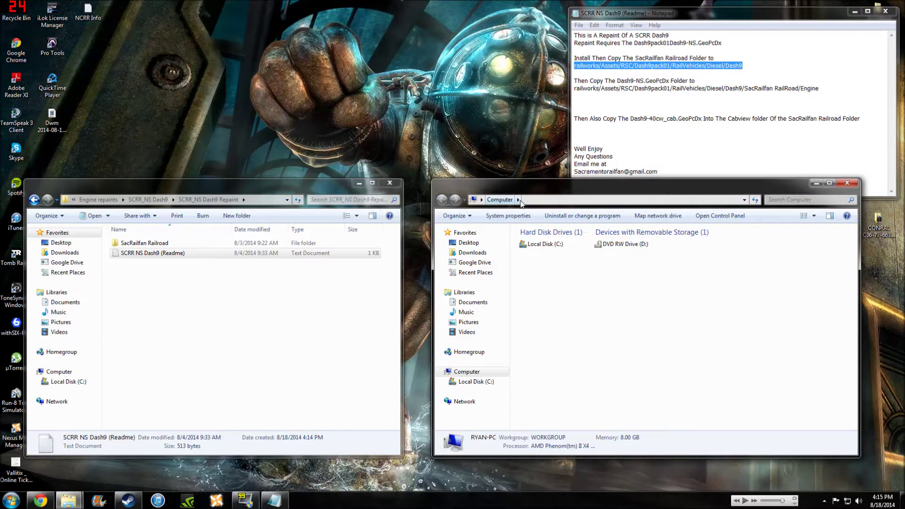
pyautogui.doubleClick(532, 245)
pyautogui.doubleClick(557, 339)
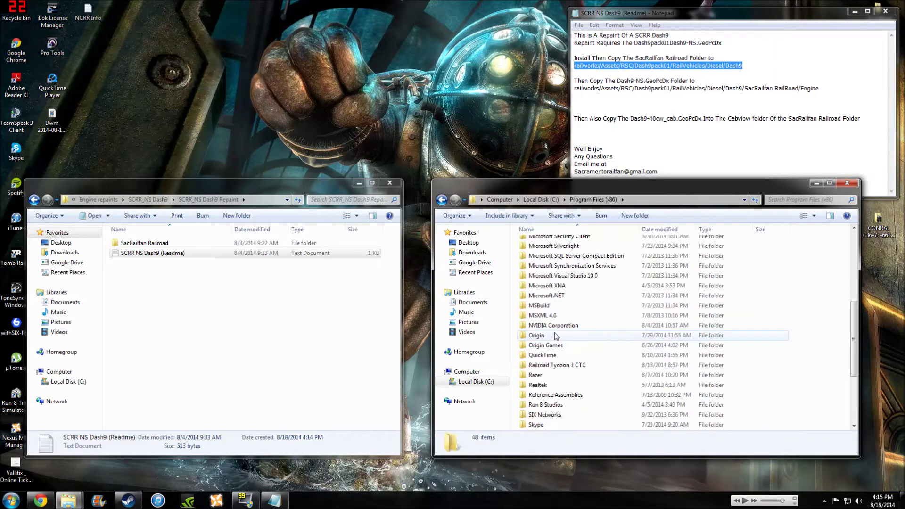
pyautogui.scroll(-4, 555, 336)
pyautogui.doubleClick(537, 331)
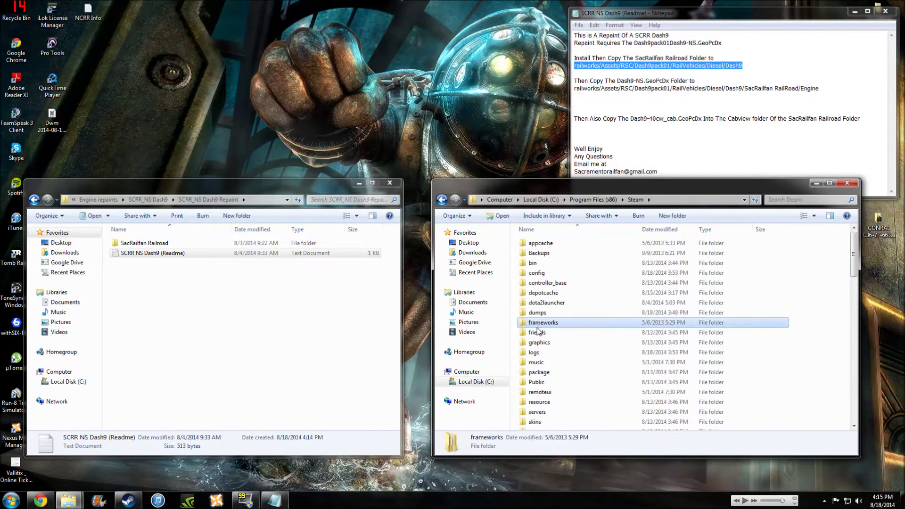
# Open the RailWorks Assets folder by way of SteamApps and common inside the Steam folder
pyautogui.scroll(-10, 538, 332)
pyautogui.scroll(5, 545, 302)
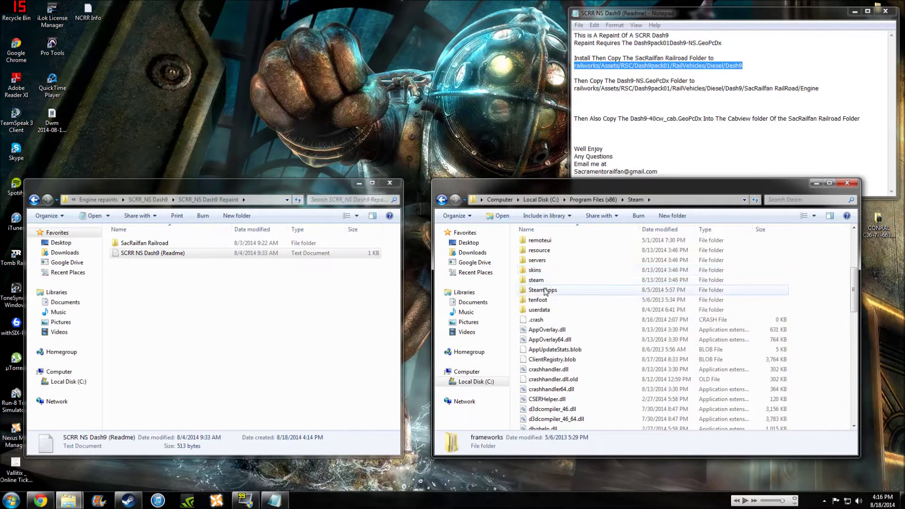
pyautogui.doubleClick(544, 292)
pyautogui.doubleClick(540, 255)
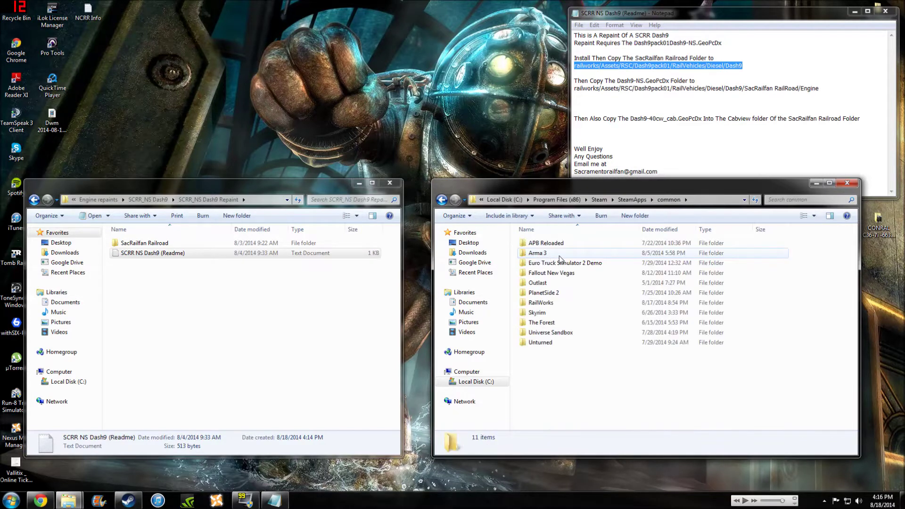
pyautogui.doubleClick(543, 304)
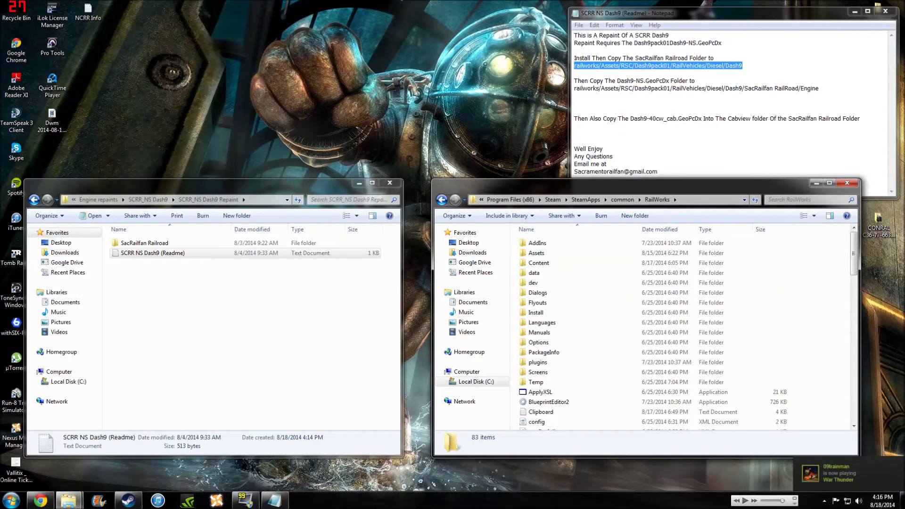
pyautogui.doubleClick(538, 254)
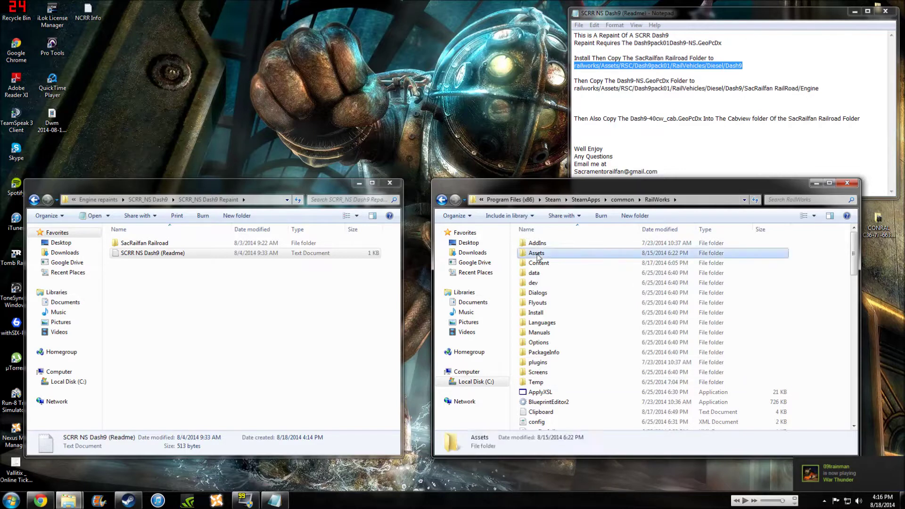
# Open RSC, Dash9Pack01, RailVehicles, Diesel and finally the Dash9 folder inside Assets
pyautogui.scroll(-1, 538, 256)
pyautogui.doubleClick(534, 398)
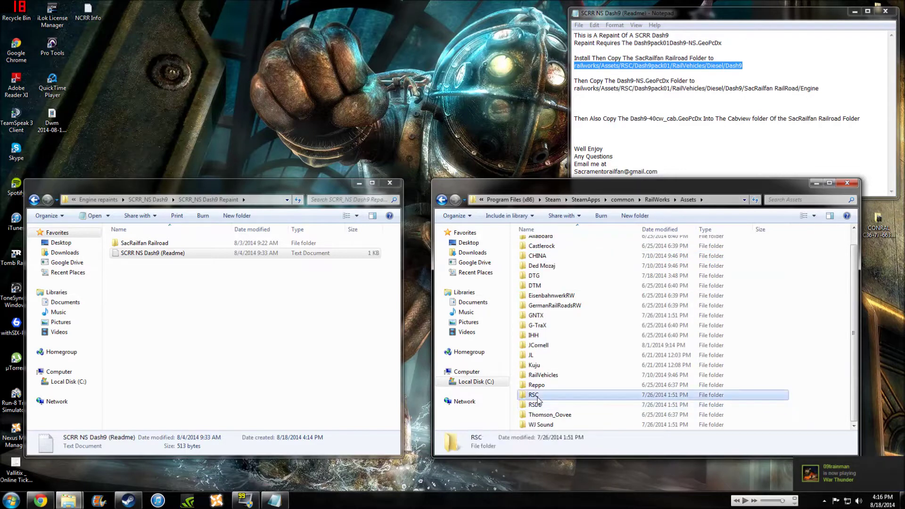
pyautogui.doubleClick(550, 312)
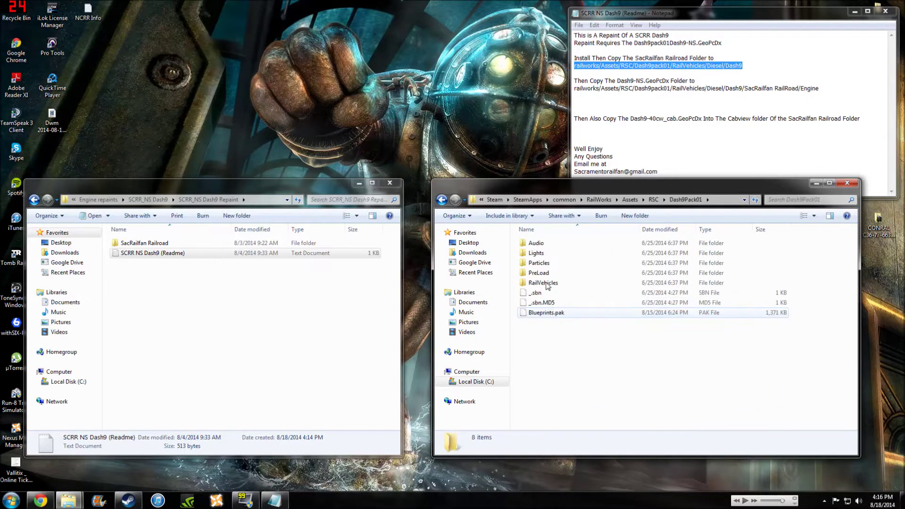
pyautogui.doubleClick(543, 283)
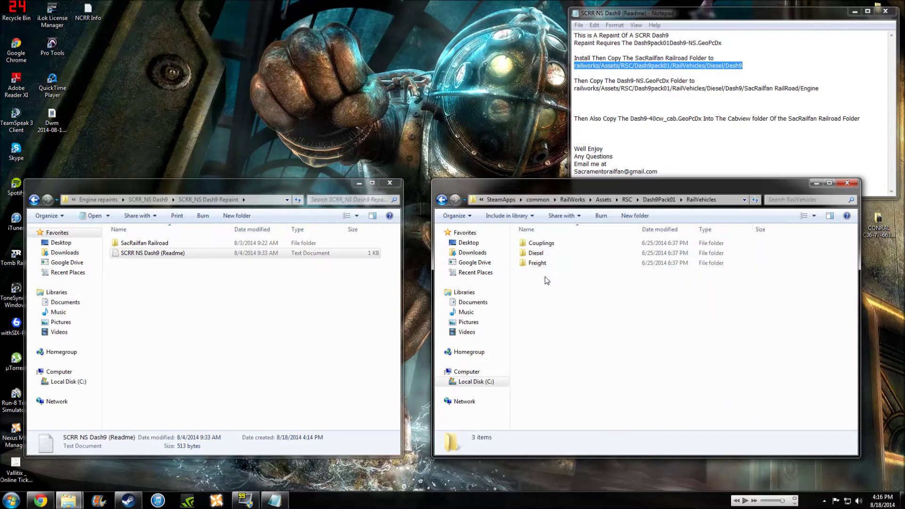
pyautogui.doubleClick(536, 253)
pyautogui.doubleClick(538, 243)
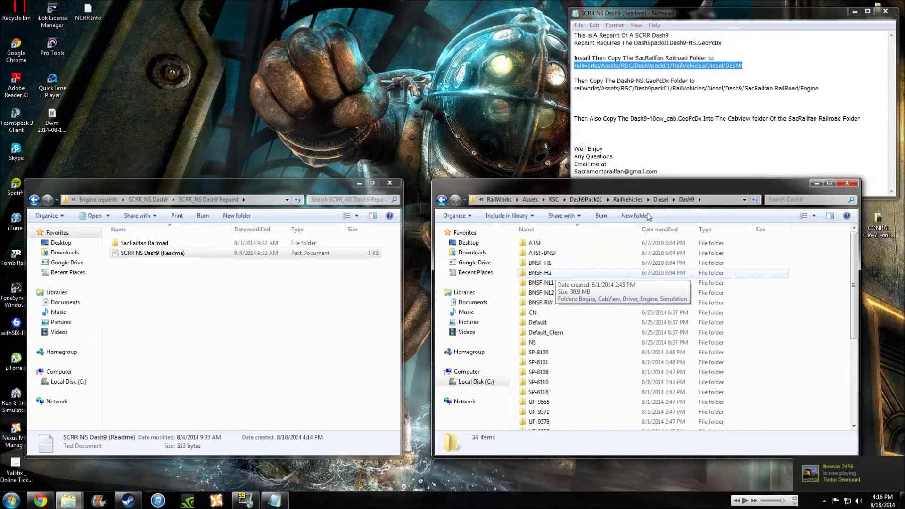
# Copy the SacRailfan Railroad folder from the repaint folder and paste it into the Dash9 folder
pyautogui.rightClick(143, 245)
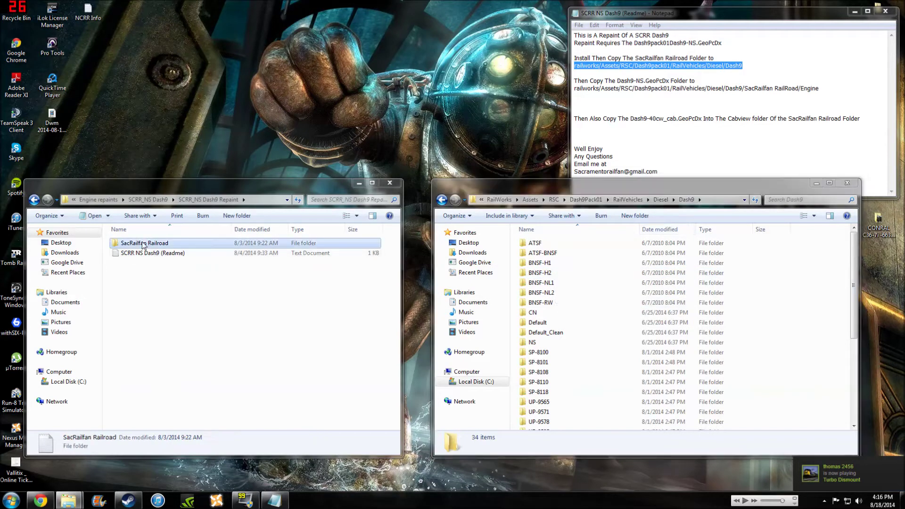
pyautogui.click(165, 394)
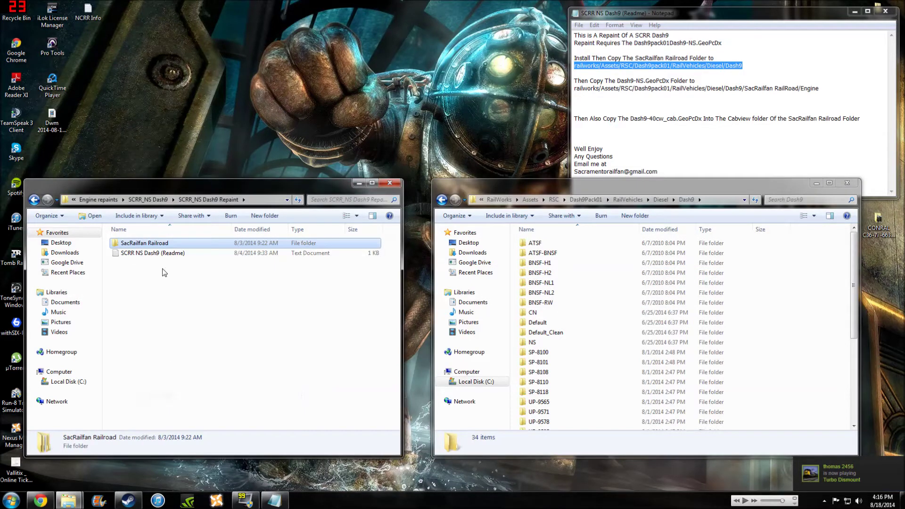
pyautogui.doubleClick(149, 244)
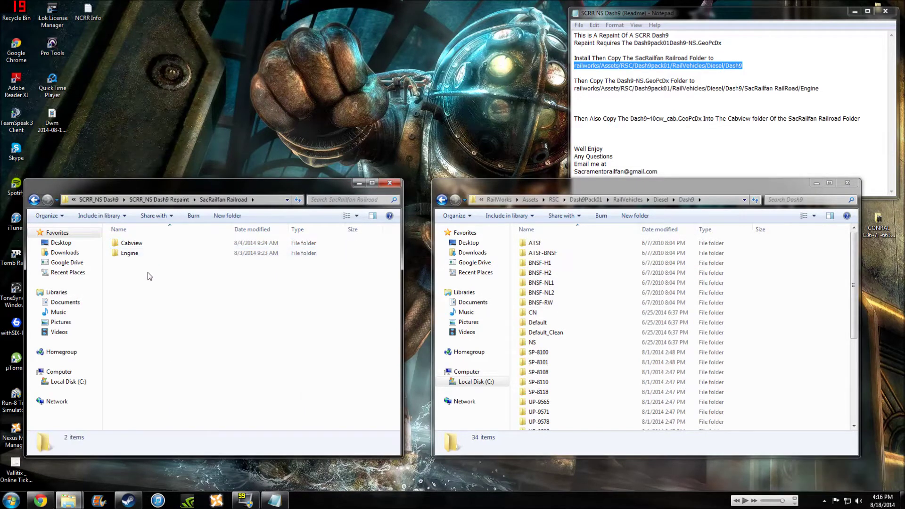
pyautogui.press('BackSpace')
pyautogui.rightClick(792, 252)
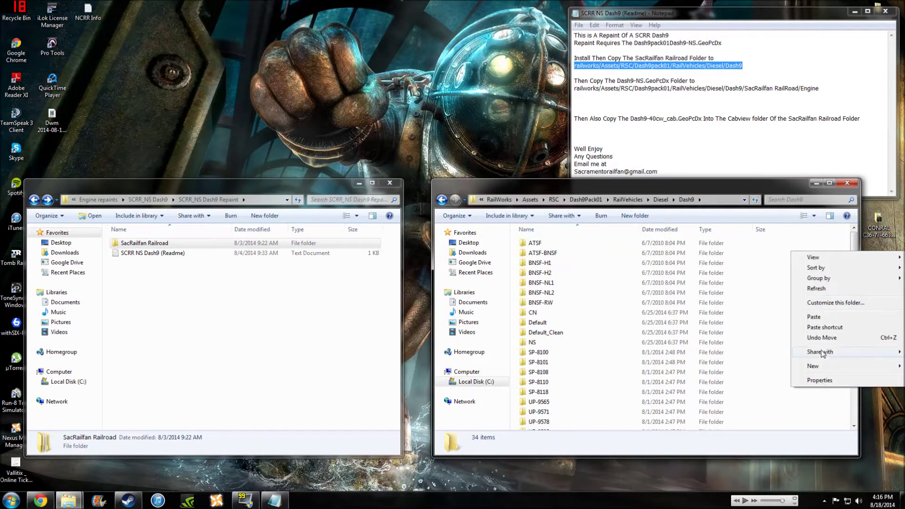
pyautogui.click(823, 320)
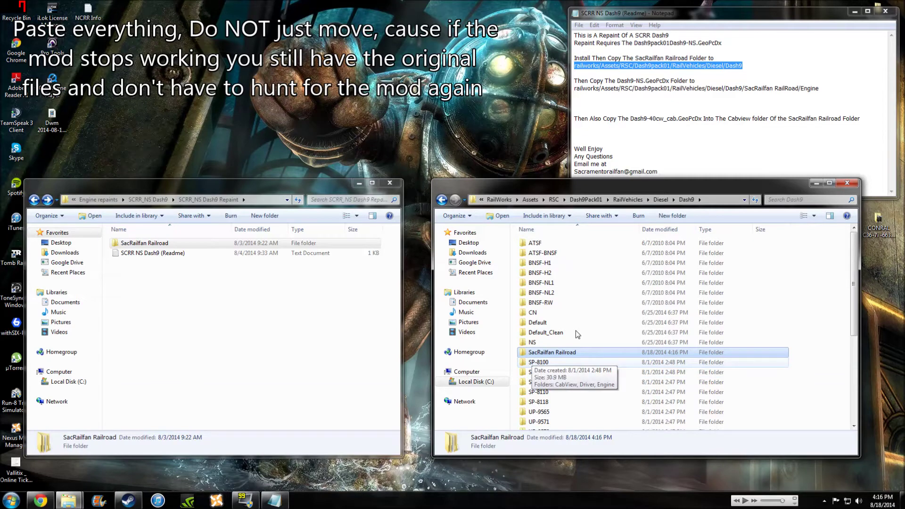
# Check the readme's Dash9-NS.GeoPcDx instruction and copy that file from the Engine folder of NS
pyautogui.click(575, 103)
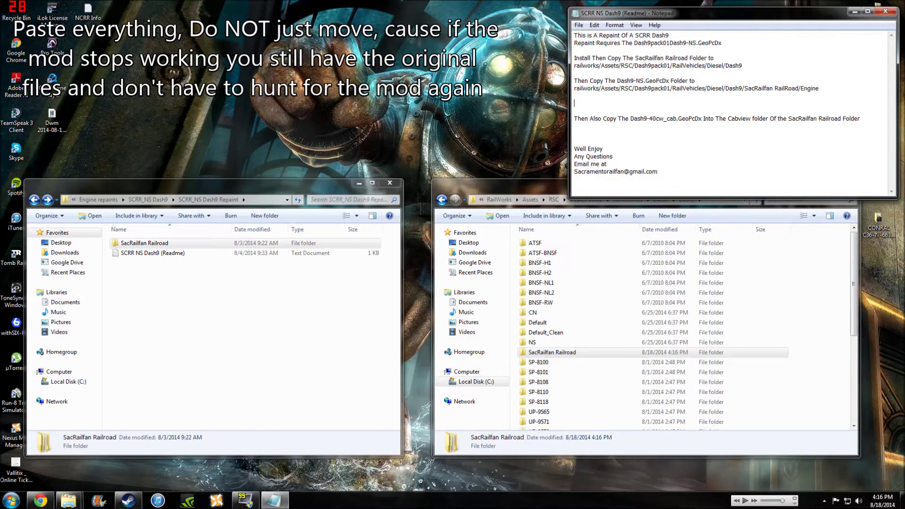
pyautogui.moveTo(616, 81); pyautogui.dragTo(669, 80)
pyautogui.click(575, 103)
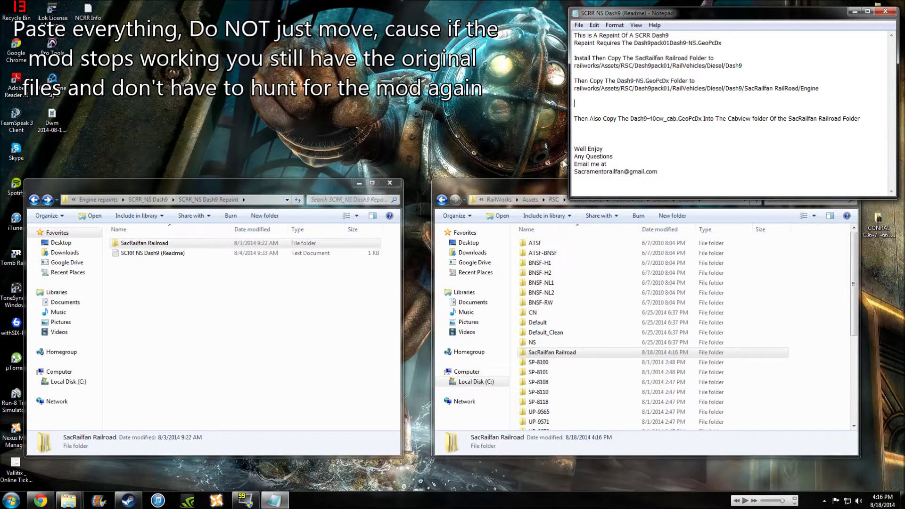
pyautogui.click(547, 191)
pyautogui.doubleClick(542, 342)
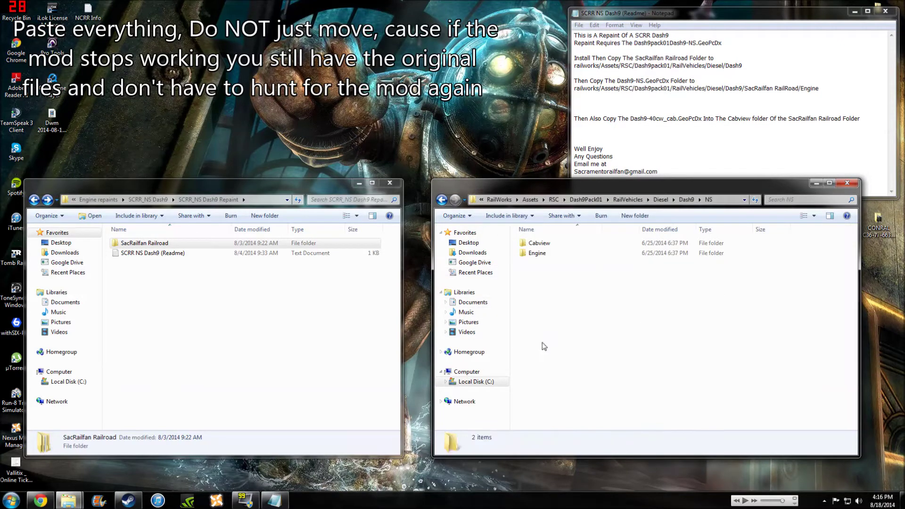
pyautogui.doubleClick(538, 253)
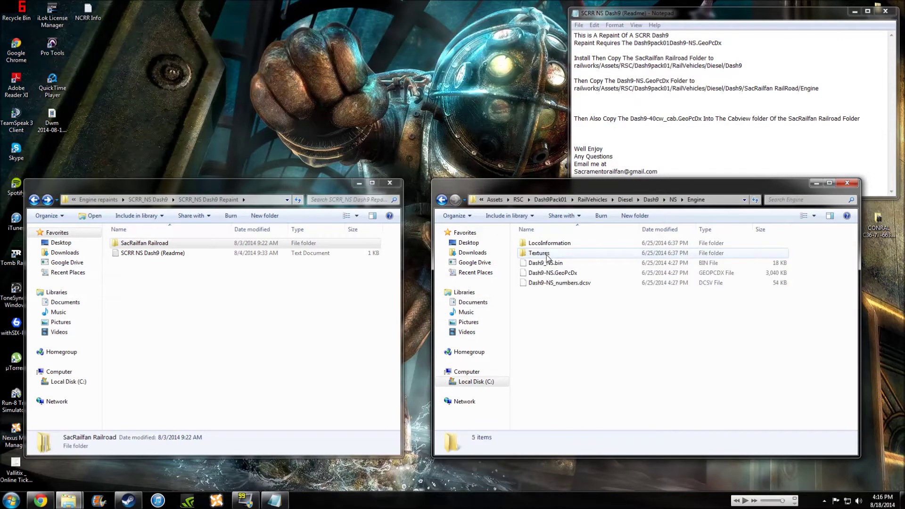
pyautogui.rightClick(572, 274)
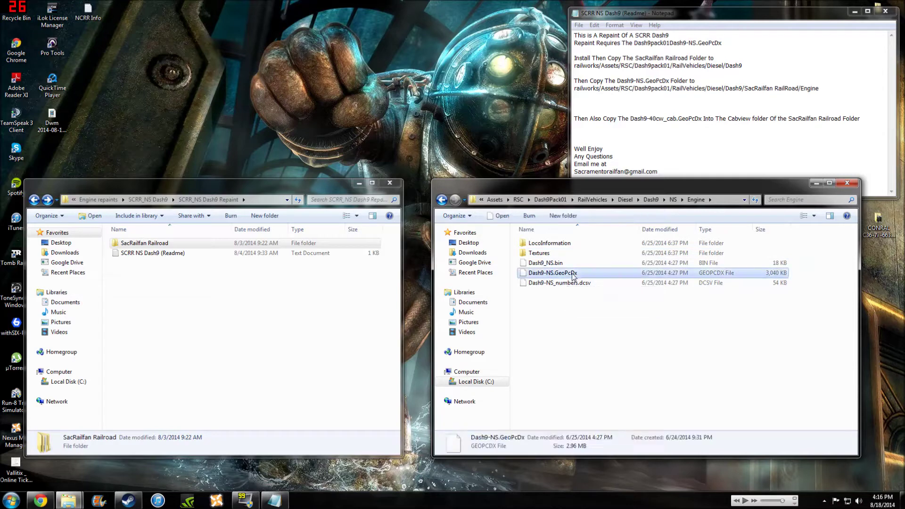
pyautogui.click(595, 394)
# Paste Dash9-NS.GeoPcDx into the Engine folder of SacRailfan Railroad inside Dash9
pyautogui.press('BackSpace')
pyautogui.press('BackSpace')
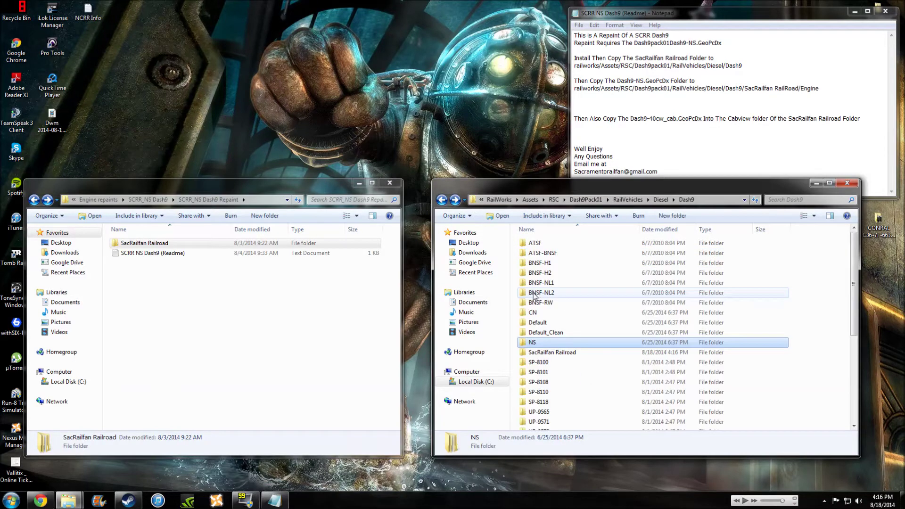
pyautogui.doubleClick(547, 353)
pyautogui.doubleClick(542, 254)
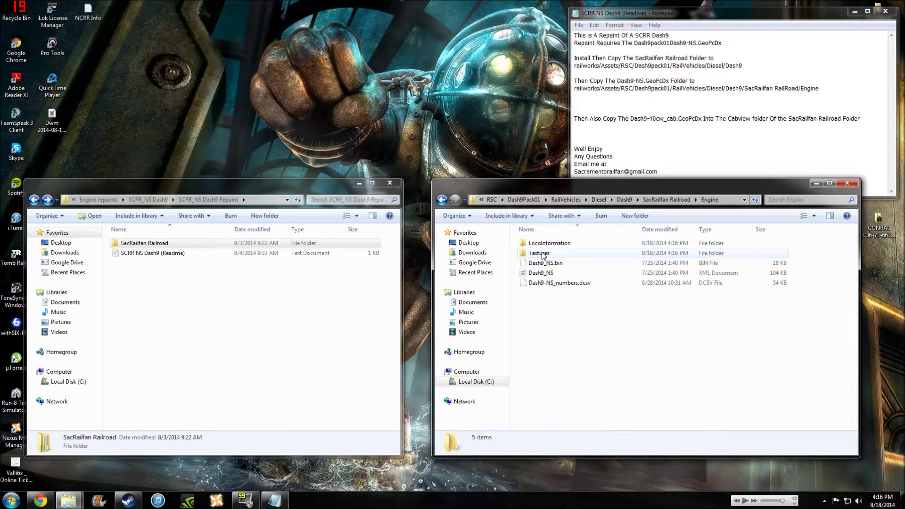
pyautogui.rightClick(552, 313)
pyautogui.click(586, 381)
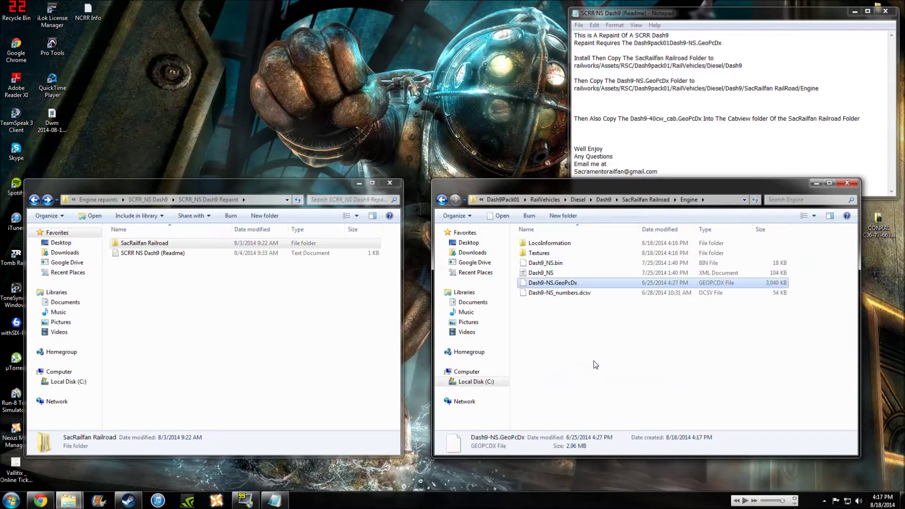
# Copy dash9-40cw_cab.GeoPcDx from the Cabview folder of NS
pyautogui.press('BackSpace')
pyautogui.press('BackSpace')
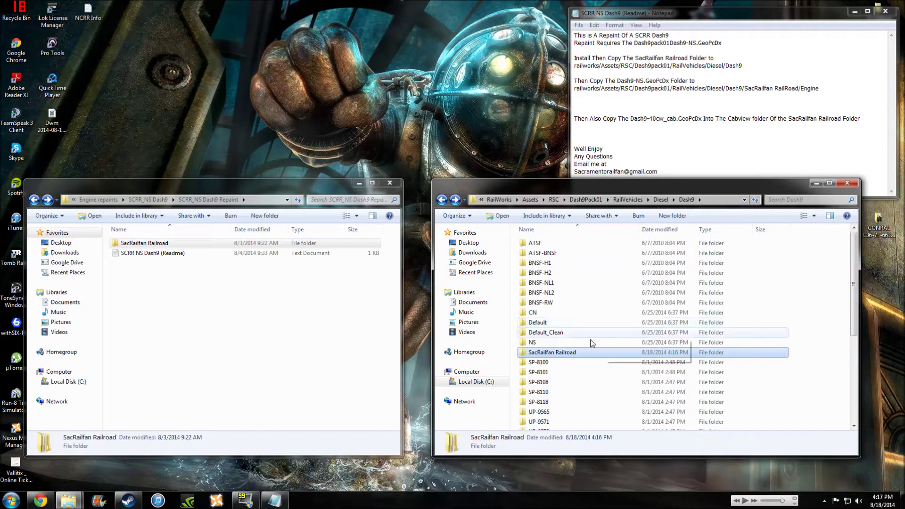
pyautogui.doubleClick(574, 343)
pyautogui.doubleClick(539, 242)
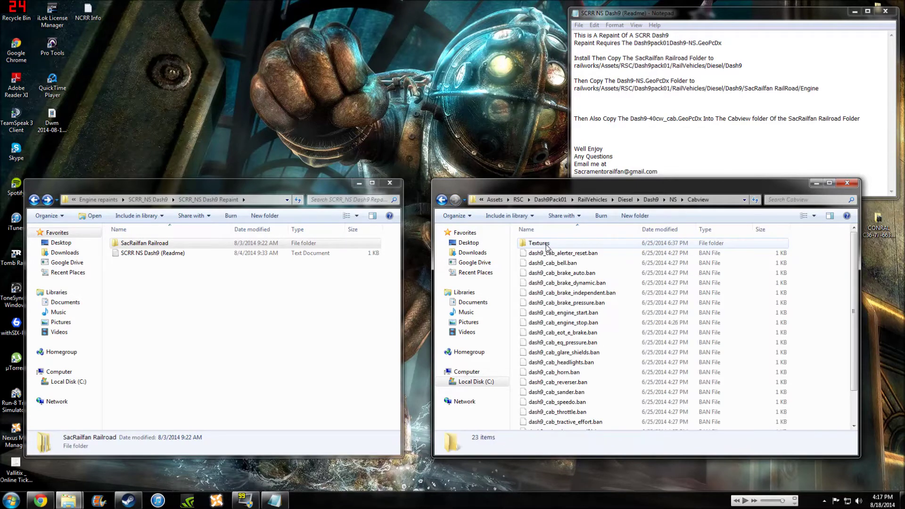
pyautogui.scroll(-1, 559, 296)
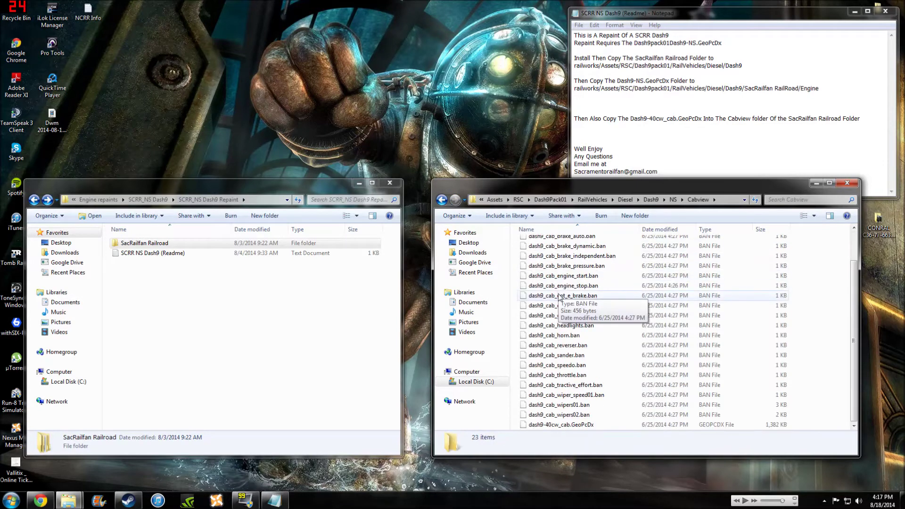
pyautogui.click(581, 424)
pyautogui.rightClick(582, 424)
pyautogui.click(601, 371)
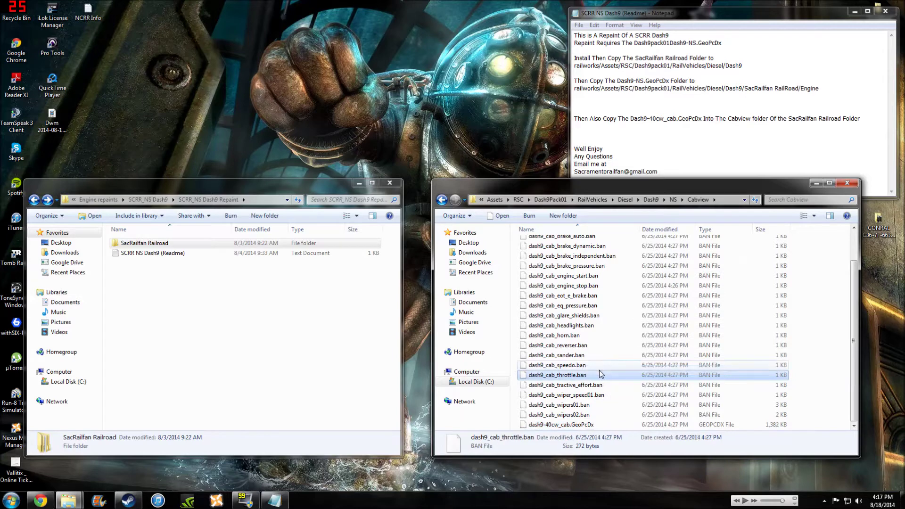
# Paste dash9-40cw_cab.GeoPcDx into the Cabview folder of SacRailfan Railroad inside Dash9
pyautogui.press('BackSpace')
pyautogui.doubleClick(549, 254)
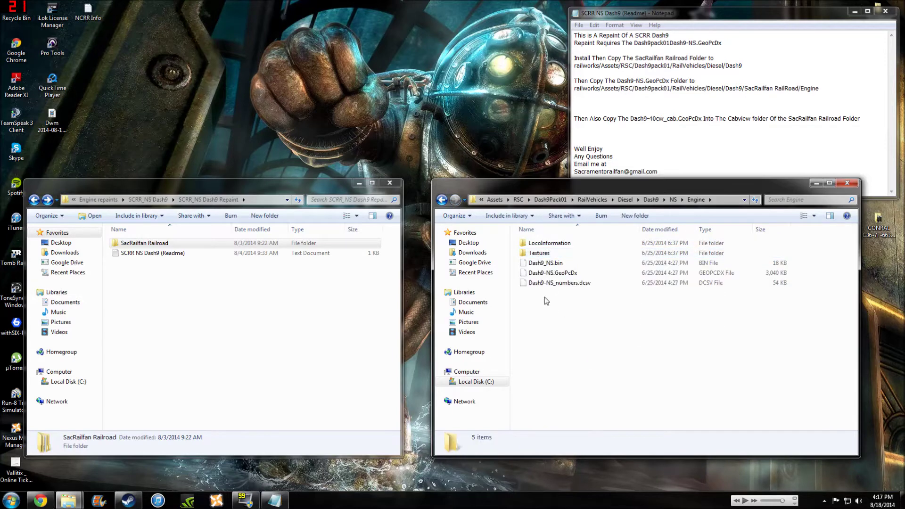
pyautogui.press('BackSpace')
pyautogui.press('BackSpace')
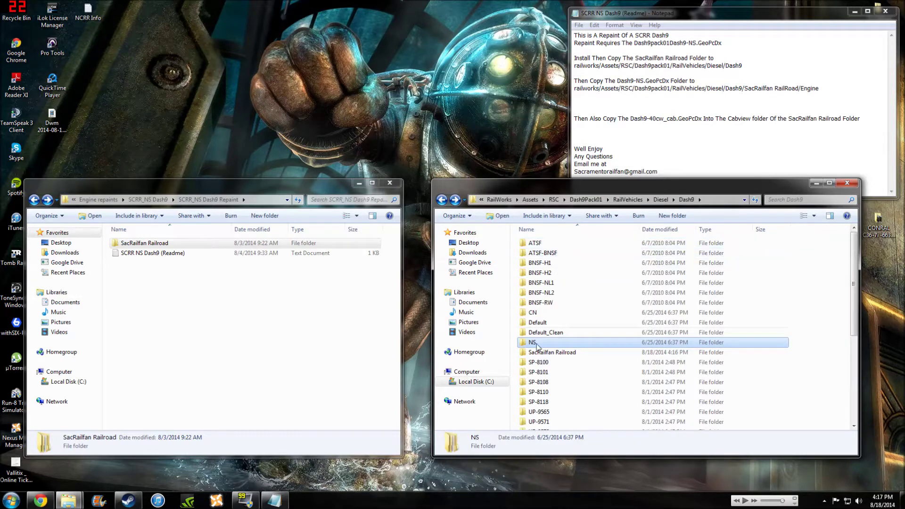
pyautogui.press('Down')
pyautogui.press('Return')
pyautogui.doubleClick(548, 245)
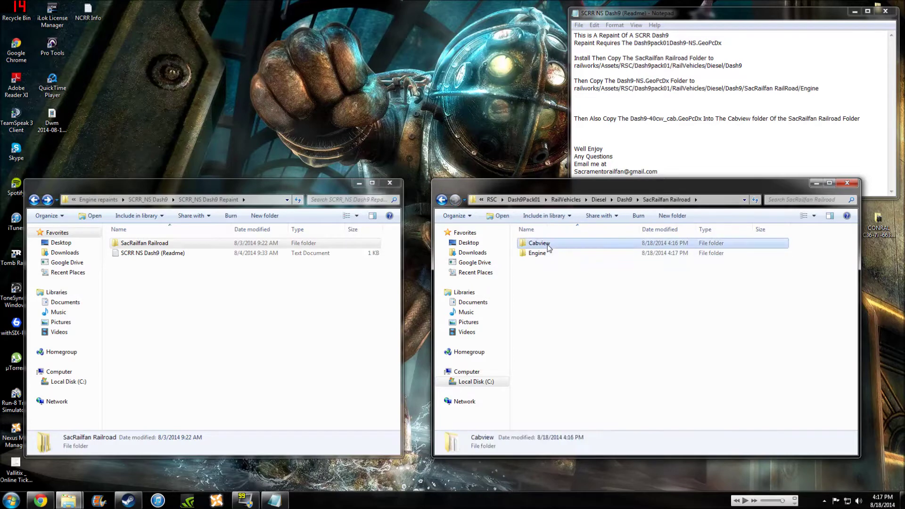
pyautogui.scroll(-1, 559, 321)
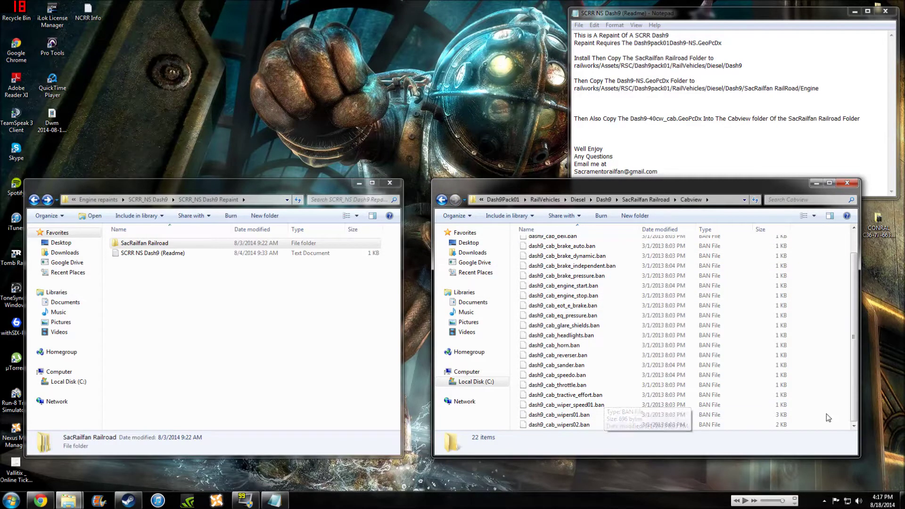
pyautogui.rightClick(792, 279)
pyautogui.click(824, 342)
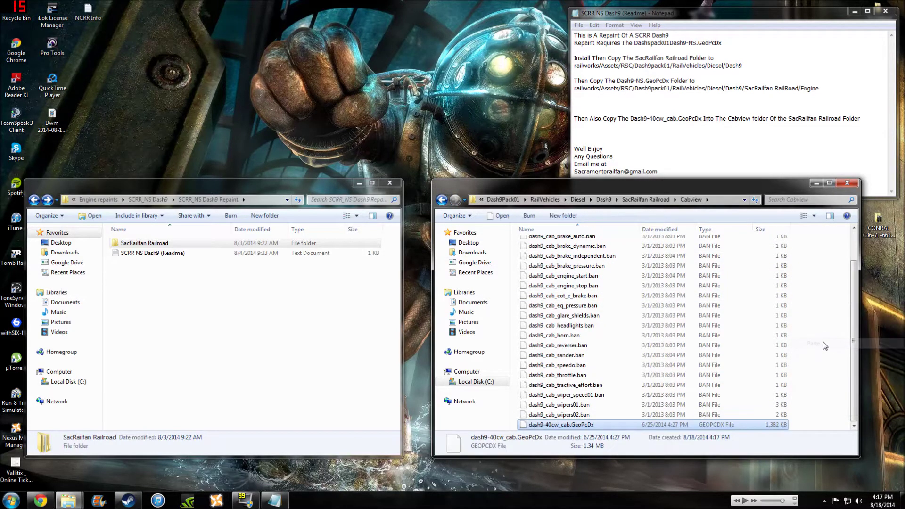
# Go back up to the RailVehicles folder of Dash9Pack01 and close the SCRR_NS Dash9 Repaint window
pyautogui.press('BackSpace')
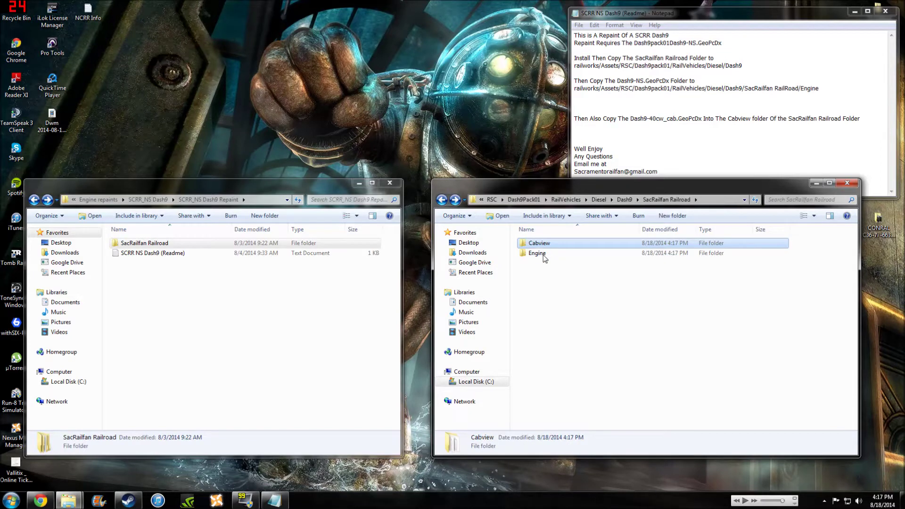
pyautogui.press('F2')
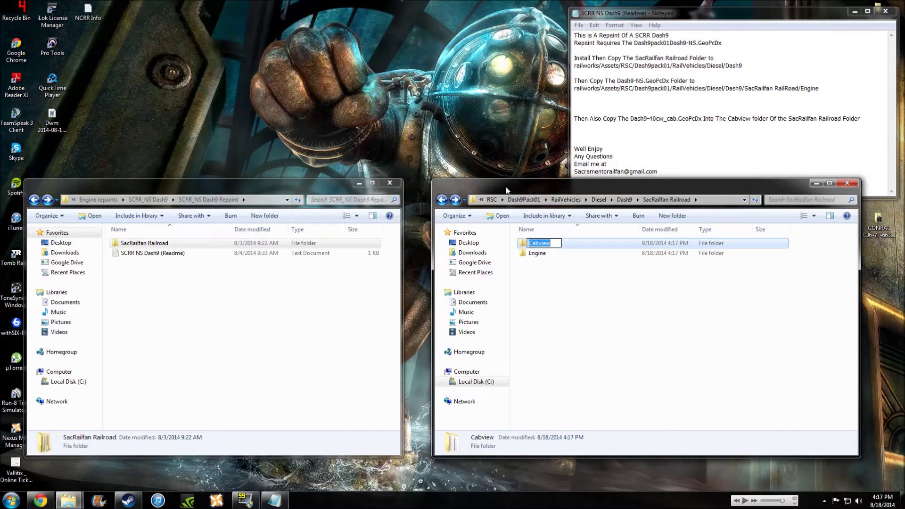
pyautogui.press('Escape')
pyautogui.press('BackSpace')
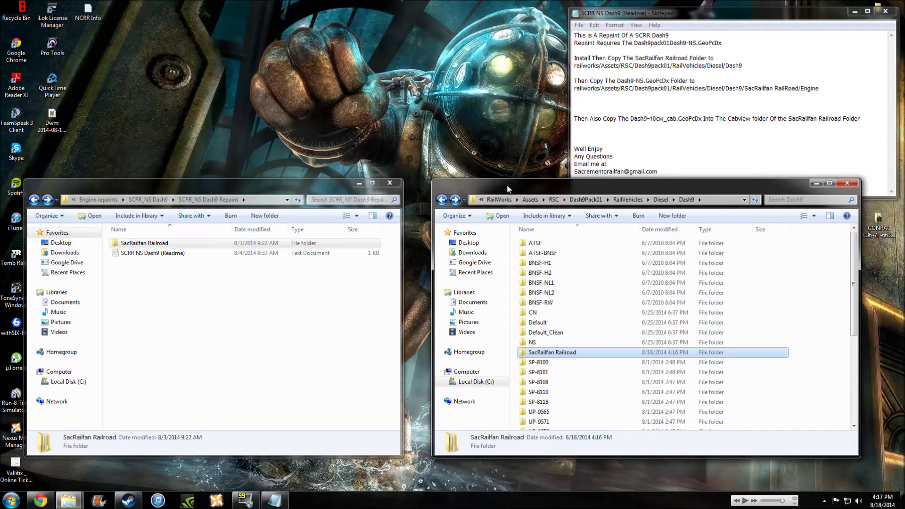
pyautogui.press('BackSpace')
pyautogui.press('BackSpace')
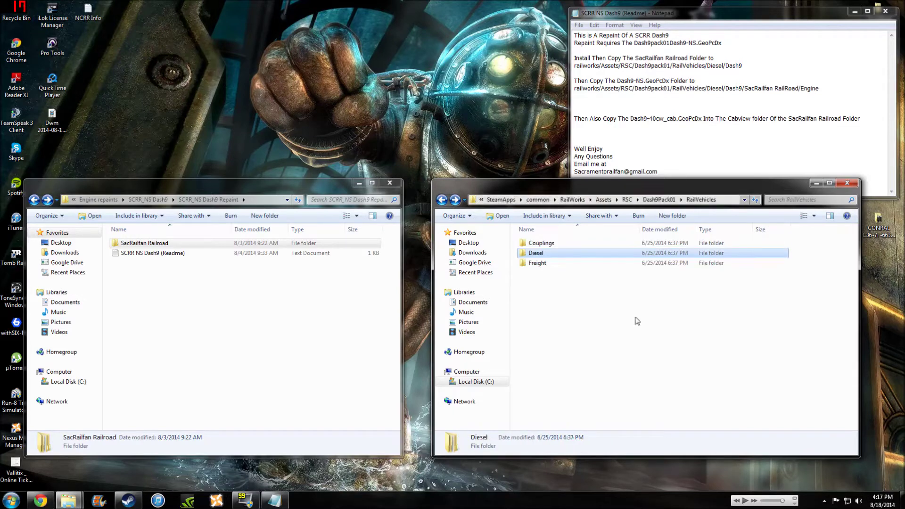
pyautogui.click(290, 187)
pyautogui.click(390, 183)
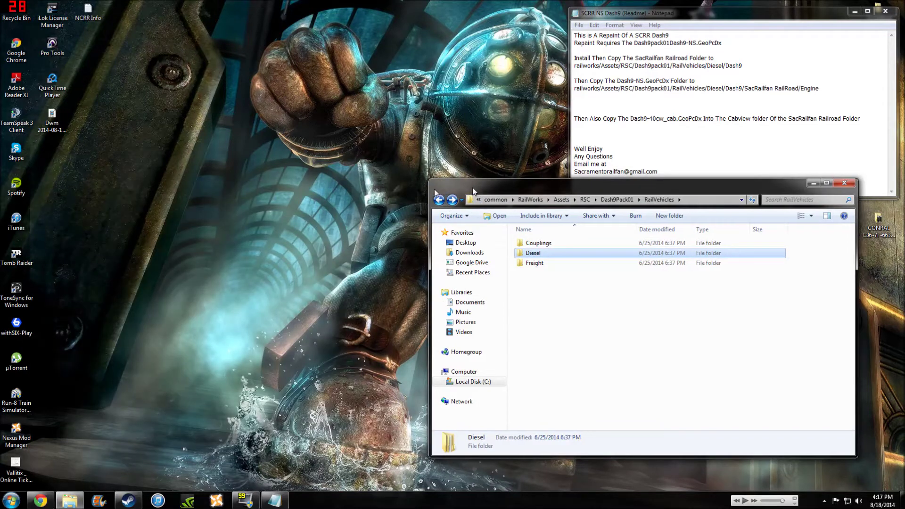
# Rearrange the RailVehicles folder window and the SCRR NS Dash9 readme window on the desktop
pyautogui.moveTo(473, 187); pyautogui.dragTo(62, 123)
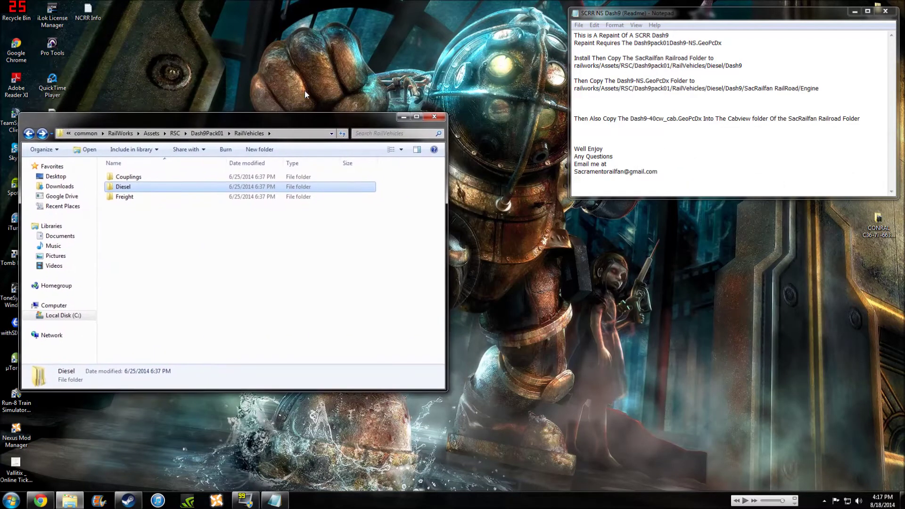
pyautogui.moveTo(619, 15); pyautogui.dragTo(613, 295)
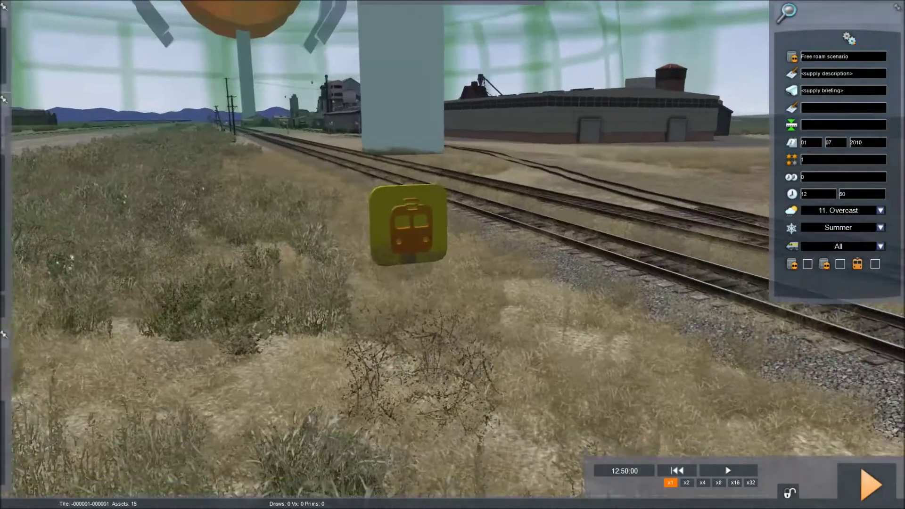
# In Train Simulator's scenario editor, list the RSC asset packs and keep the Dash9Pack01 blueprint set loaded
pyautogui.scroll(-3, 600, 344)
pyautogui.moveTo(142, 9)
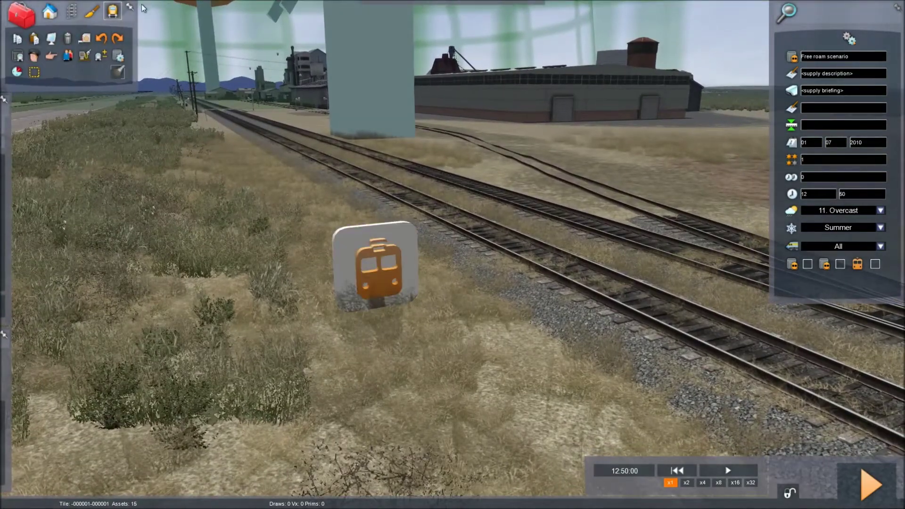
pyautogui.moveTo(2, 111)
pyautogui.moveTo(105, 353)
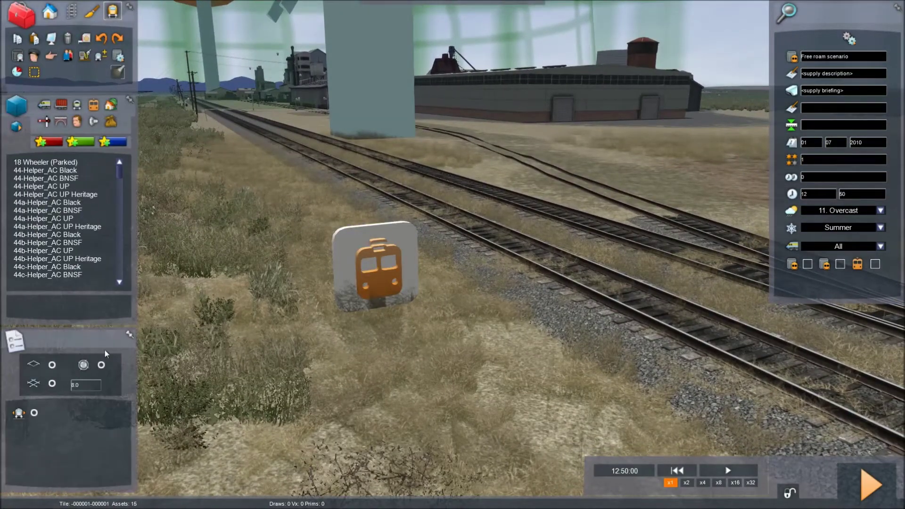
pyautogui.click(14, 126)
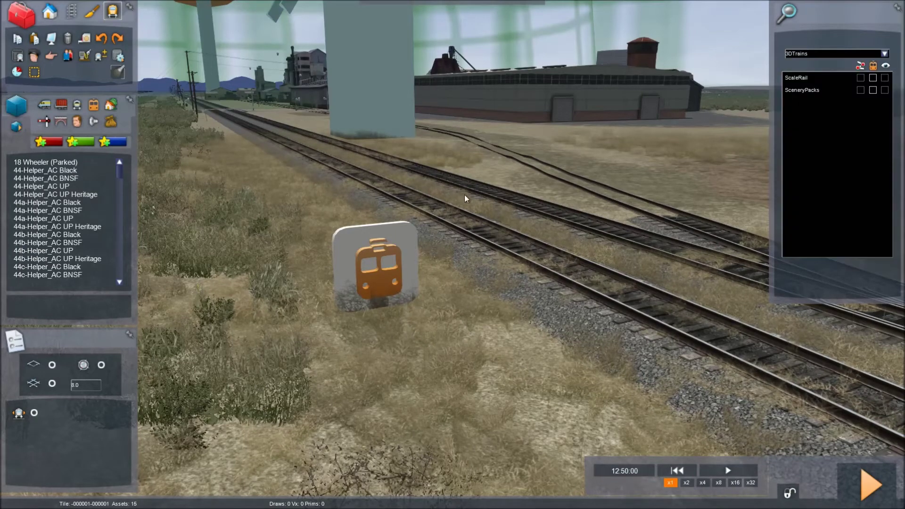
pyautogui.click(886, 53)
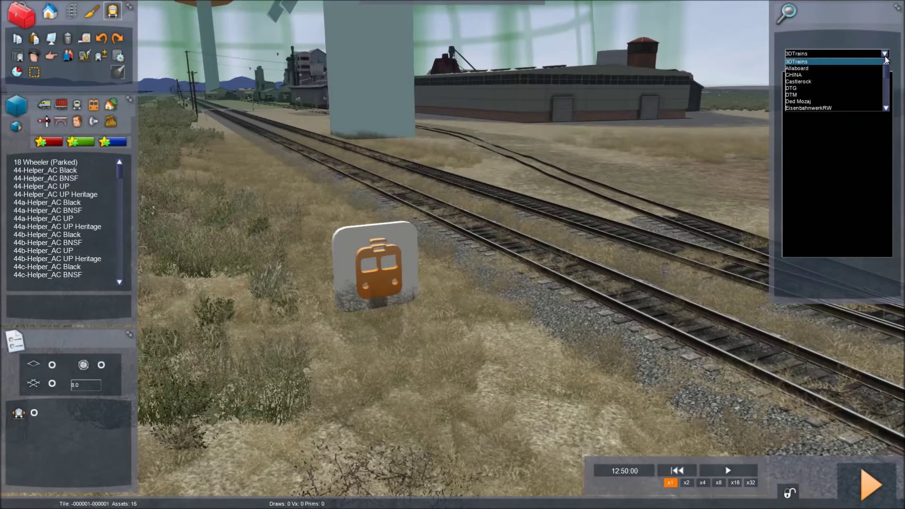
pyautogui.moveTo(888, 72); pyautogui.dragTo(852, 92)
pyautogui.click(801, 81)
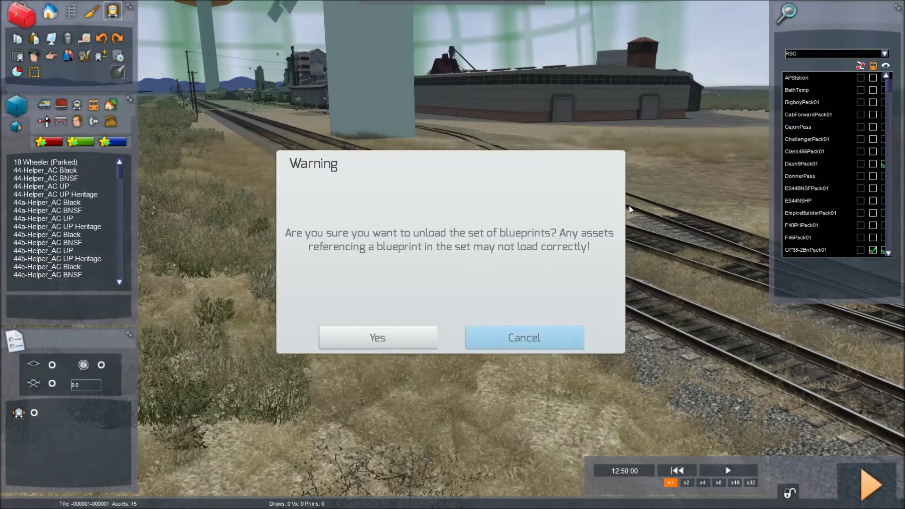
pyautogui.click(547, 330)
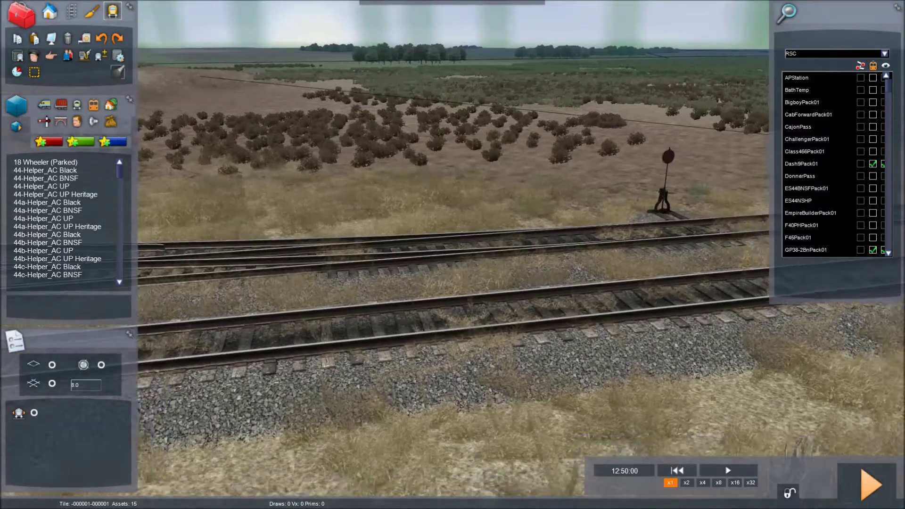
# Find SacRailfan Railroad in the rolling stock list and place the locomotive on the nearest track
pyautogui.scroll(-5, 453, 254)
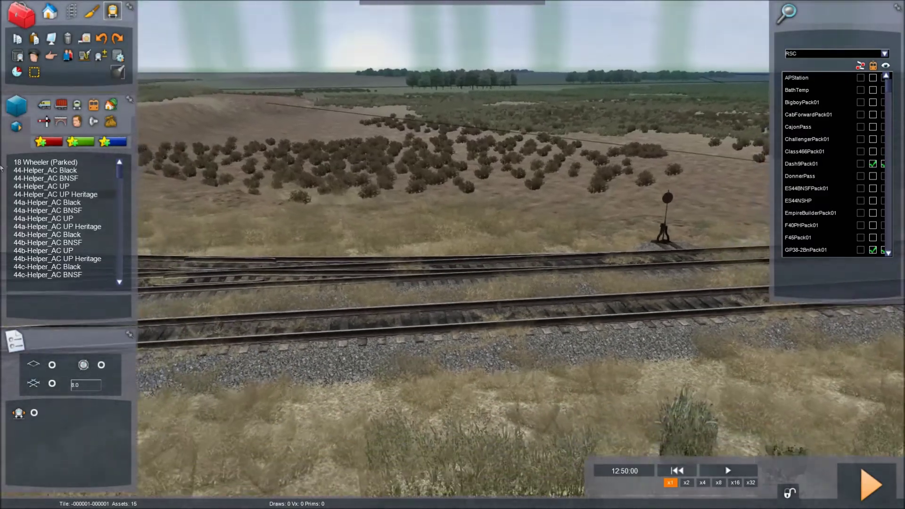
pyautogui.scroll(-1, 92, 199)
pyautogui.moveTo(118, 175); pyautogui.dragTo(95, 199)
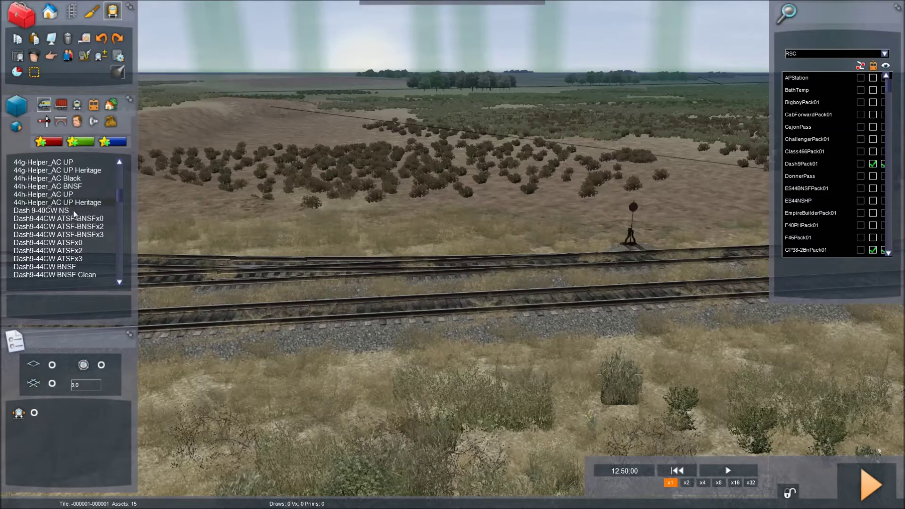
pyautogui.click(66, 210)
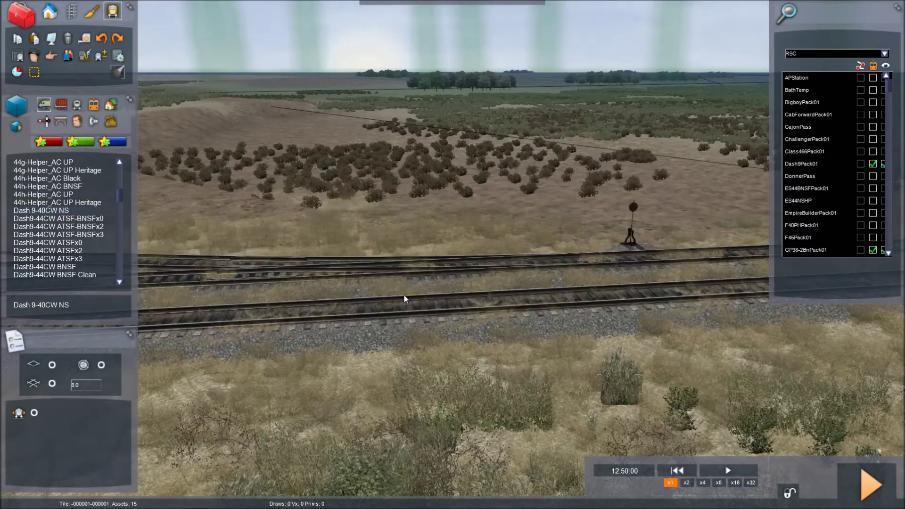
pyautogui.scroll(-5, 105, 206)
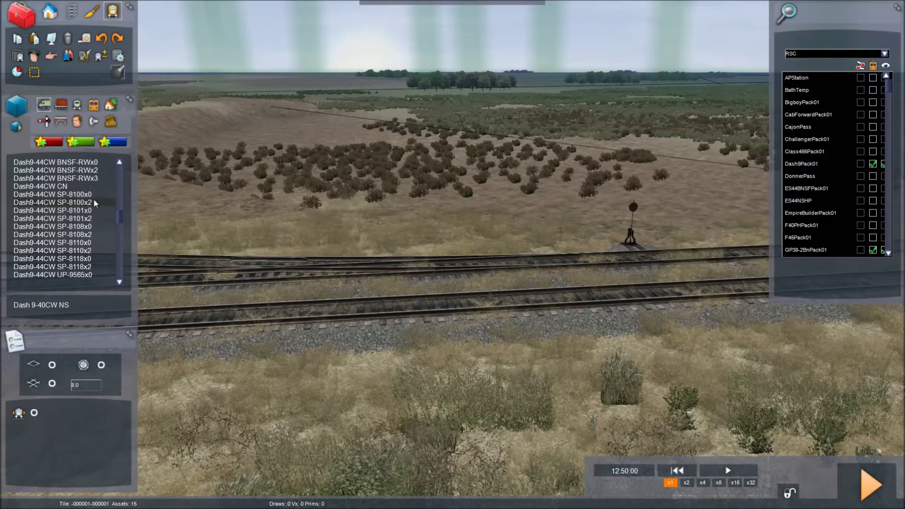
pyautogui.scroll(-5, 88, 195)
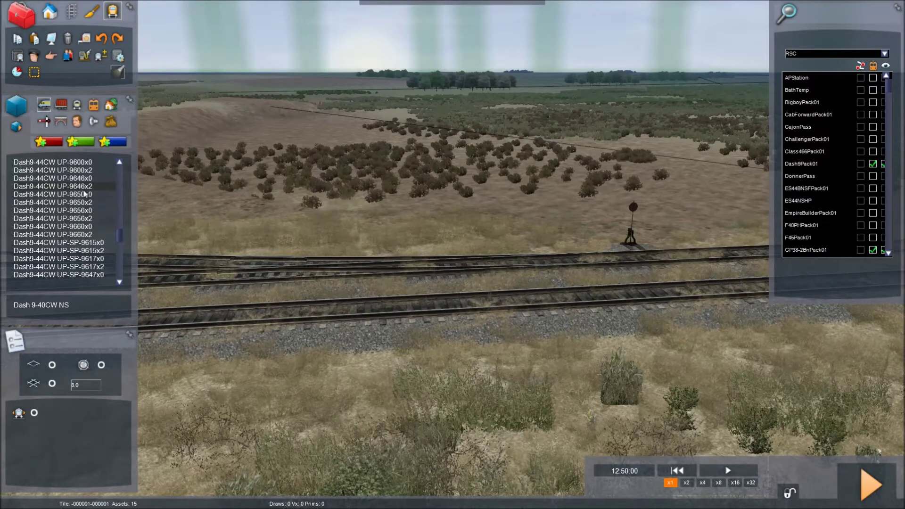
pyautogui.scroll(-10, 84, 194)
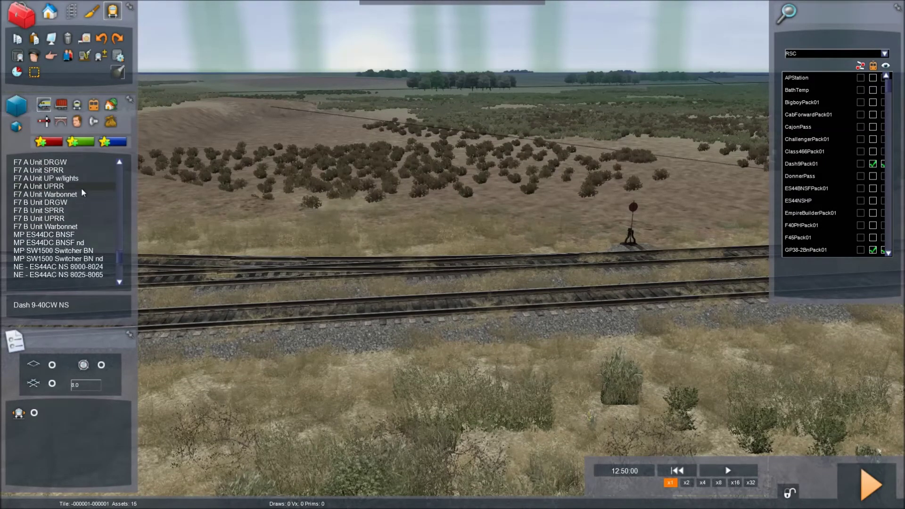
pyautogui.scroll(-3, 82, 192)
pyautogui.scroll(-3, 47, 246)
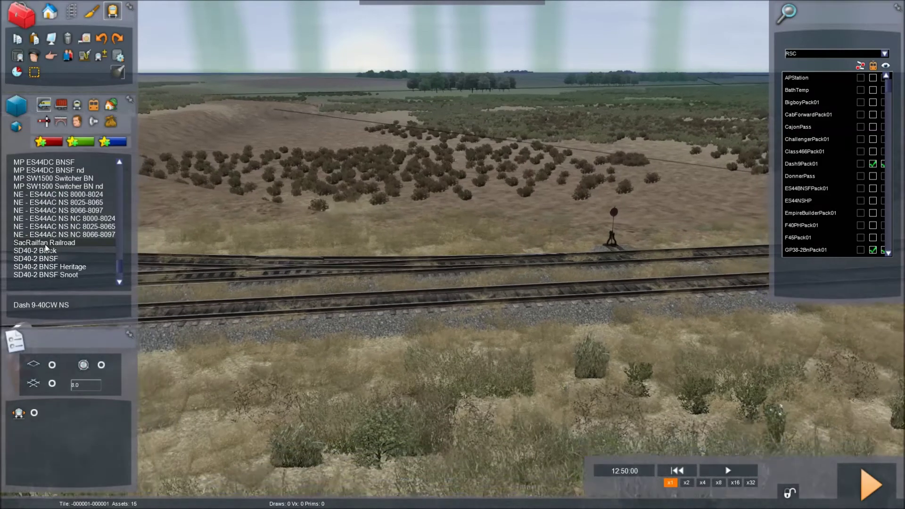
pyautogui.click(50, 243)
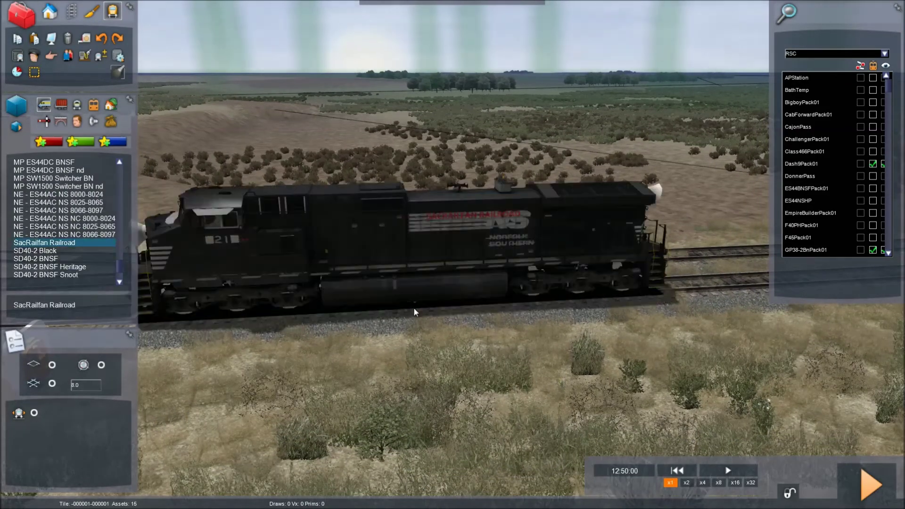
pyautogui.click(453, 311)
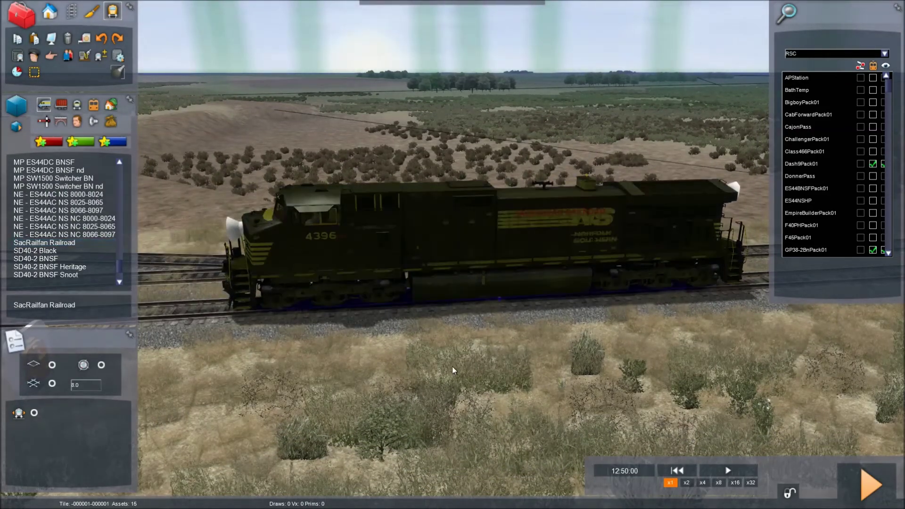
# Examine the lettering and logo on the side of the placed locomotive up close
pyautogui.scroll(10, 503, 91)
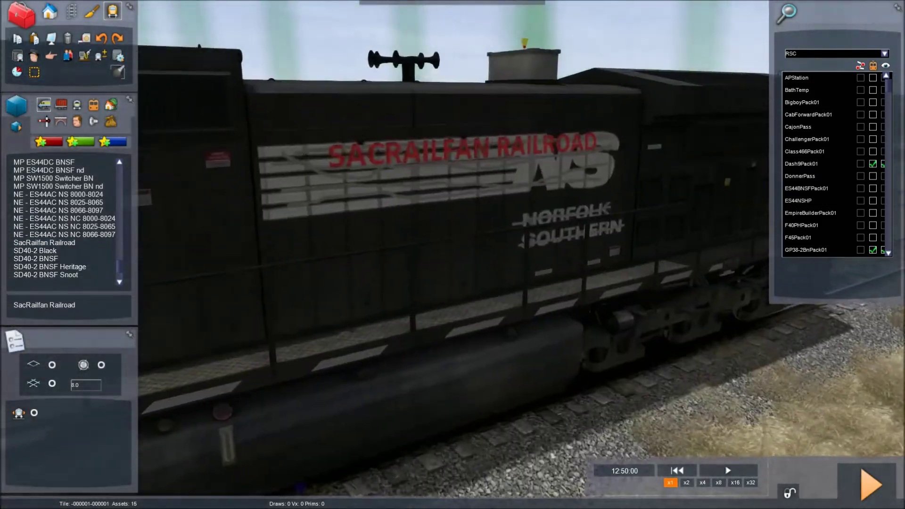
pyautogui.scroll(5, 503, 91)
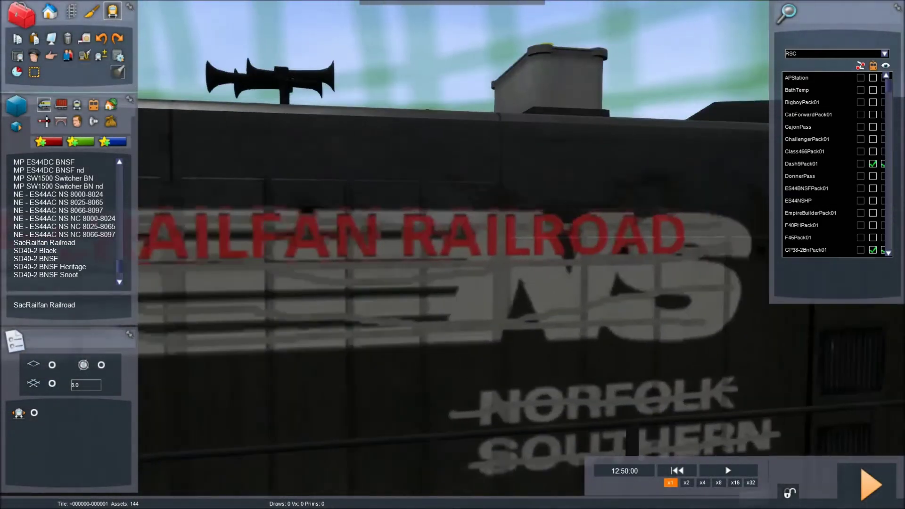
pyautogui.scroll(-6, 453, 247)
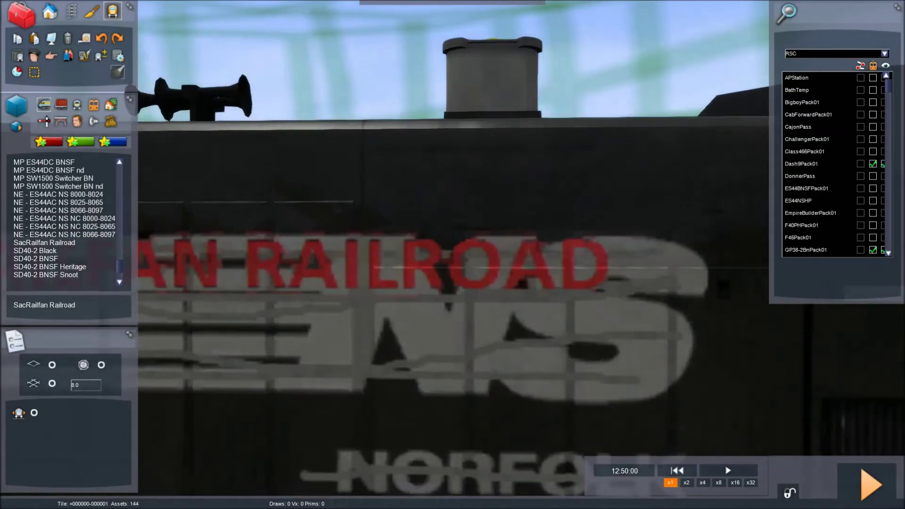
pyautogui.scroll(-8, 453, 248)
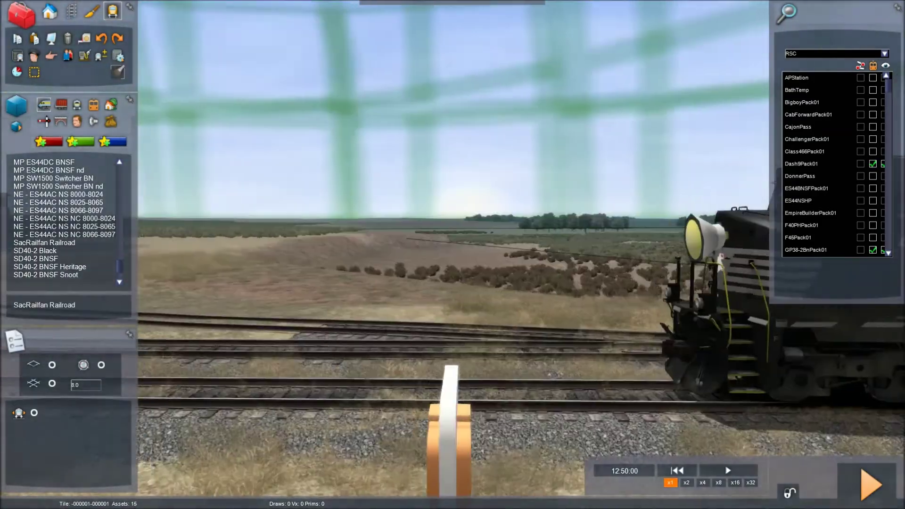
# Examine the locomotive's front end and the road number below the cab on its far side
pyautogui.press('Left')
pyautogui.press('Left')
pyautogui.press('Left')
pyautogui.press('Left')
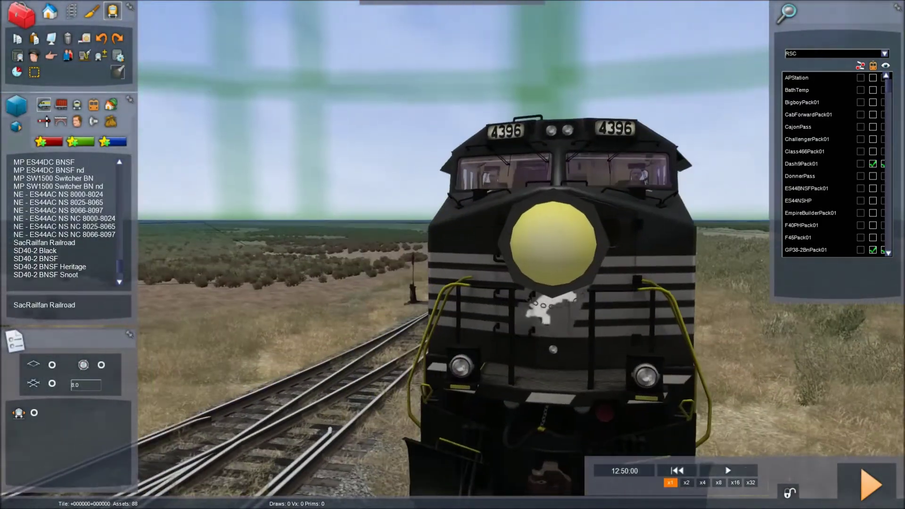
pyautogui.press('Left')
pyautogui.press('Left')
pyautogui.press('Left')
pyautogui.press('Left')
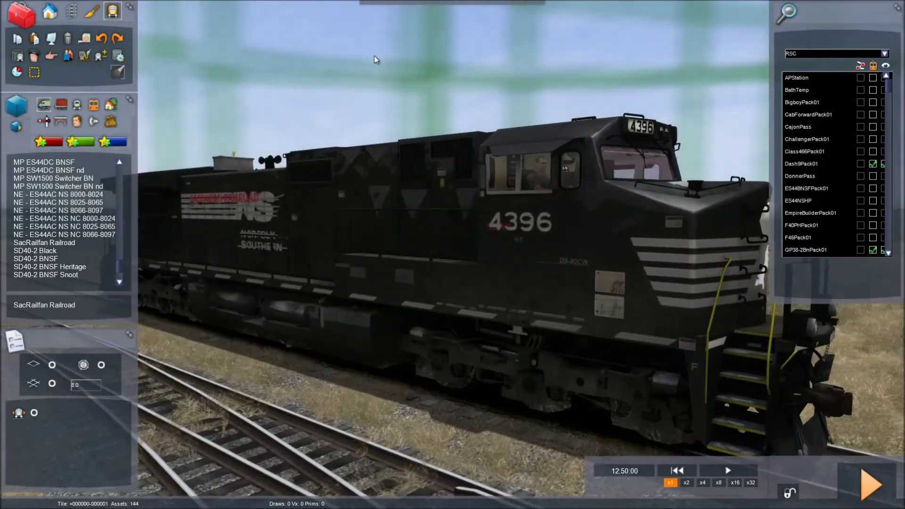
pyautogui.scroll(5, 453, 248)
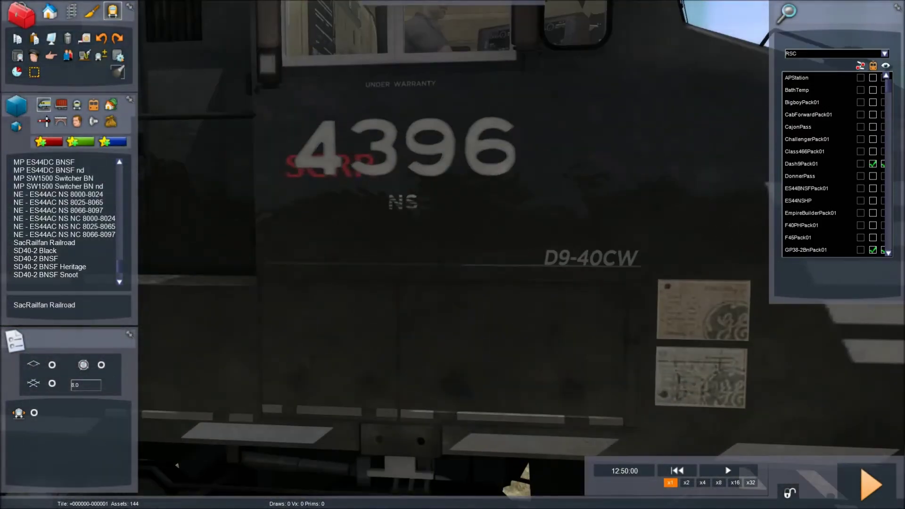
pyautogui.scroll(-5, 453, 248)
# Examine the lettering along the locomotive's far side and the markings on its rear end
pyautogui.press('Left')
pyautogui.press('Left')
pyautogui.press('Left')
pyautogui.press('Left')
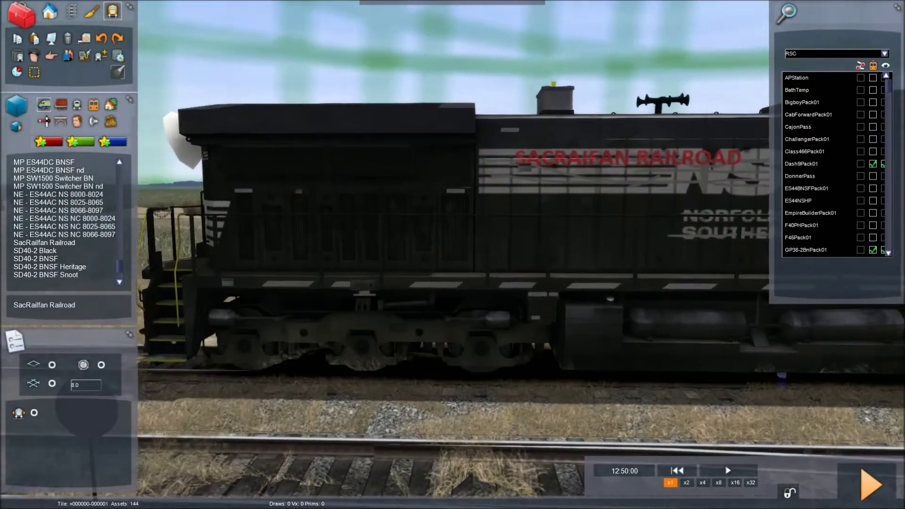
pyautogui.press('Left')
pyautogui.press('Left')
pyautogui.press('Left')
pyautogui.press('Left')
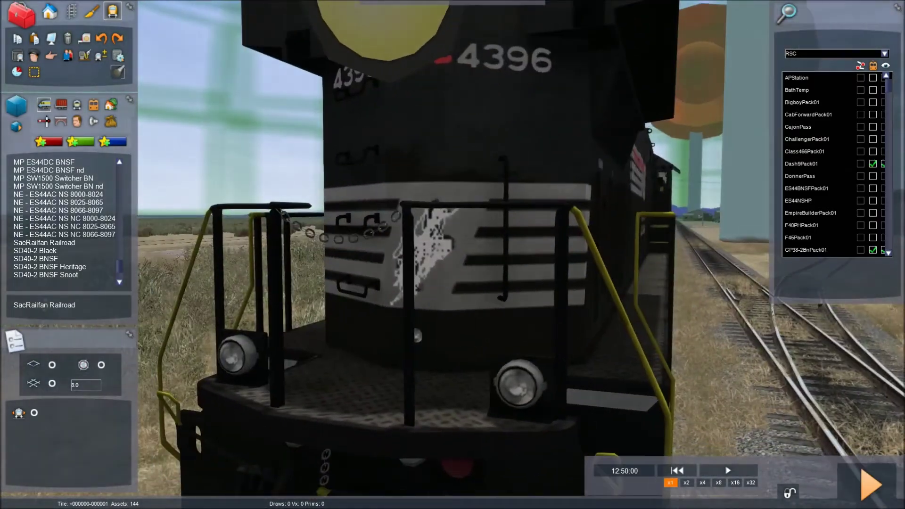
# Circle back to the near side and examine the whole repainted locomotive from a distance
pyautogui.scroll(-5, 453, 247)
pyautogui.press('Left')
pyautogui.press('Left')
pyautogui.press('Left')
pyautogui.press('Left')
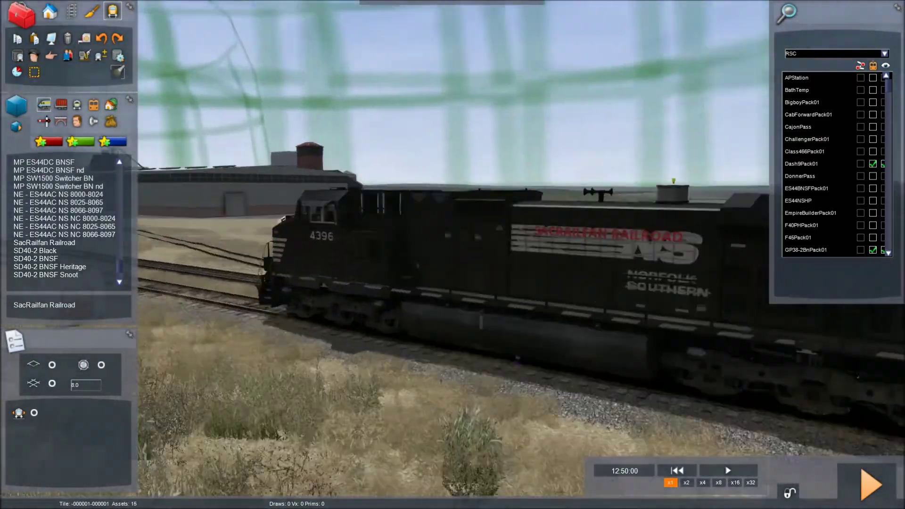
pyautogui.scroll(-5, 386, 40)
pyautogui.press('Left')
pyautogui.press('Left')
pyautogui.press('Left')
pyautogui.press('Left')
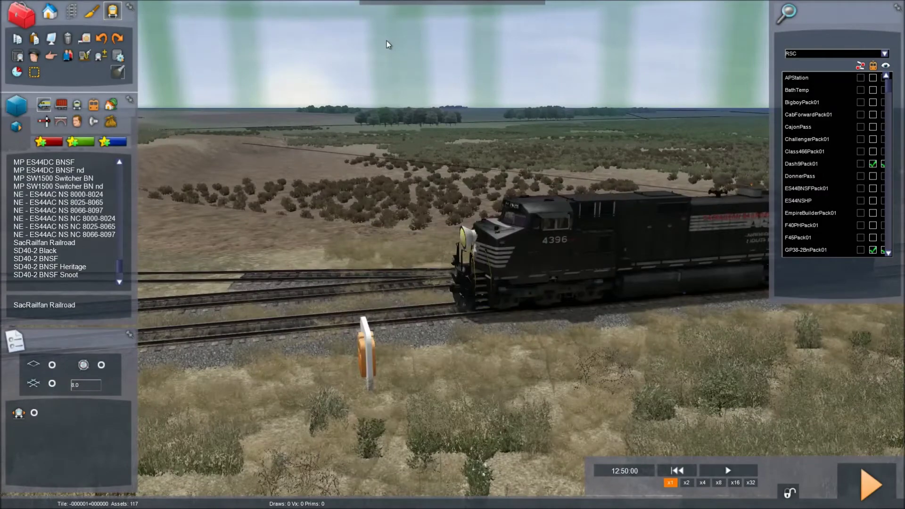
pyautogui.press('Left')
pyautogui.press('Left')
pyautogui.press('Left')
pyautogui.press('Left')
pyautogui.scroll(-5, 295, 164)
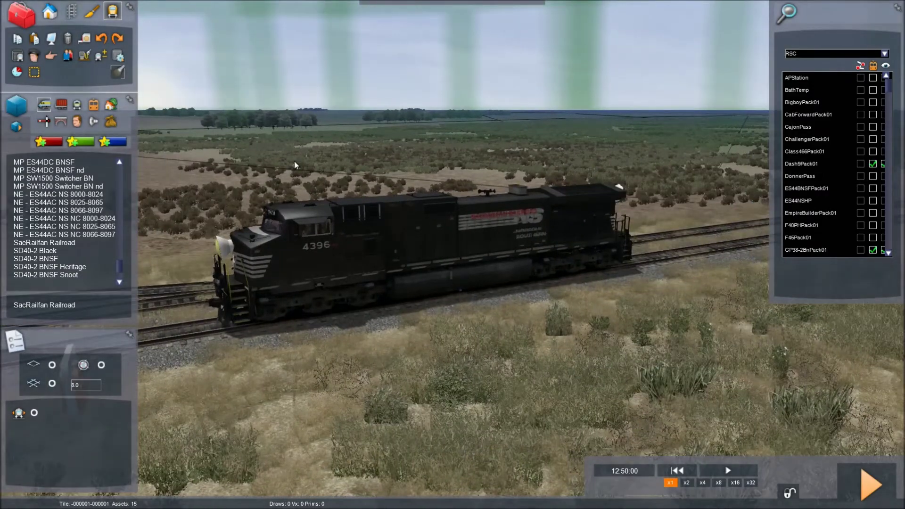
pyautogui.press('Left')
pyautogui.press('Left')
# Examine the painted patch on top of the locomotive's nose, below the windshield
pyautogui.scroll(5, 294, 162)
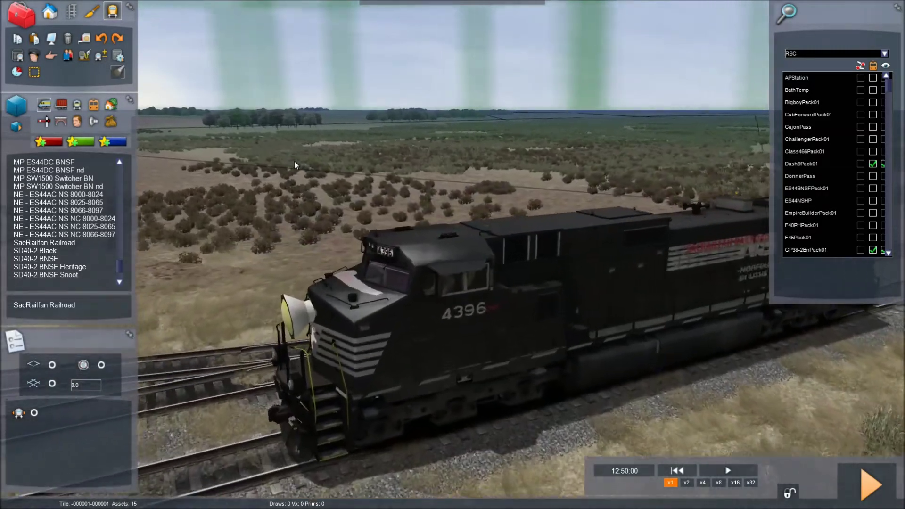
pyautogui.scroll(10, 294, 162)
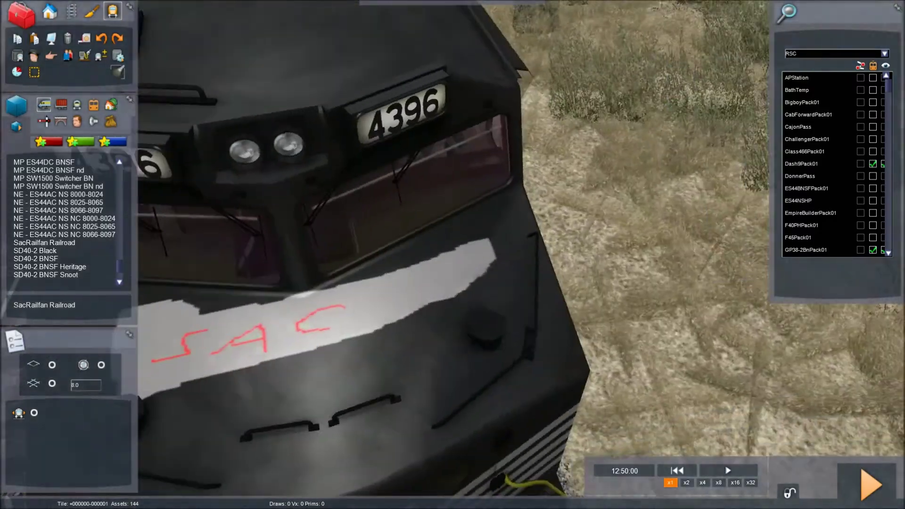
pyautogui.scroll(-10, 294, 161)
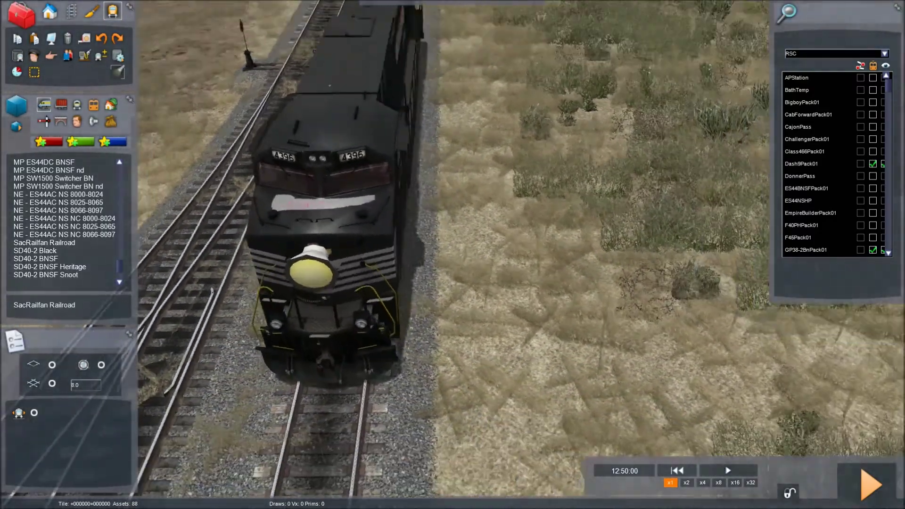
pyautogui.scroll(-10, 415, 195)
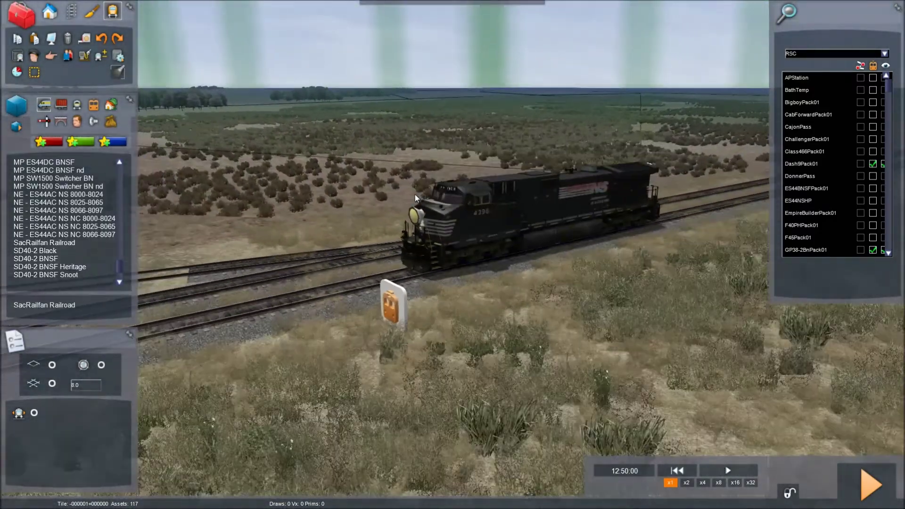
# Place a driver on the black NS 4396 locomotive
pyautogui.click(415, 194)
pyautogui.scroll(3, 443, 222)
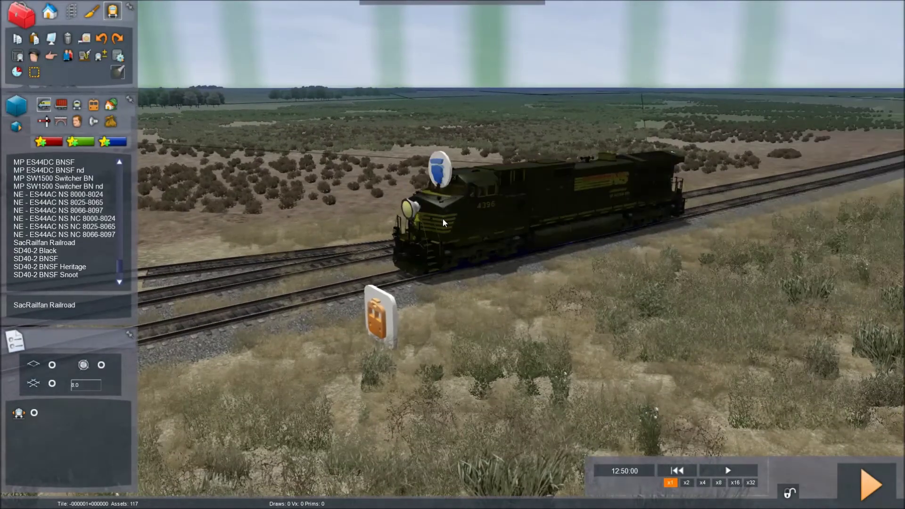
pyautogui.scroll(5, 443, 223)
# Place the Dash9-44CW UP-SP-9617x2 on the track beside the NS locomotive, look it over, and delete it
pyautogui.scroll(4, 73, 206)
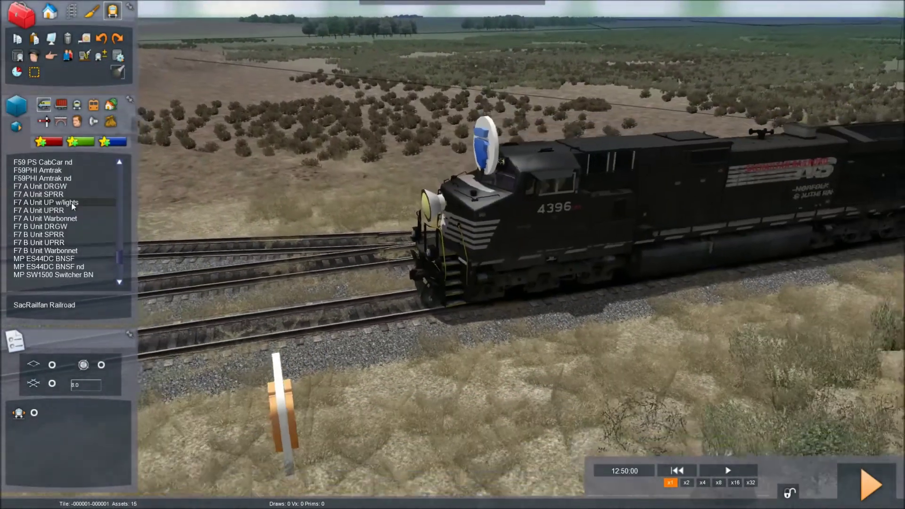
pyautogui.scroll(5, 73, 206)
pyautogui.click(59, 218)
pyautogui.click(288, 285)
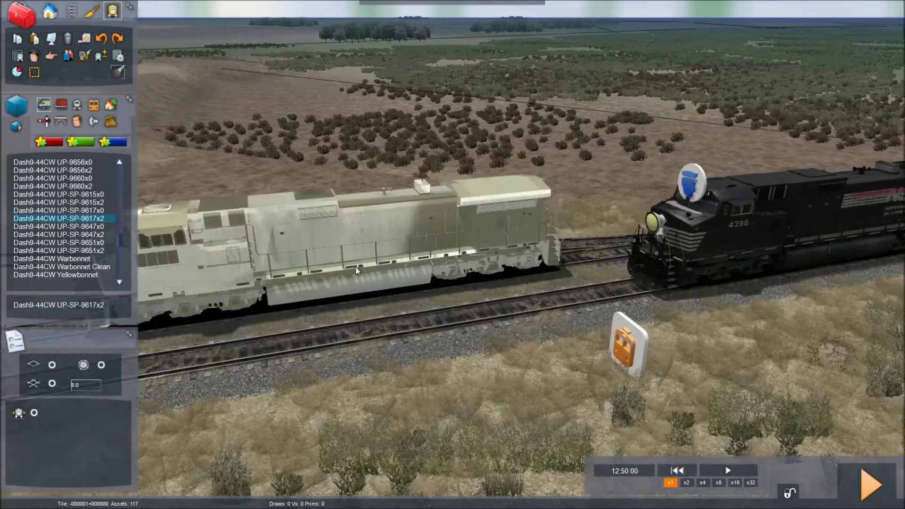
pyautogui.scroll(2, 454, 270)
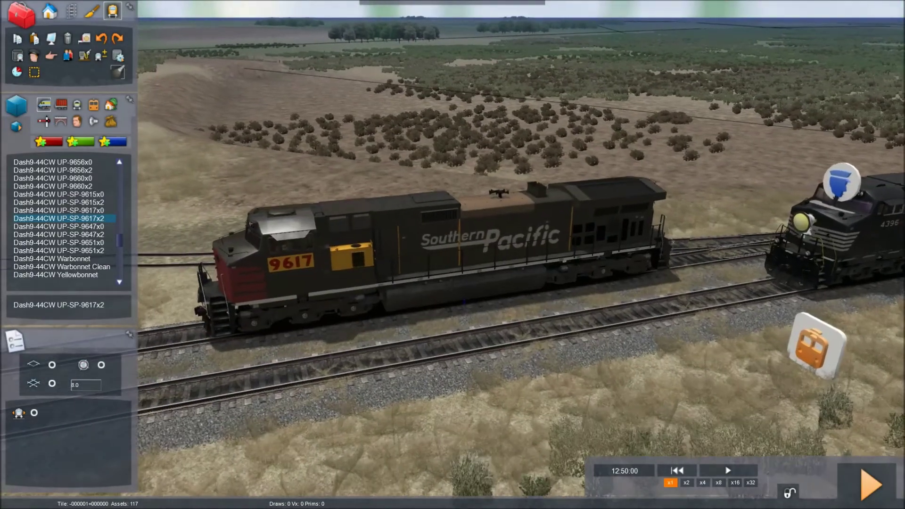
pyautogui.press('Delete')
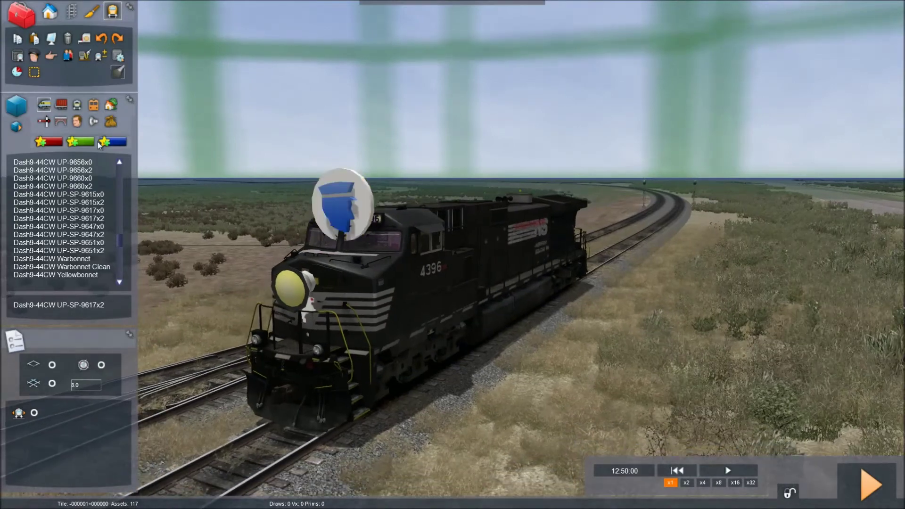
# Remove the driver from the NS 4396 locomotive and assign a new one to it
pyautogui.click(342, 203)
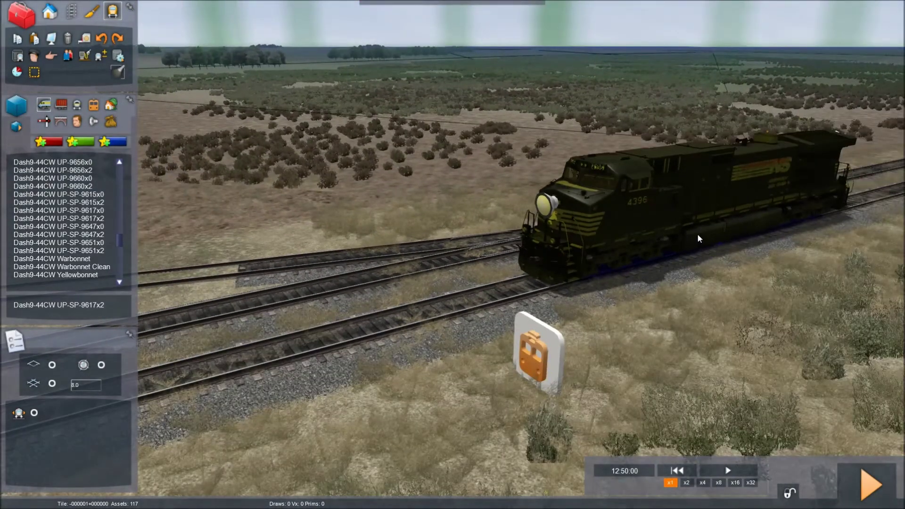
pyautogui.click(33, 59)
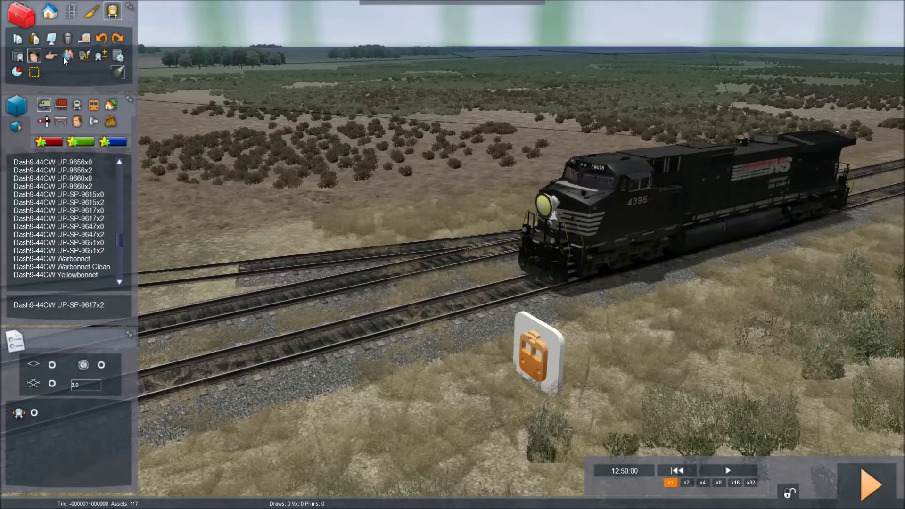
pyautogui.click(681, 200)
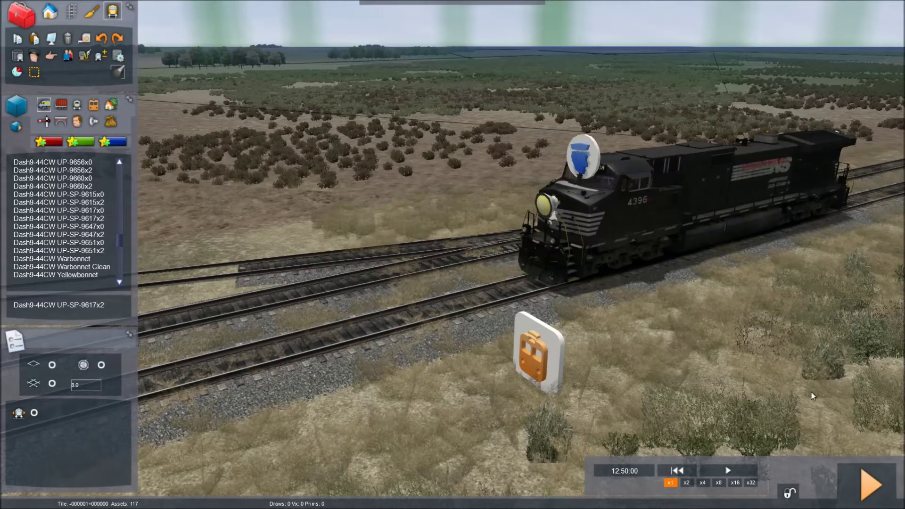
# Start playing the scenario, saving its changes, and look around from the locomotive's cab
pyautogui.press('Right')
pyautogui.click(862, 496)
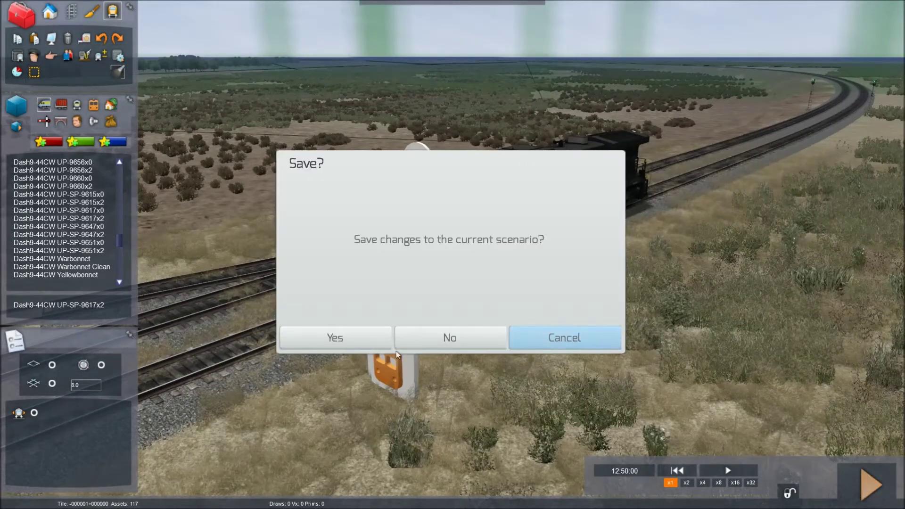
pyautogui.click(367, 336)
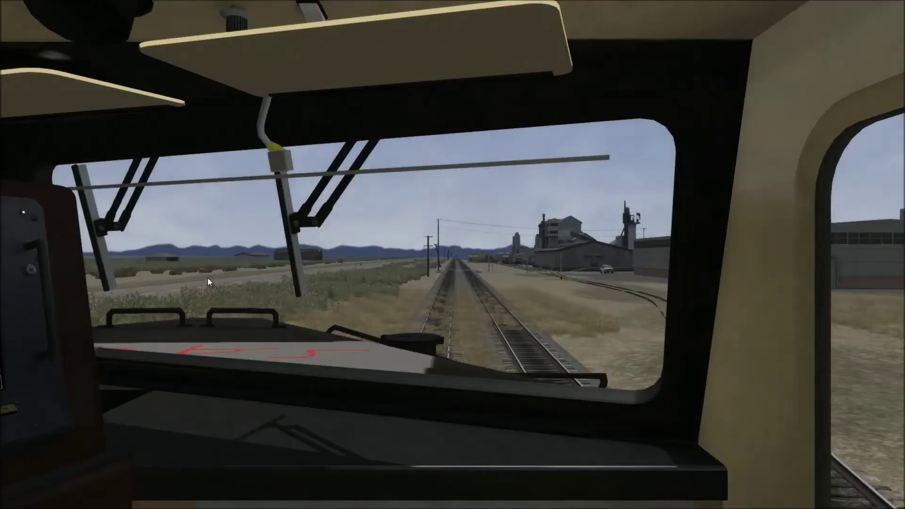
pyautogui.press('Left')
pyautogui.press('Down')
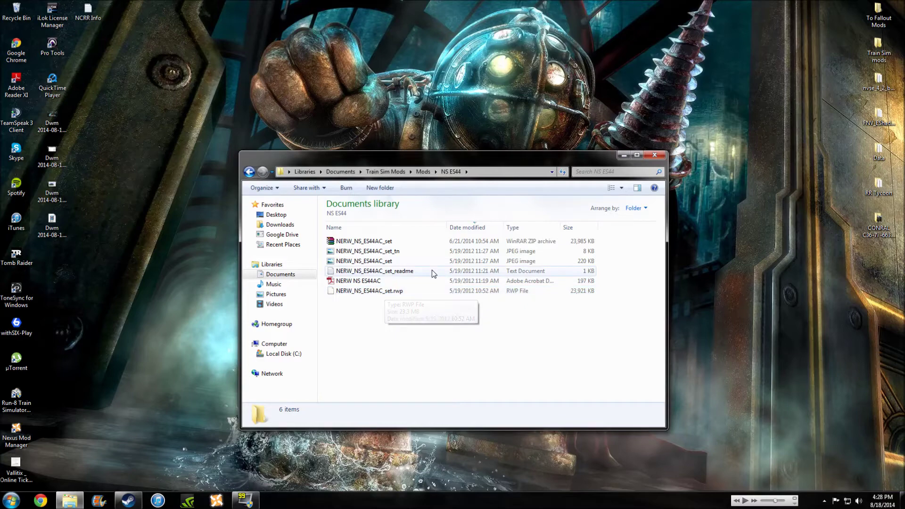
# Move the NS ES44 folder window out of the way and open Local Disk (C:) in a second Explorer window beside it
pyautogui.moveTo(345, 161); pyautogui.dragTo(127, 20)
pyautogui.press('super')
pyautogui.click(136, 325)
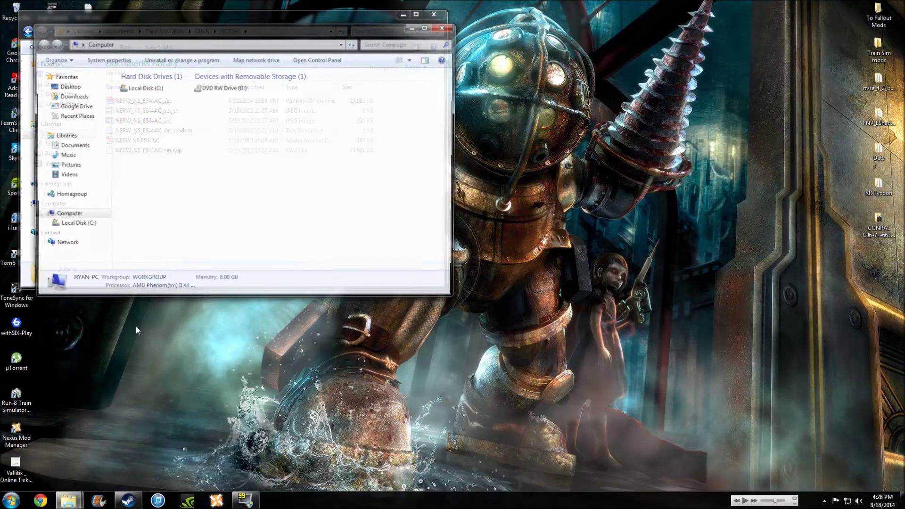
pyautogui.moveTo(155, 26); pyautogui.dragTo(422, 151)
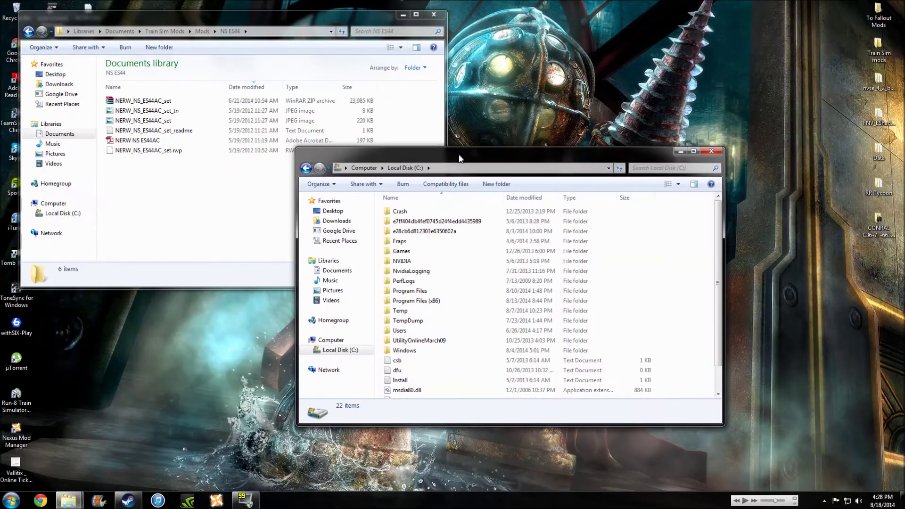
# Open the RailWorks folder under Program Files (x86) > Steam > SteamApps > common
pyautogui.doubleClick(451, 303)
pyautogui.scroll(-9, 448, 301)
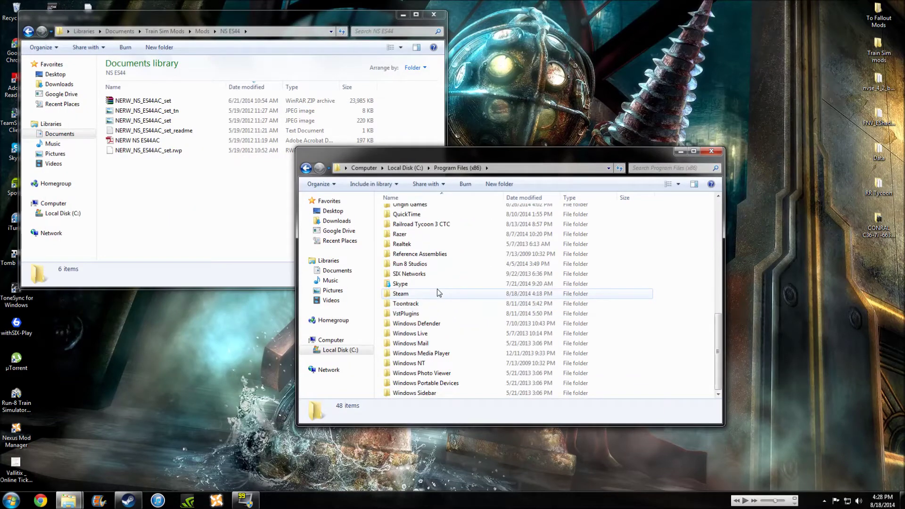
pyautogui.doubleClick(437, 291)
pyautogui.scroll(-4, 435, 294)
pyautogui.scroll(-3, 435, 295)
pyautogui.scroll(4, 424, 282)
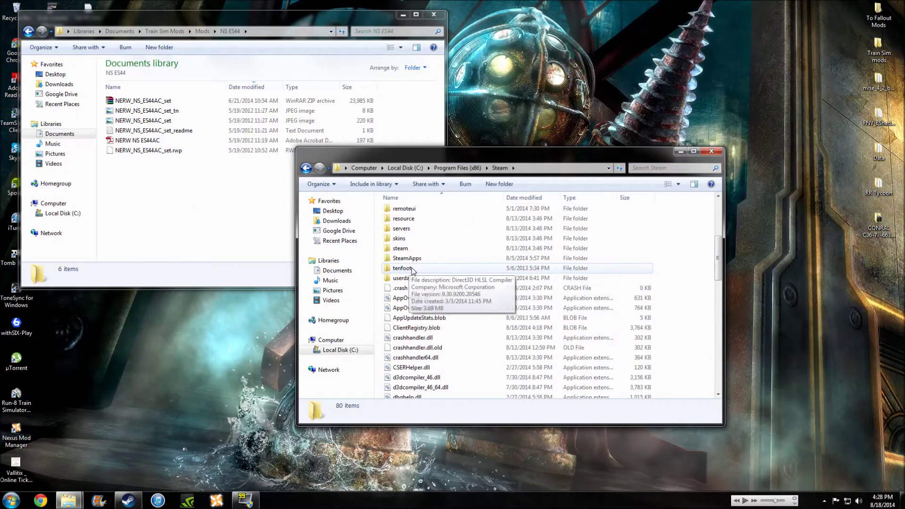
pyautogui.doubleClick(413, 261)
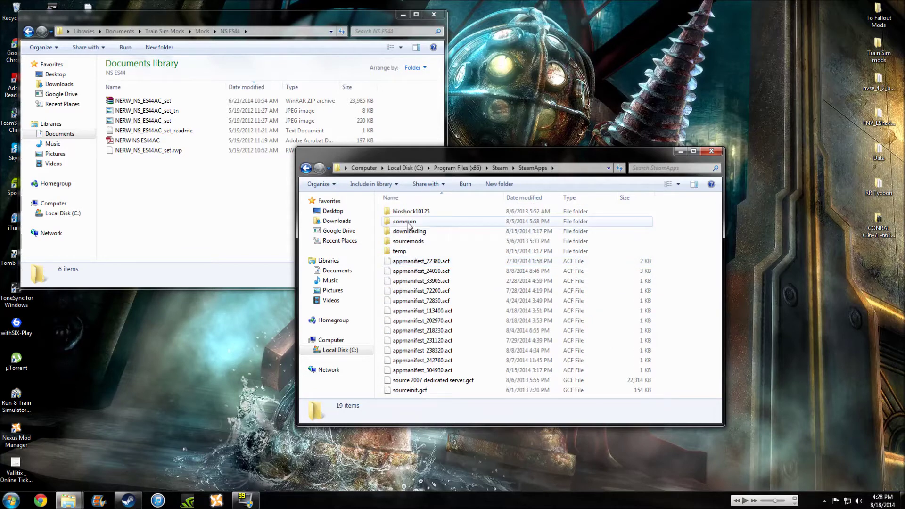
pyautogui.doubleClick(404, 221)
pyautogui.doubleClick(405, 271)
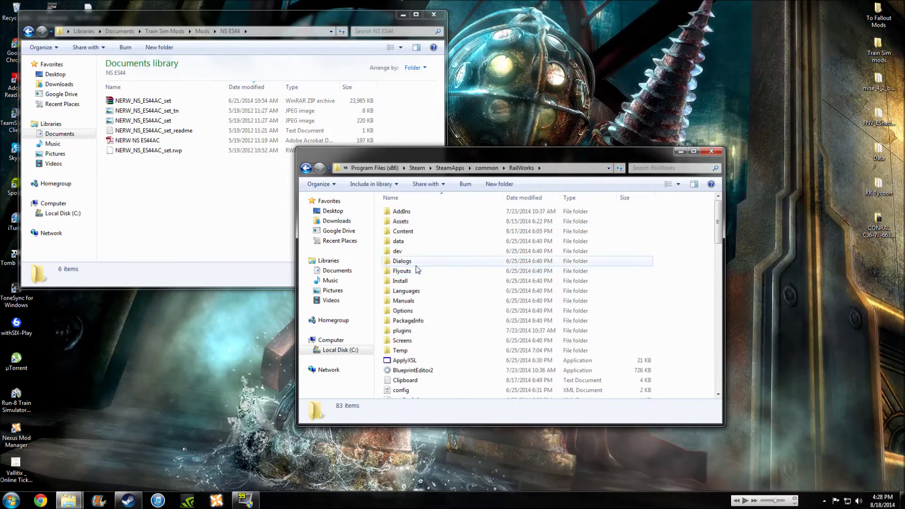
# Find the Utilities application in the RailWorks folder and launch it
pyautogui.scroll(-5, 417, 264)
pyautogui.scroll(4, 418, 263)
pyautogui.scroll(1, 417, 262)
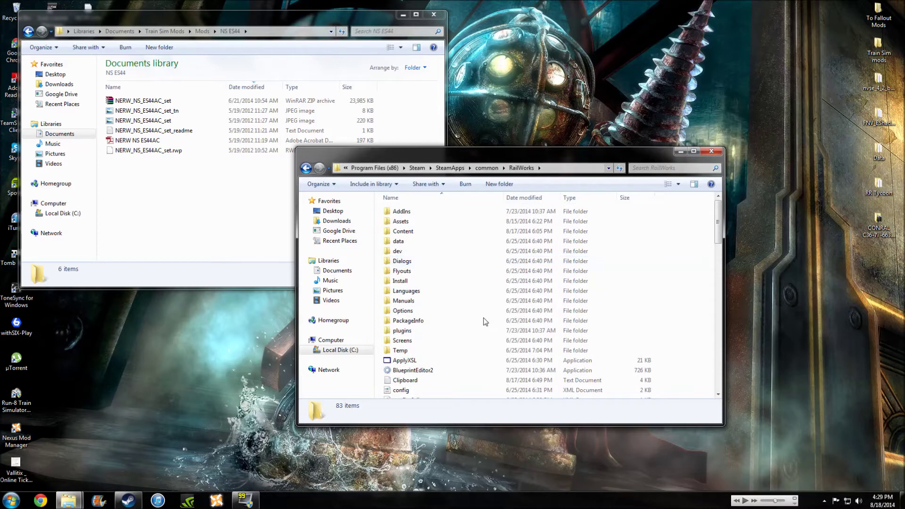
pyautogui.moveTo(719, 244); pyautogui.dragTo(688, 384)
pyautogui.click(399, 335)
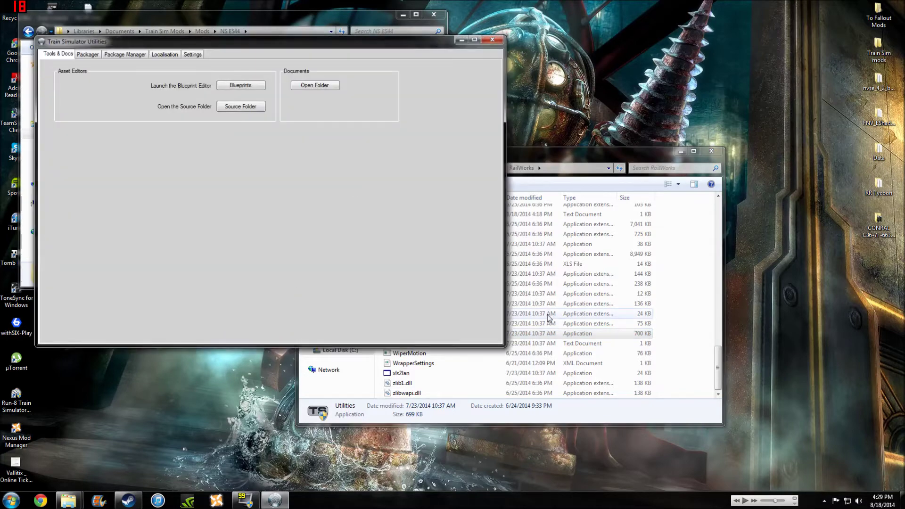
# Minimize the RailWorks folder window and move the Train Simulator Utilities window clear of the NS ES44 file list
pyautogui.click(657, 155)
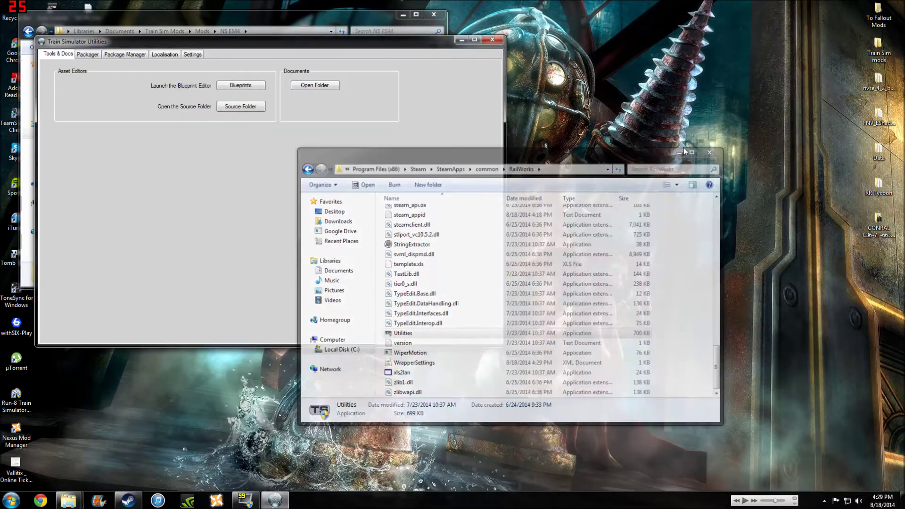
pyautogui.click(680, 151)
pyautogui.moveTo(326, 43); pyautogui.dragTo(546, 129)
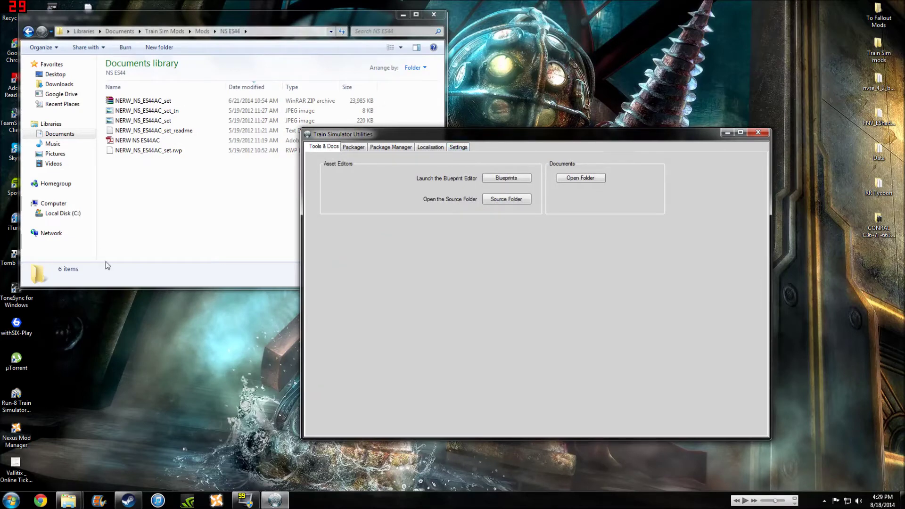
# Refresh the Package Manager's package list and install NERW_NS_ES44AC_set.rwp from Documents > Train Sim Mods > Mods > NS ES44
pyautogui.click(372, 149)
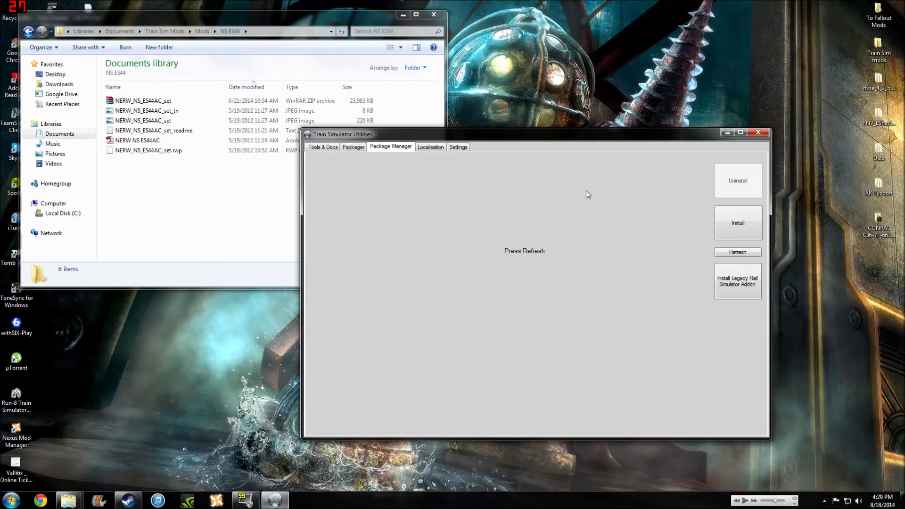
pyautogui.click(733, 252)
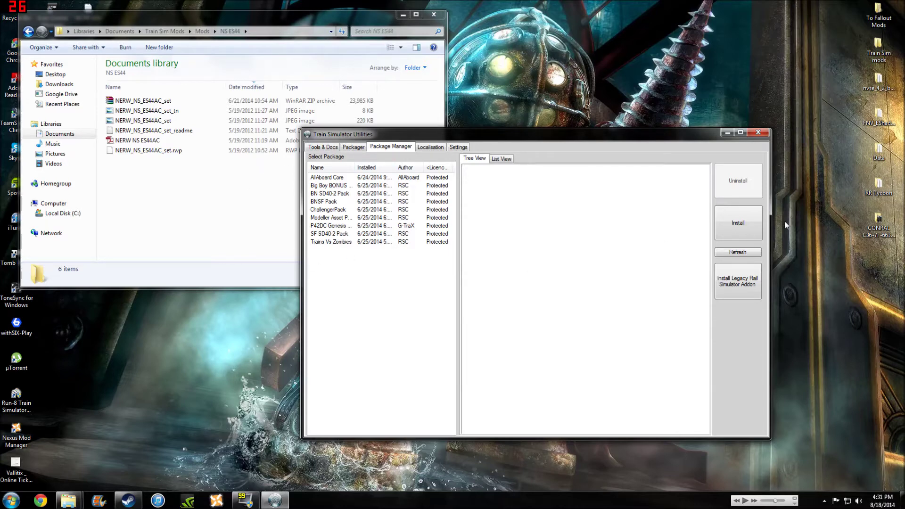
pyautogui.click(755, 217)
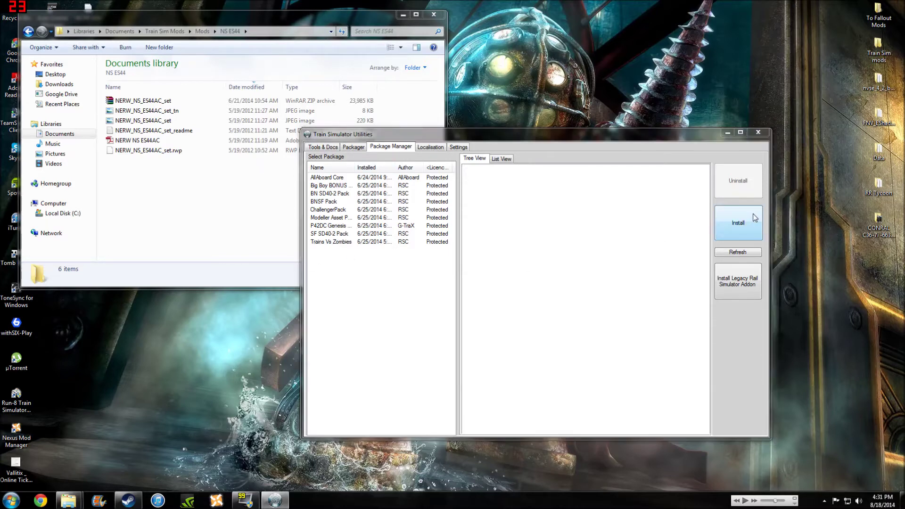
pyautogui.click(134, 243)
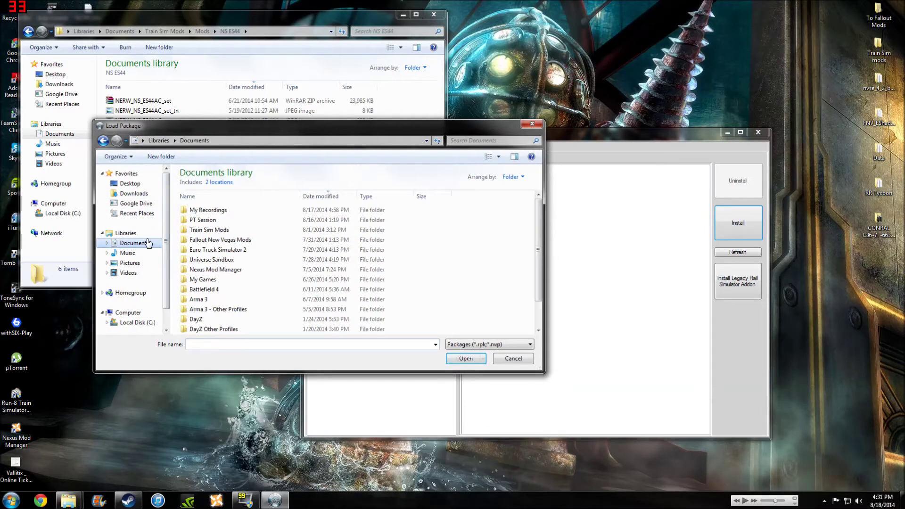
pyautogui.doubleClick(208, 230)
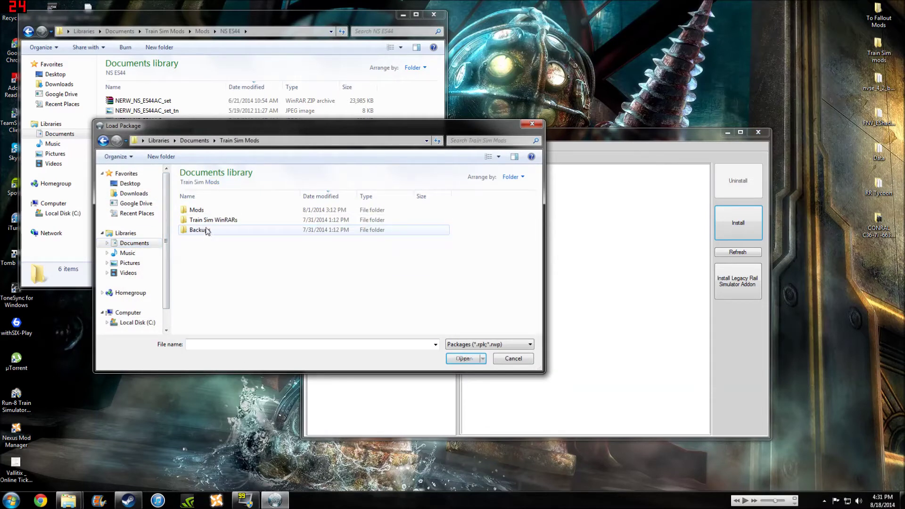
pyautogui.doubleClick(197, 210)
pyautogui.doubleClick(213, 261)
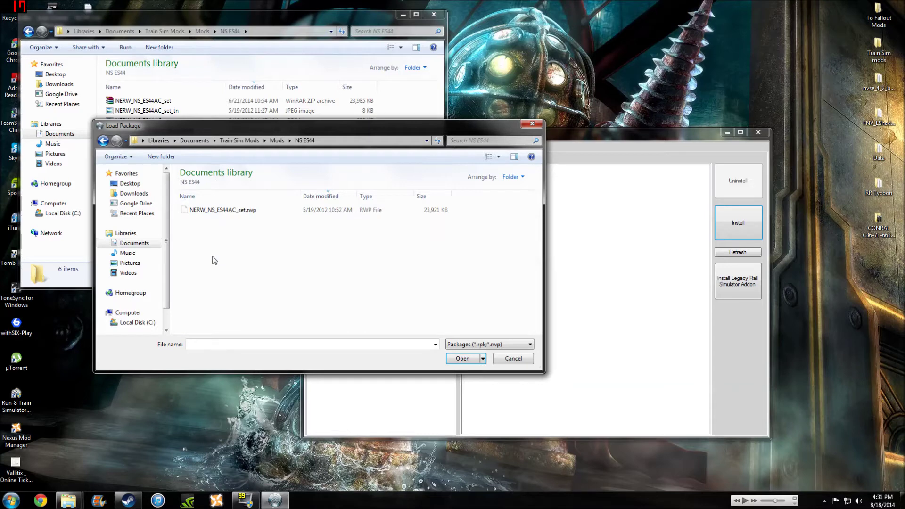
pyautogui.click(215, 213)
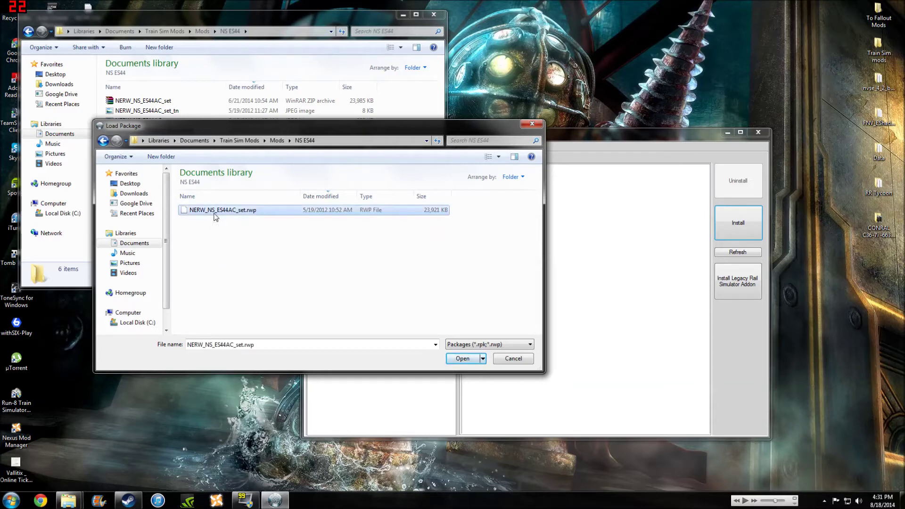
pyautogui.click(460, 359)
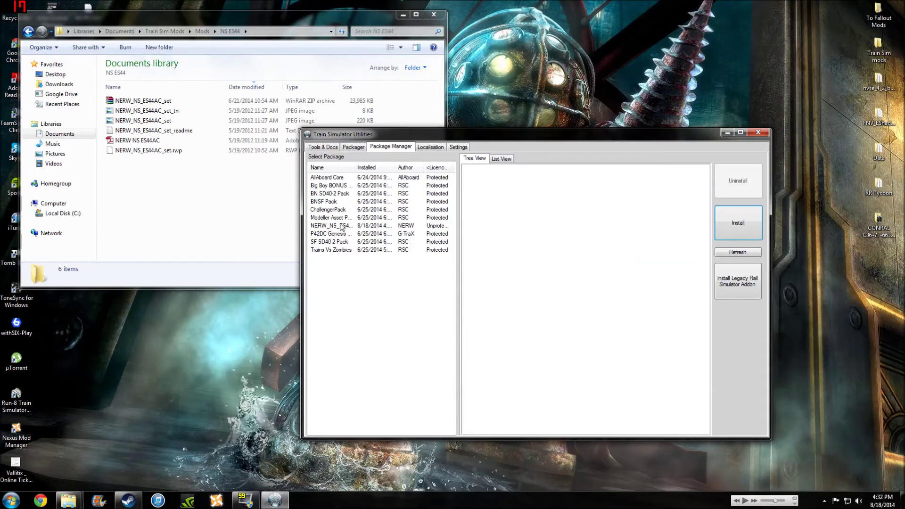
# Expand the installed NERW NS ES44AC package's asset tree through Kuju, RailSimulatorUS, RailVehicles, Diesel and ES44AC to the NE_NS subfolders
pyautogui.click(418, 227)
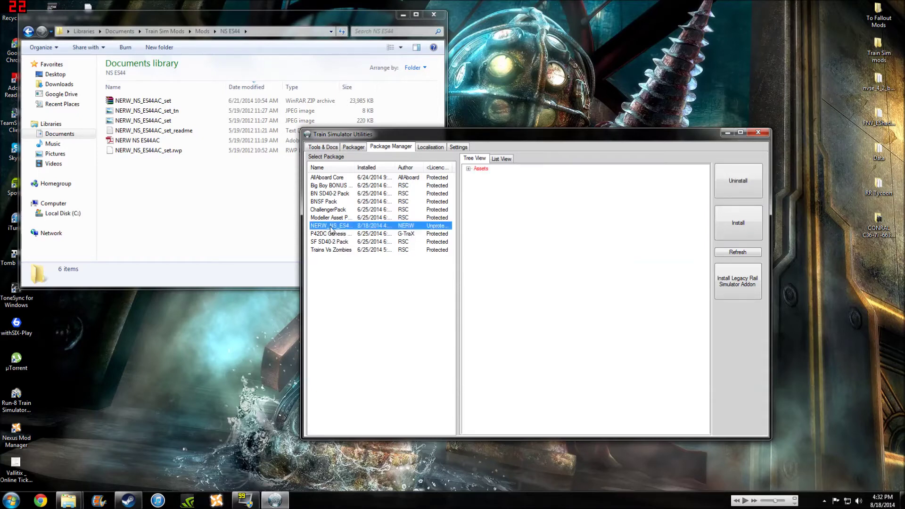
pyautogui.click(468, 169)
pyautogui.click(477, 176)
pyautogui.click(486, 183)
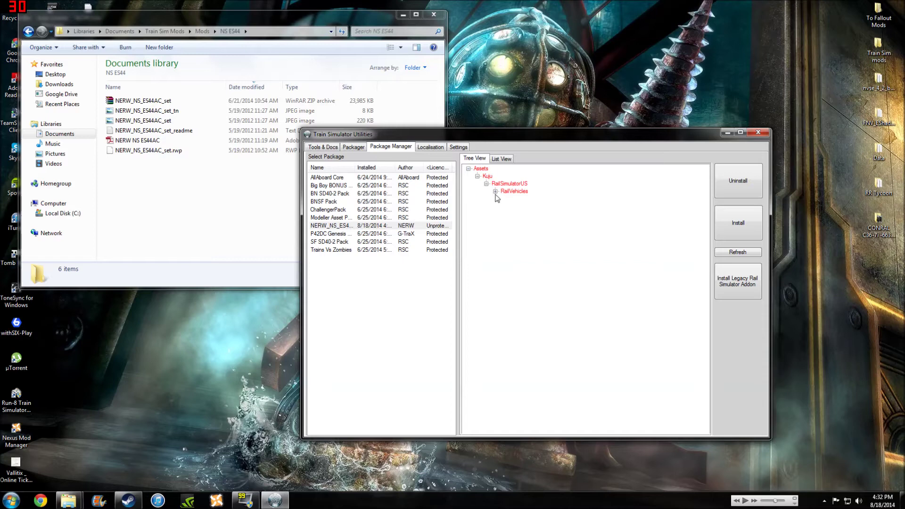
pyautogui.click(495, 192)
pyautogui.click(504, 199)
pyautogui.click(513, 207)
pyautogui.click(522, 214)
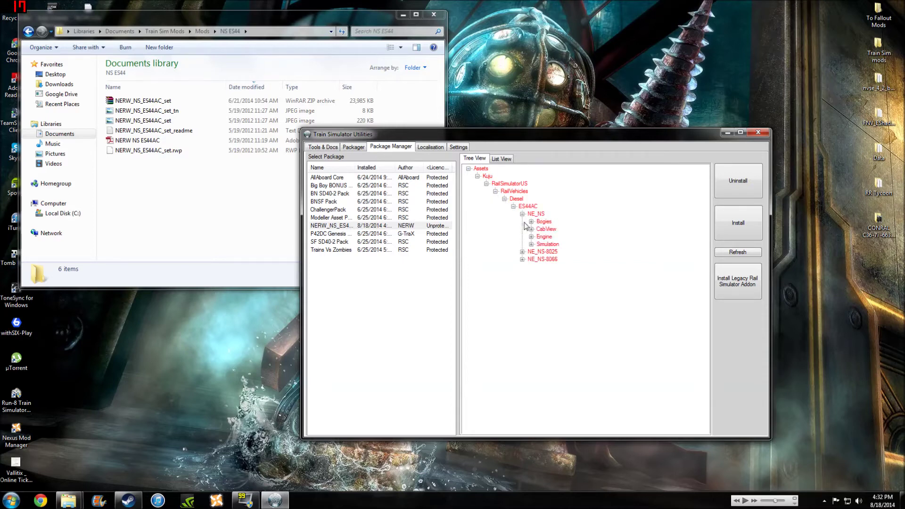
# Expand the NE_NS-8025 and NE_NS-8066 folders and inspect the NE_NS Engine files, selecting es44ac_black.GeoPcDx
pyautogui.click(522, 251)
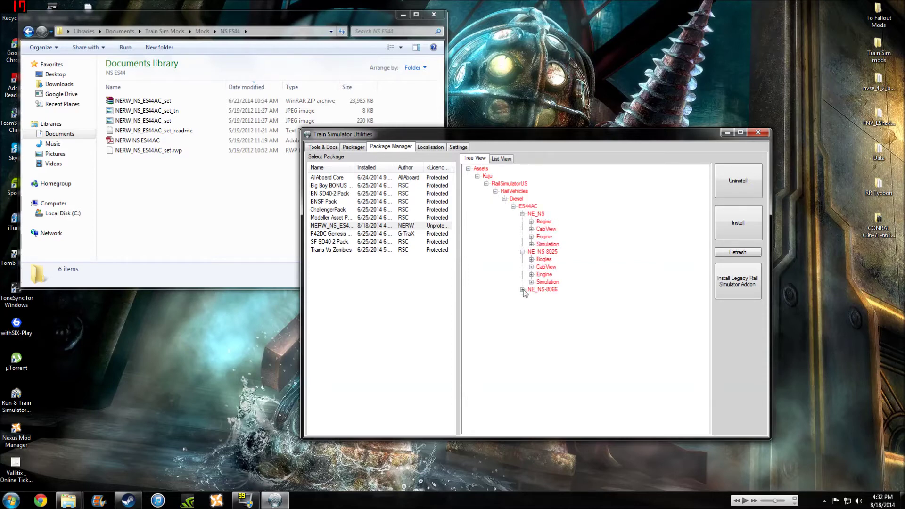
pyautogui.click(522, 289)
pyautogui.click(532, 237)
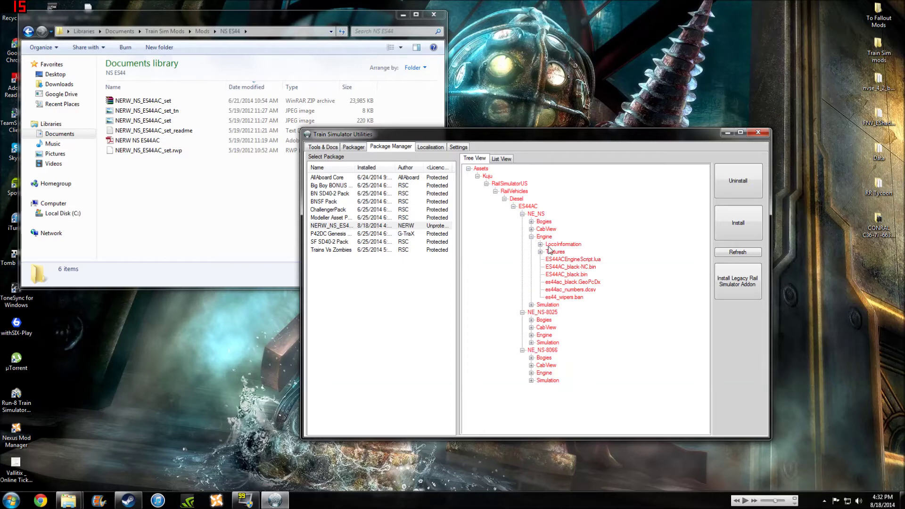
pyautogui.click(580, 283)
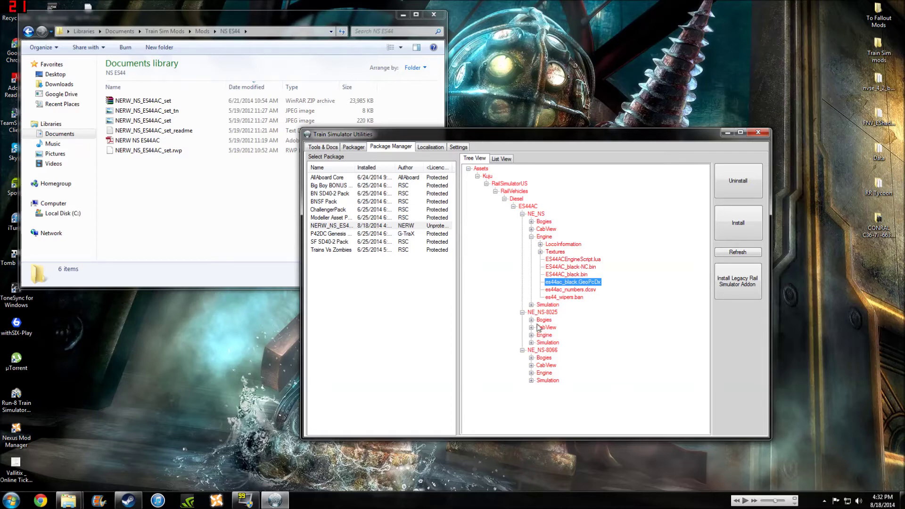
# Inspect the NE_NS CabView files, selecting es44_cab.GeoPcDx, collapse the Assets tree and close Train Simulator Utilities
pyautogui.click(531, 230)
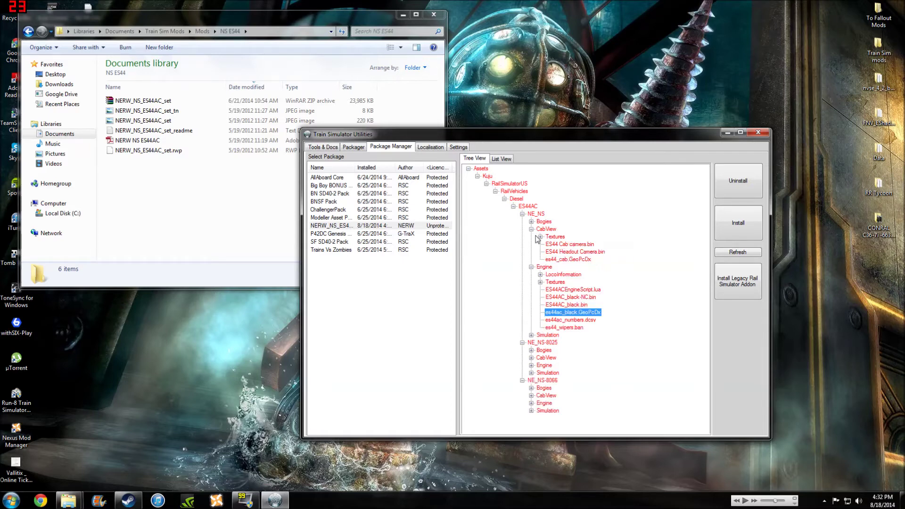
pyautogui.click(587, 260)
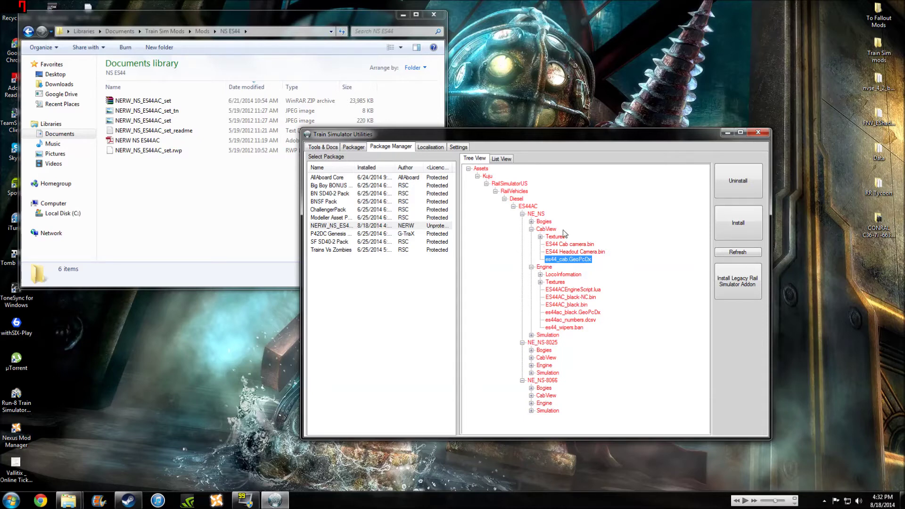
pyautogui.click(469, 168)
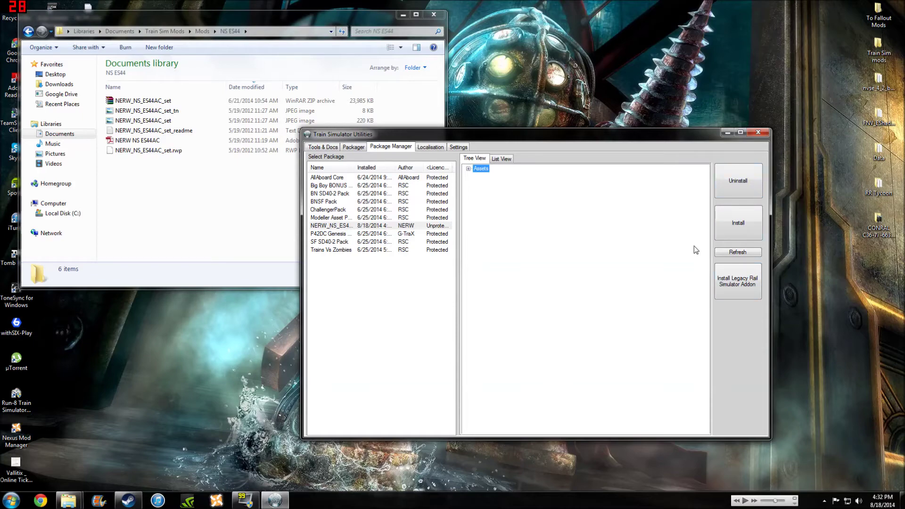
pyautogui.click(758, 133)
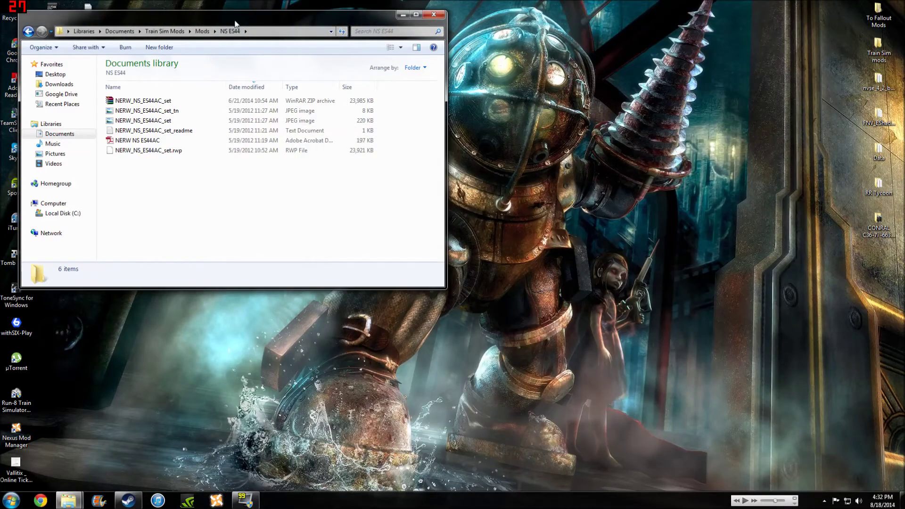
# Bring back the RailWorks folder window, open Assets > Kuju > RailsimulatorUS and select RailsimulatorUSAssets.ap
pyautogui.moveTo(283, 15); pyautogui.dragTo(311, 45)
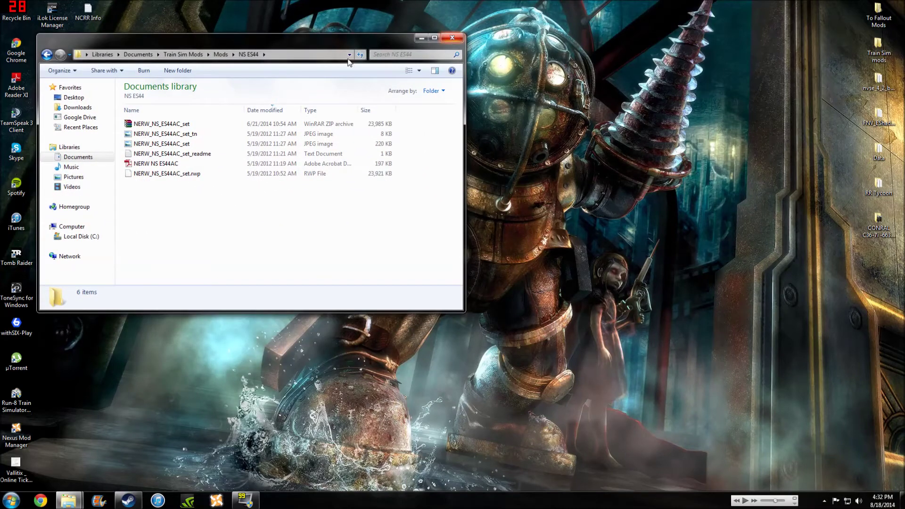
pyautogui.moveTo(71, 500)
pyautogui.click(162, 458)
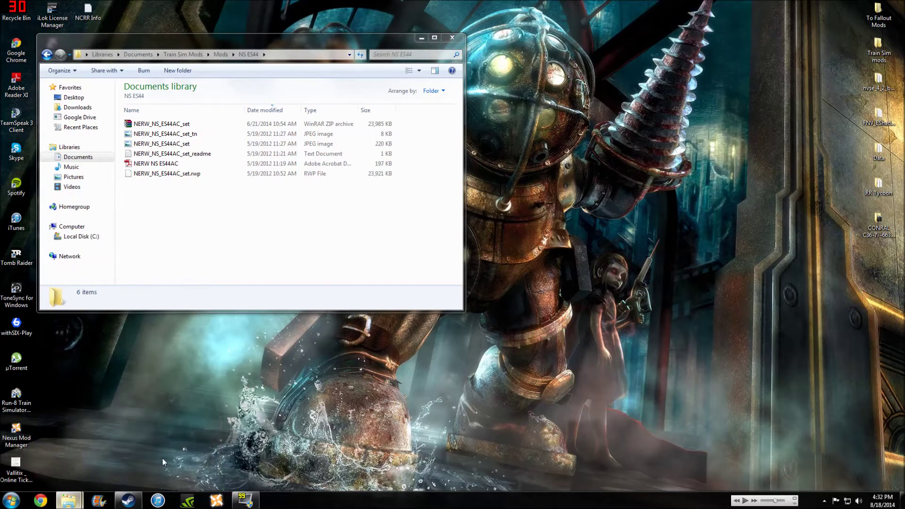
pyautogui.scroll(-5, 474, 309)
pyautogui.scroll(5, 474, 310)
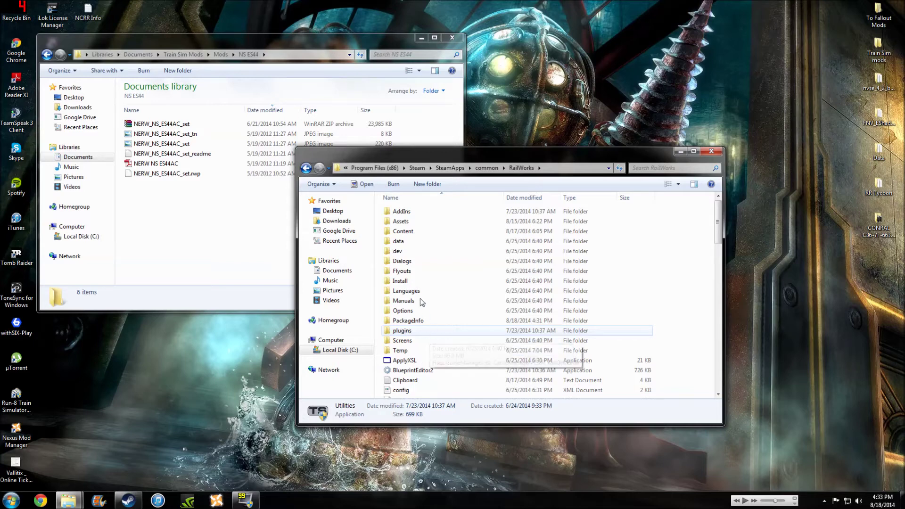
pyautogui.doubleClick(400, 221)
pyautogui.scroll(-1, 423, 336)
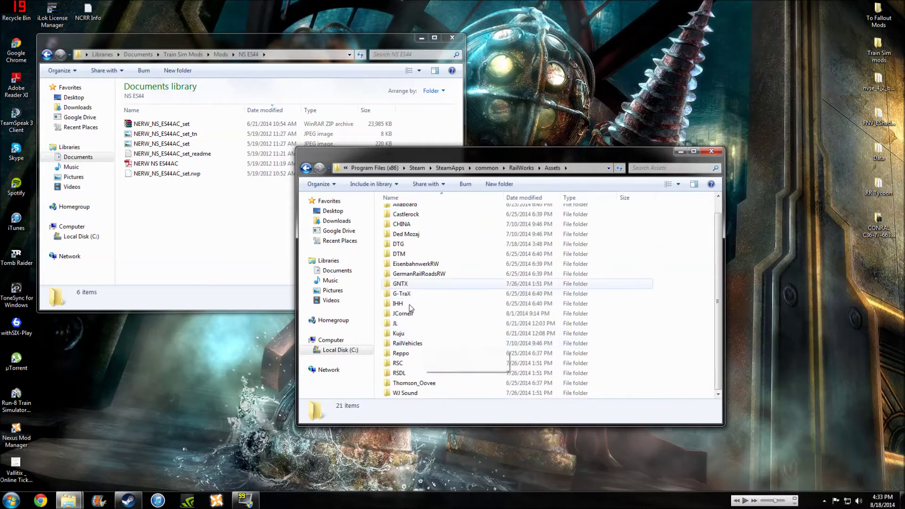
pyautogui.doubleClick(412, 332)
pyautogui.doubleClick(423, 232)
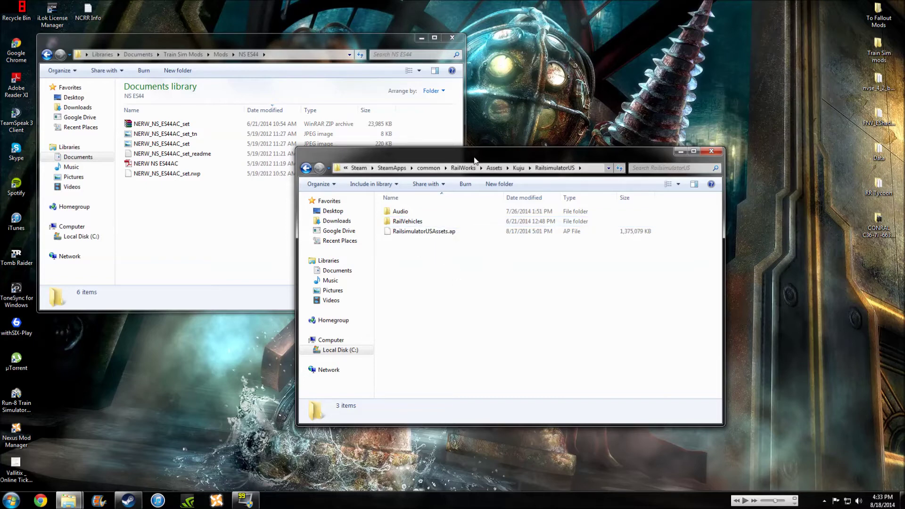
pyautogui.click(413, 233)
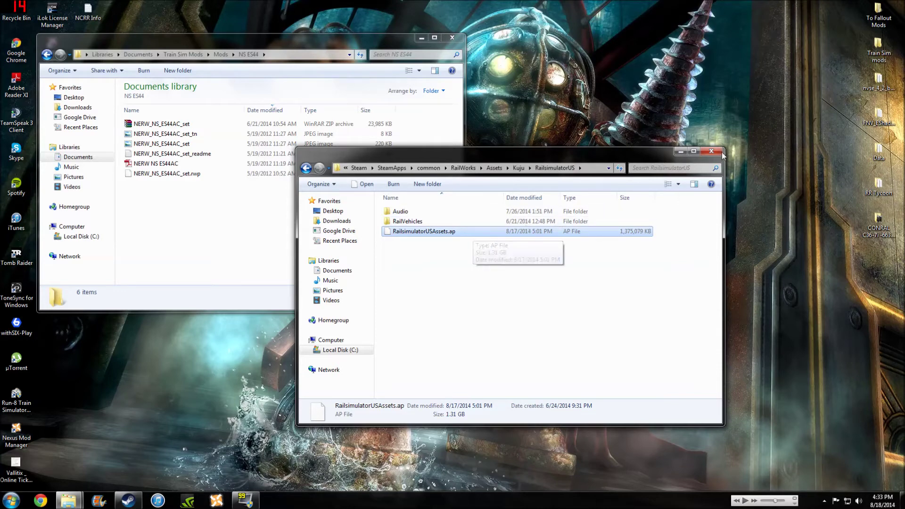
# Open RailsimulatorUSAssets.ap in 7-Zip File Manager and arrange its window beside the RailsimulatorUS folder window
pyautogui.moveTo(487, 151); pyautogui.dragTo(651, 196)
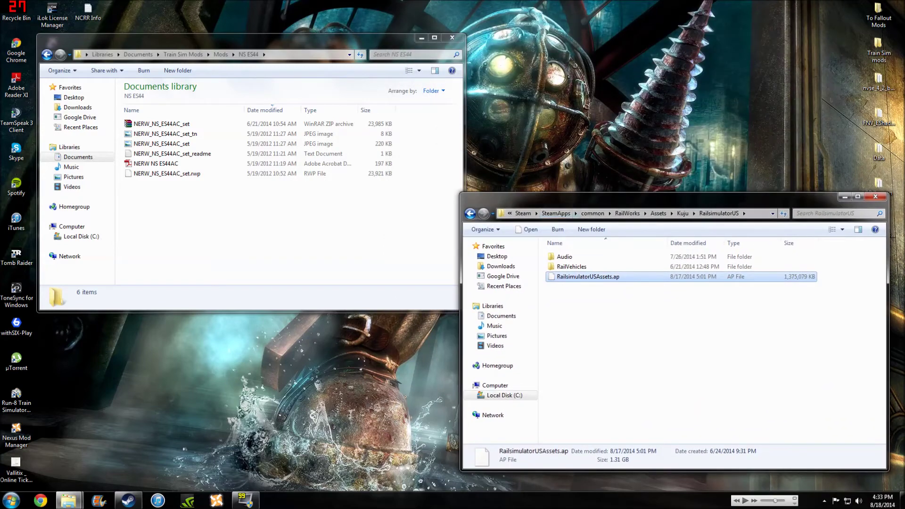
pyautogui.press('super')
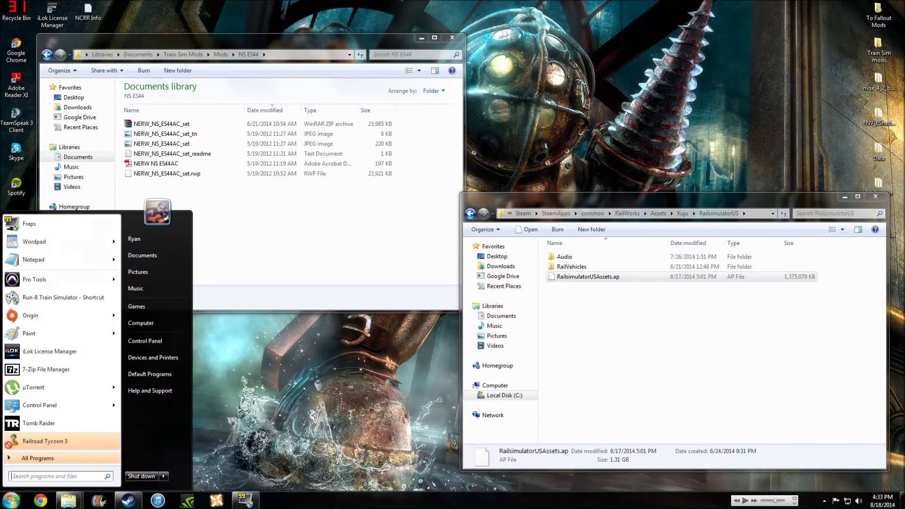
pyautogui.click(32, 375)
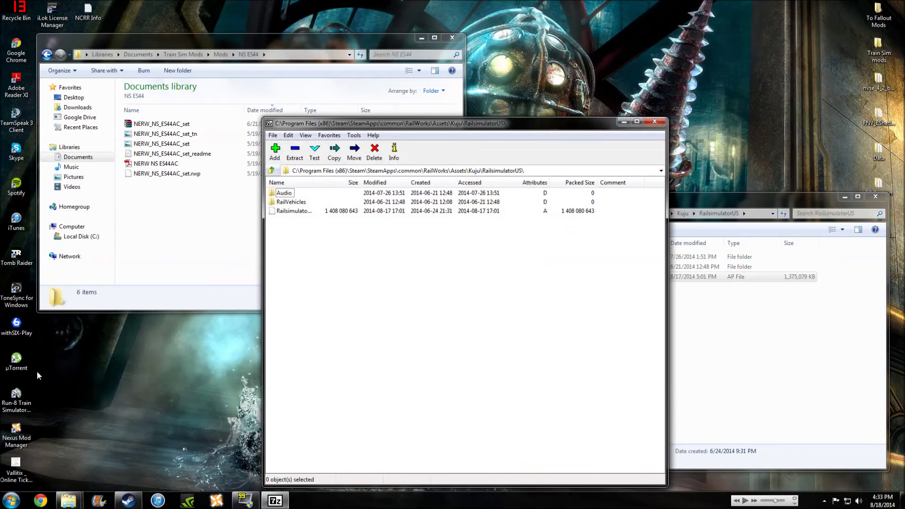
pyautogui.click(302, 213)
pyautogui.moveTo(330, 123); pyautogui.dragTo(134, 42)
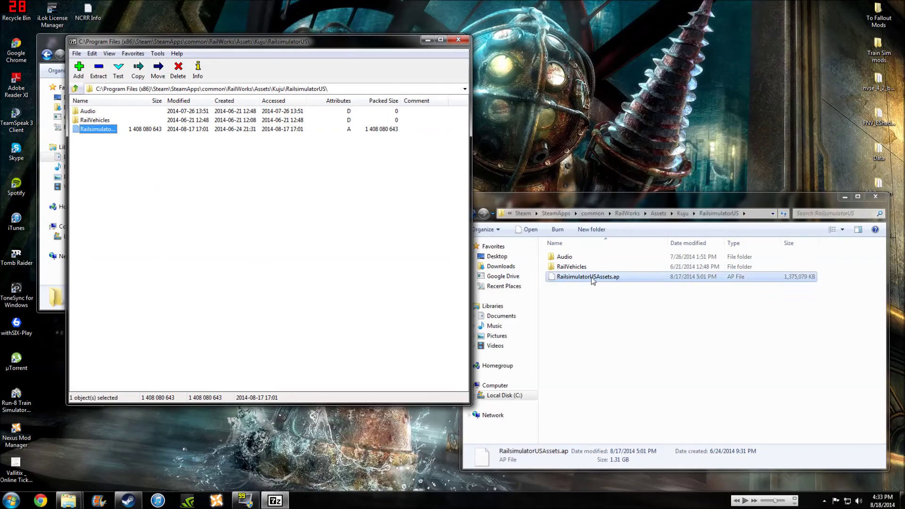
pyautogui.doubleClick(101, 130)
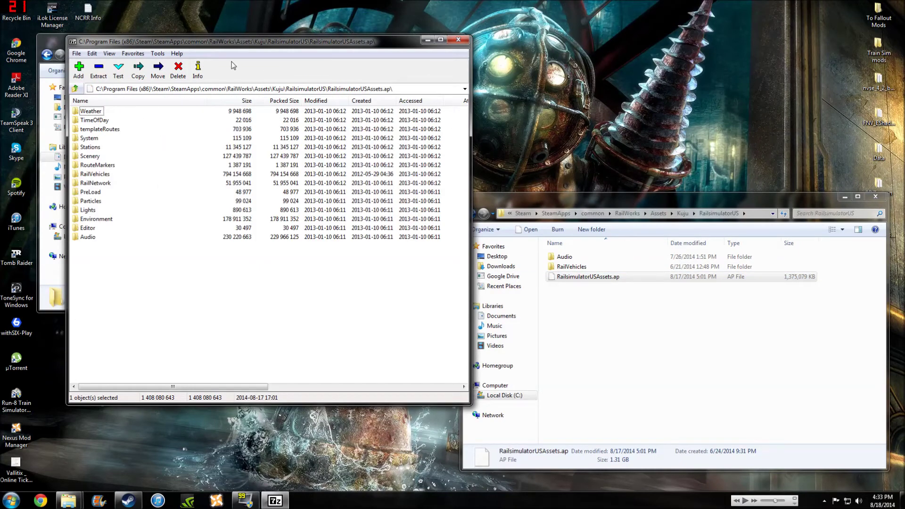
pyautogui.moveTo(204, 43); pyautogui.dragTo(151, 49)
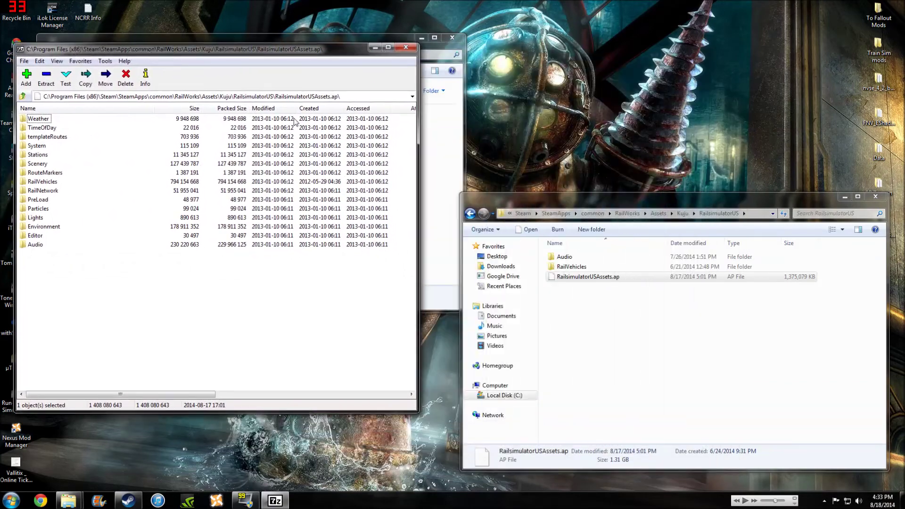
pyautogui.moveTo(278, 49)
pyautogui.mouseDown()
pyautogui.moveTo(302, 81)
pyautogui.moveTo(510, 55)
pyautogui.moveTo(454, 45)
pyautogui.moveTo(271, 56)
pyautogui.mouseUp()
# Browse the RailsimulatorUS folder through Audio, RailVehicles and Diesel to the ES44 sound files, and close that folder window
pyautogui.doubleClick(594, 257)
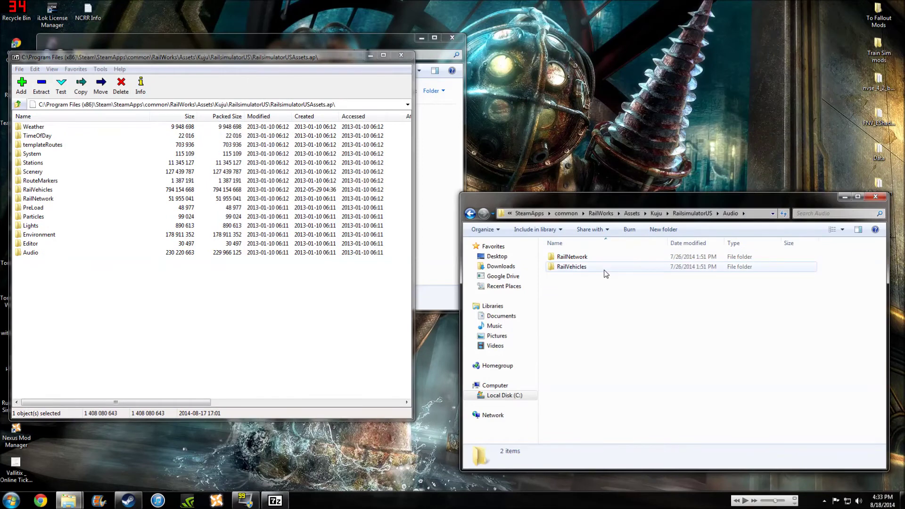
pyautogui.doubleClick(605, 267)
pyautogui.doubleClick(592, 258)
pyautogui.doubleClick(593, 257)
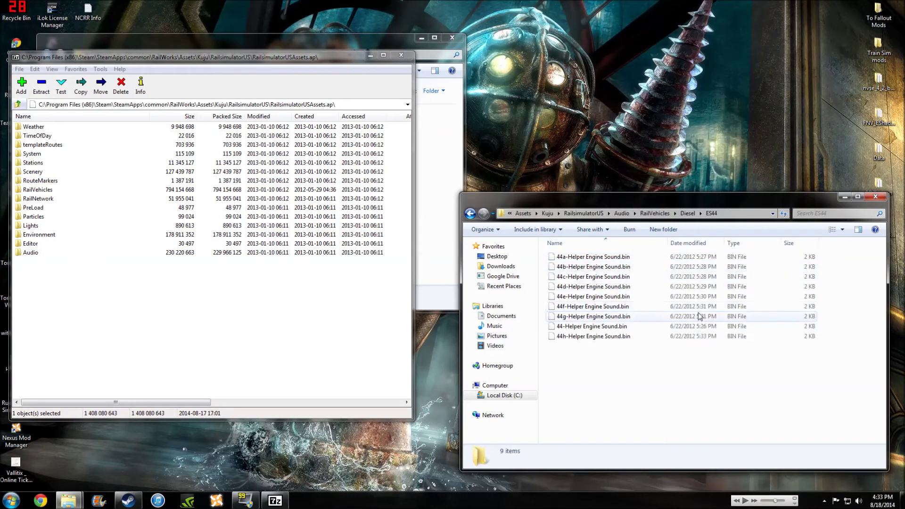
pyautogui.click(205, 59)
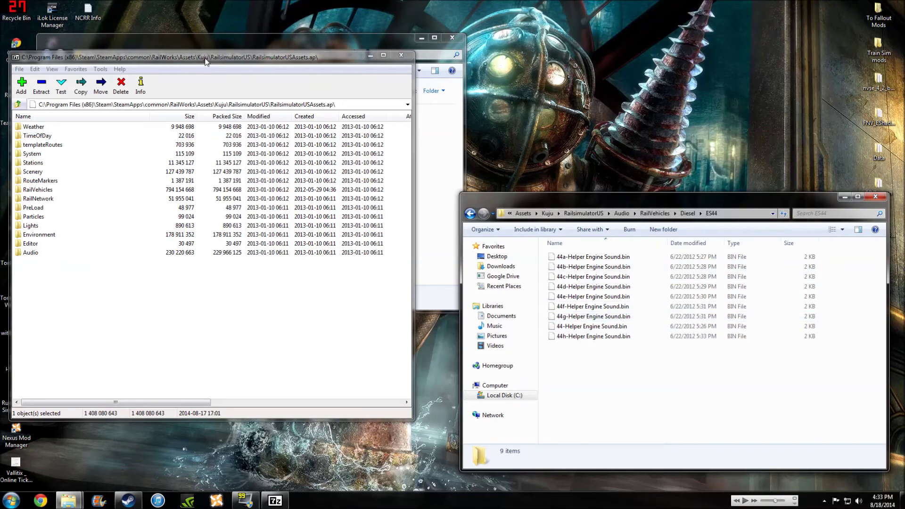
pyautogui.moveTo(205, 59); pyautogui.dragTo(372, 54)
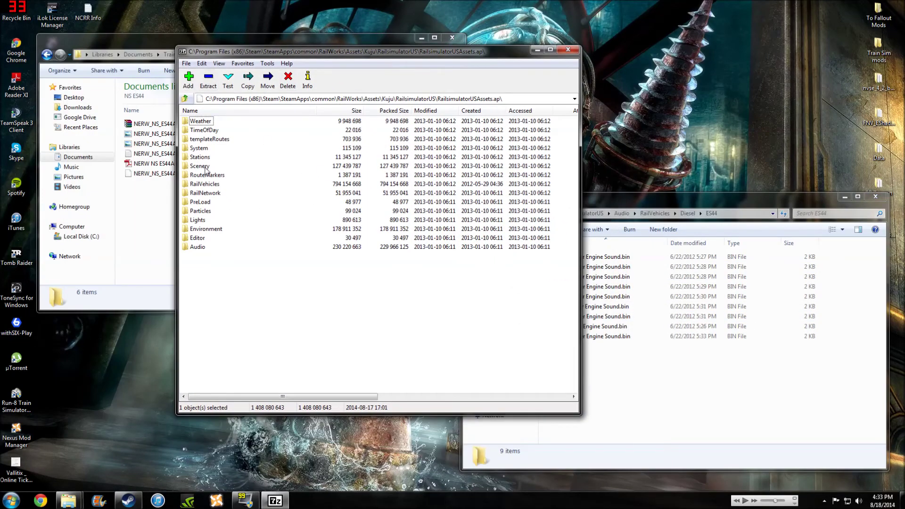
pyautogui.moveTo(835, 197); pyautogui.dragTo(812, 177)
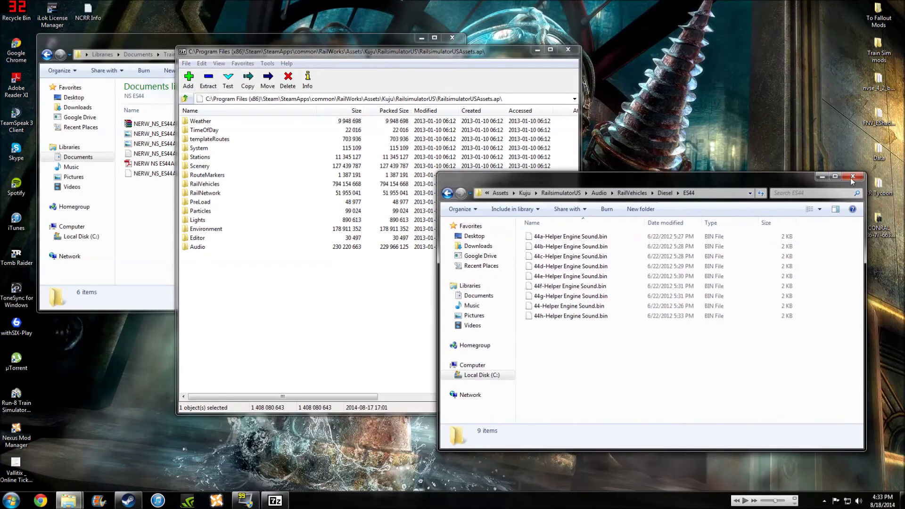
pyautogui.click(852, 177)
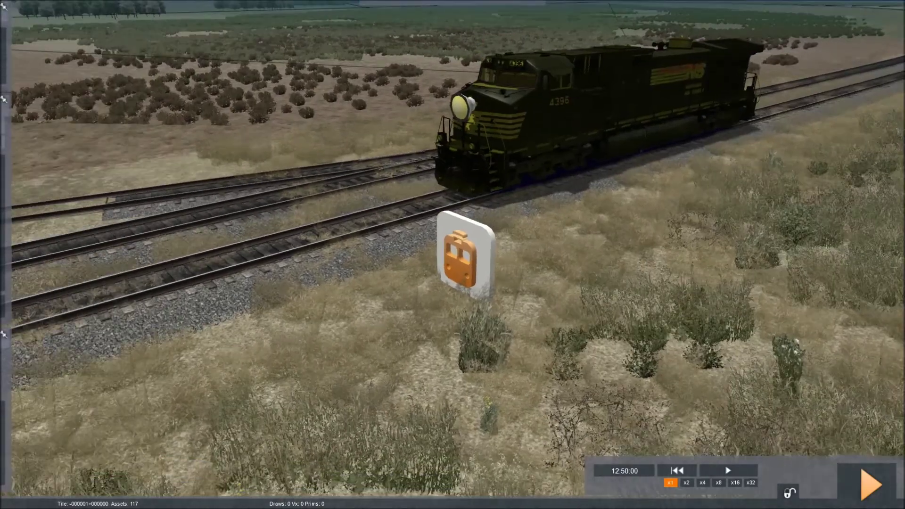
# In the Train Simulator scenario editor, place NE - ES44AC NS 8000-8024, 8025-8065 and 8066-8097 locomotives in line ahead of the NS Dash9
pyautogui.moveTo(4, 100)
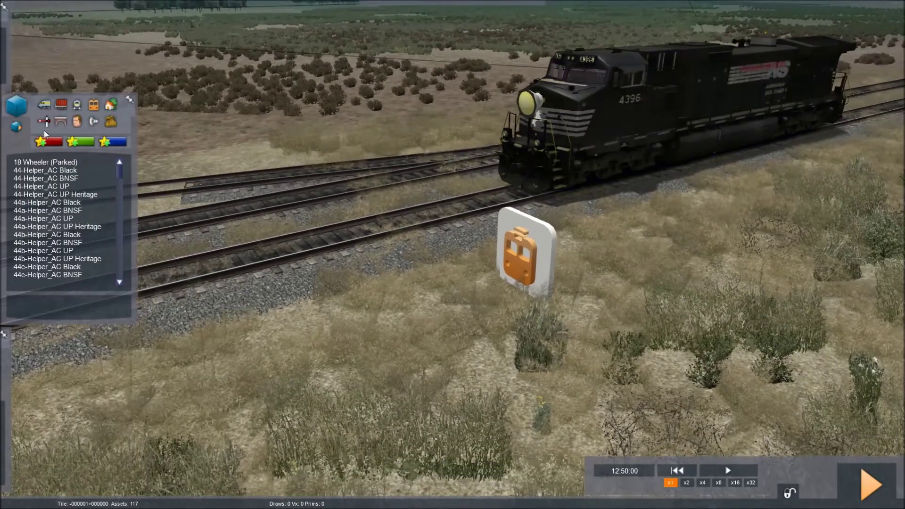
pyautogui.click(44, 104)
pyautogui.scroll(-10, 74, 271)
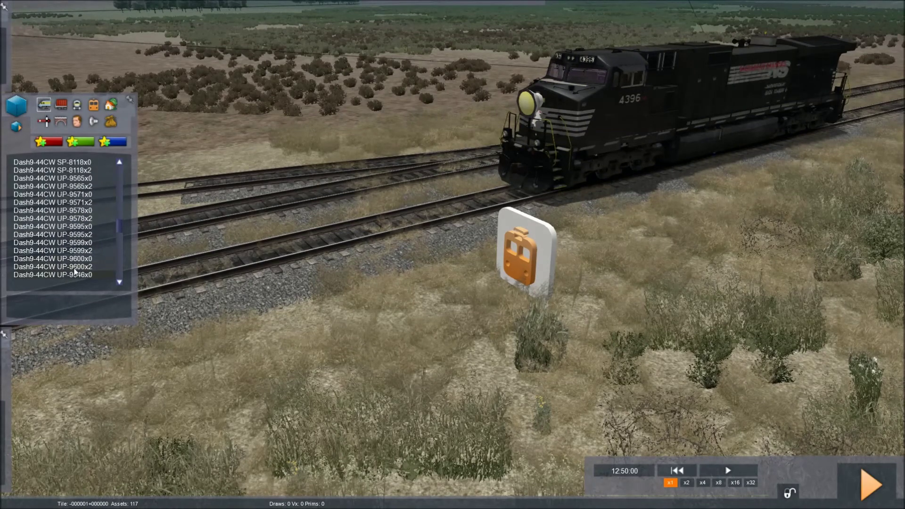
pyautogui.scroll(-10, 75, 271)
pyautogui.scroll(5, 71, 274)
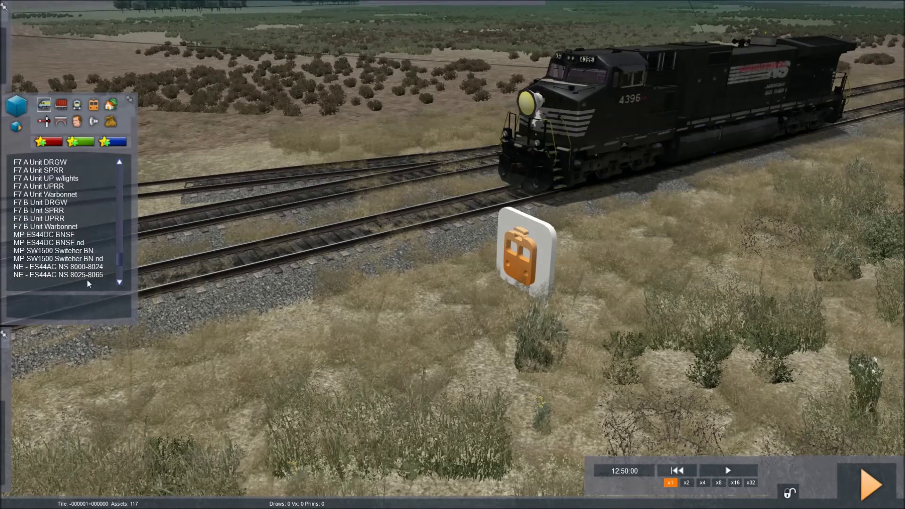
pyautogui.scroll(-4, 70, 264)
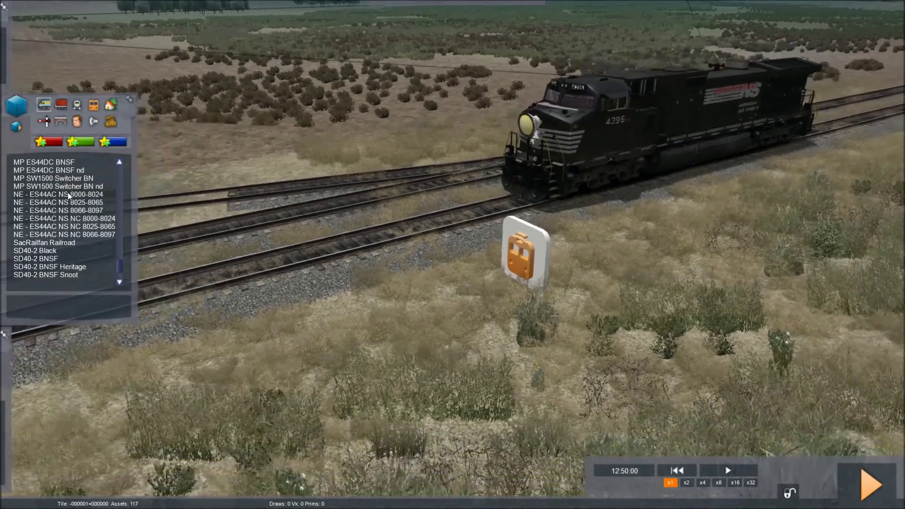
pyautogui.click(69, 195)
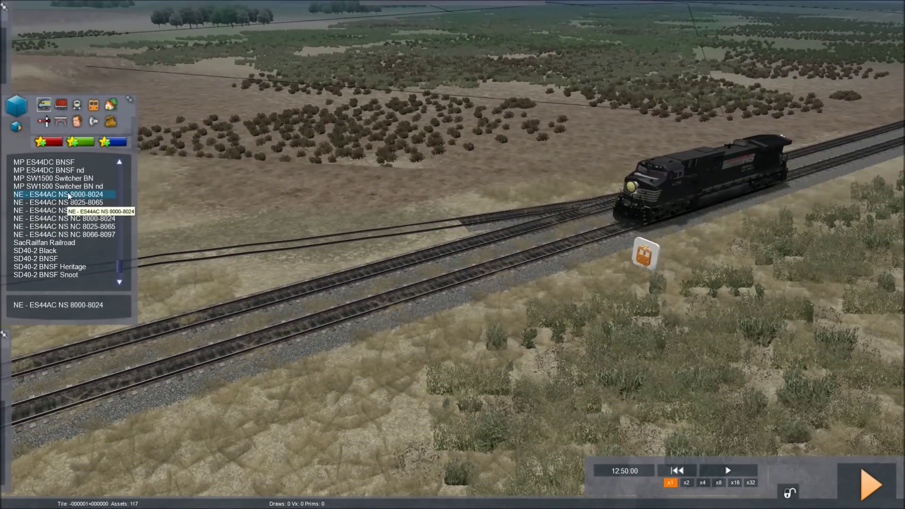
pyautogui.click(418, 281)
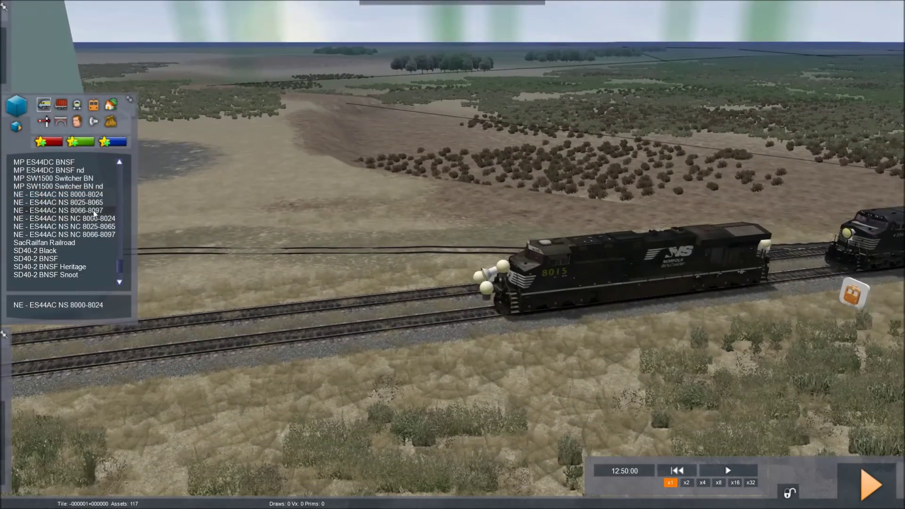
pyautogui.click(59, 202)
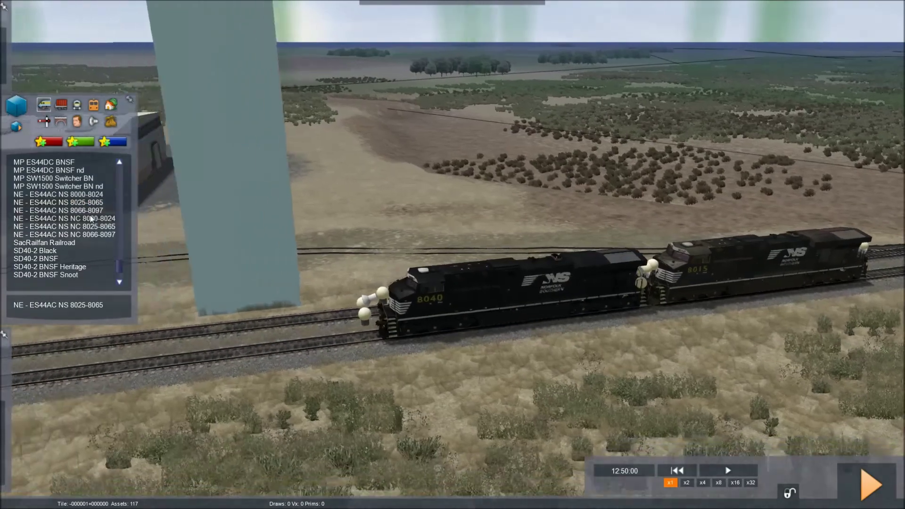
pyautogui.click(59, 210)
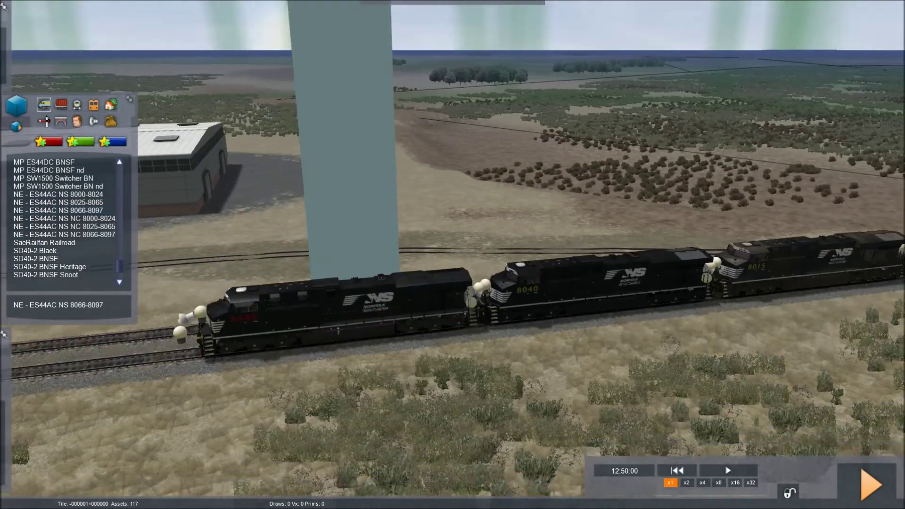
# Try out the NE - ES44AC NS NC locomotive variants in front of engine 8089, undoing the placements
pyautogui.click(59, 218)
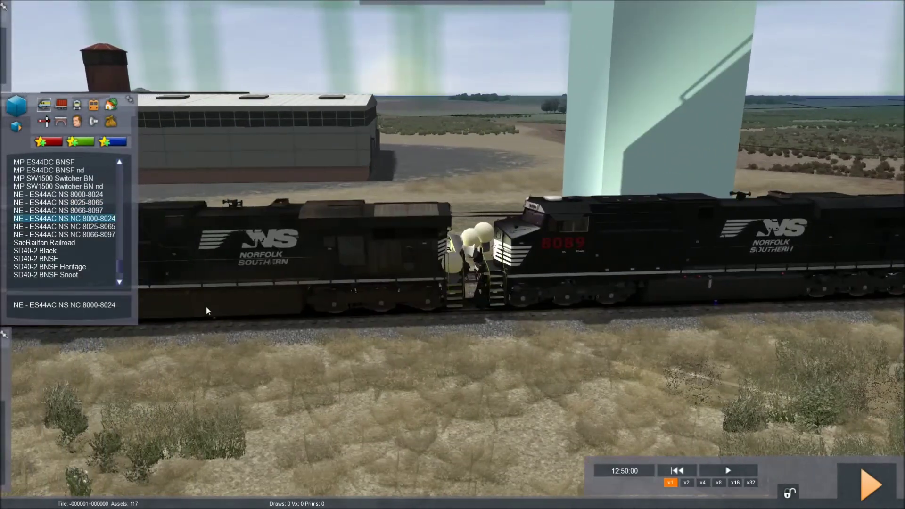
pyautogui.hotkey('ctrl', 'z')
pyautogui.click(59, 226)
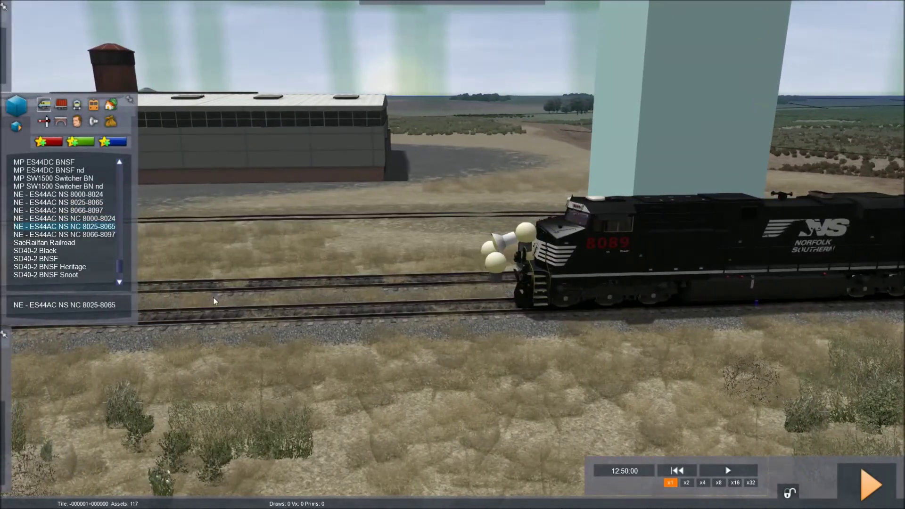
pyautogui.click(89, 234)
pyautogui.click(273, 302)
pyautogui.hotkey('ctrl', 'z')
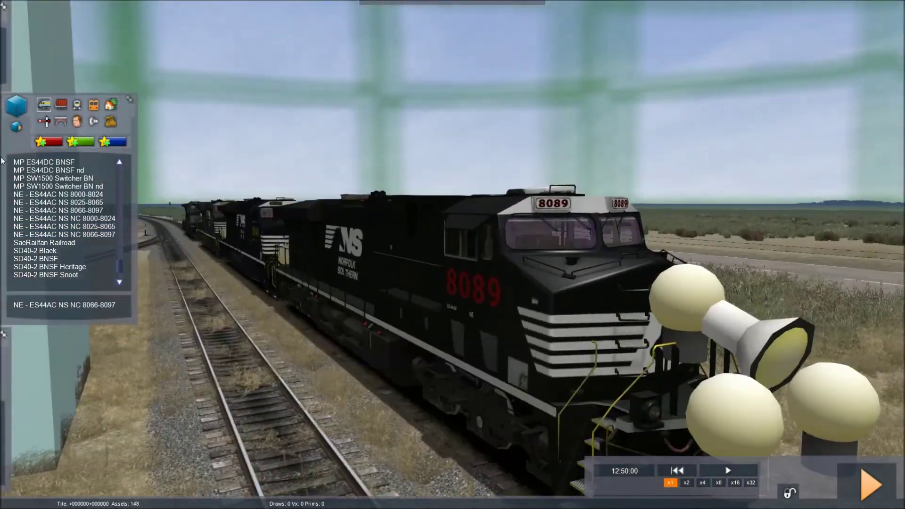
# Add a driver to the lead locomotive 8089 and start the scenario, saving the changes
pyautogui.moveTo(27, 72)
pyautogui.click(471, 307)
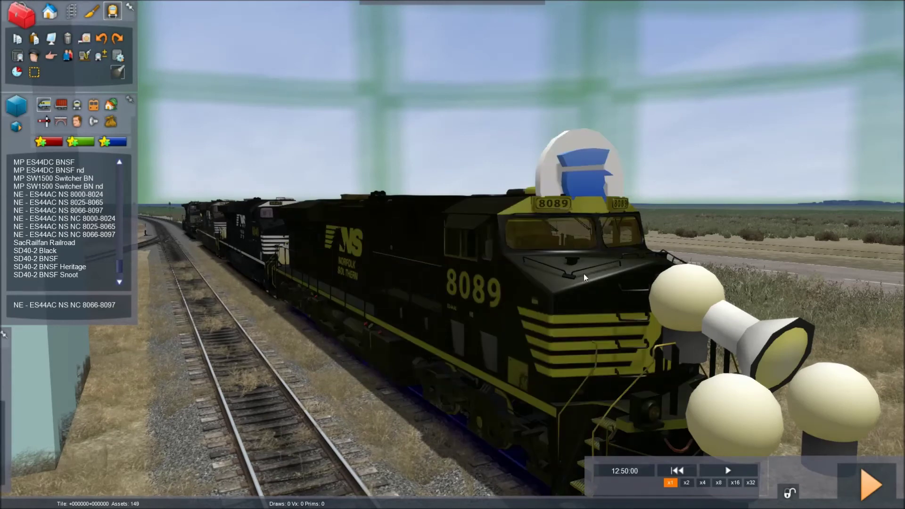
pyautogui.click(864, 489)
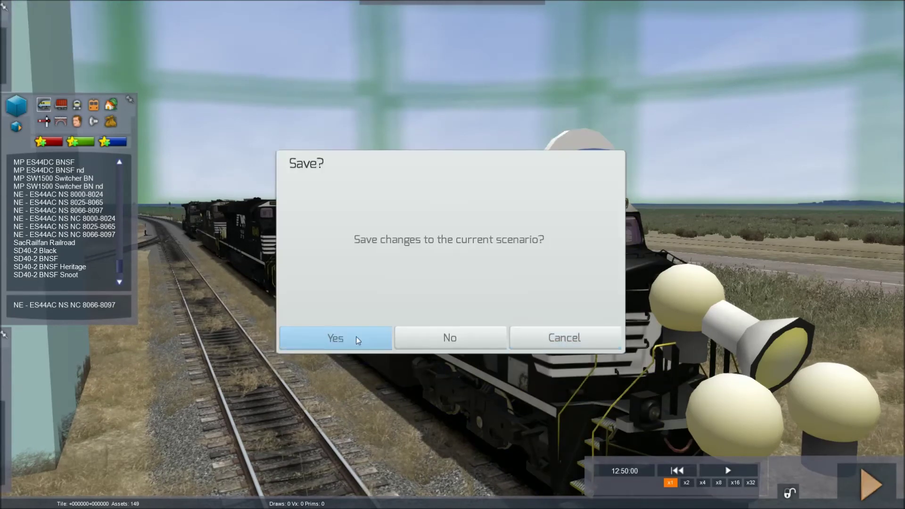
pyautogui.click(359, 340)
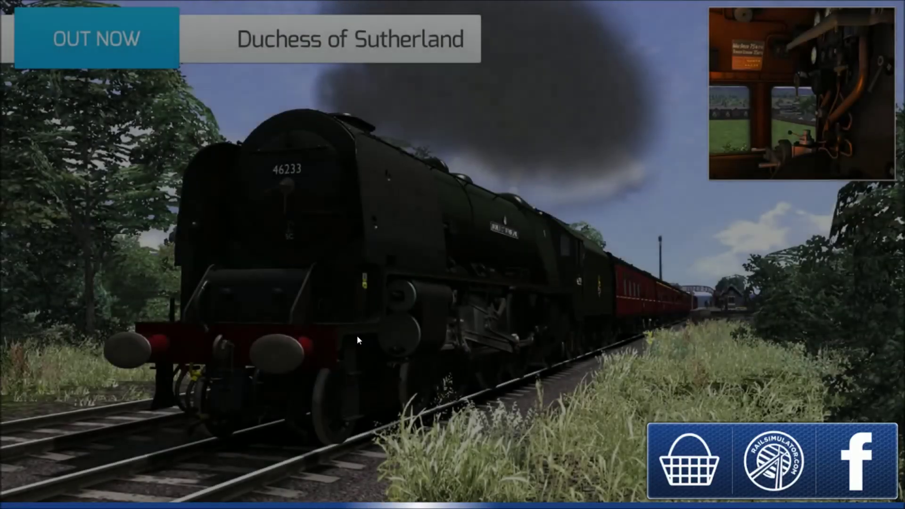